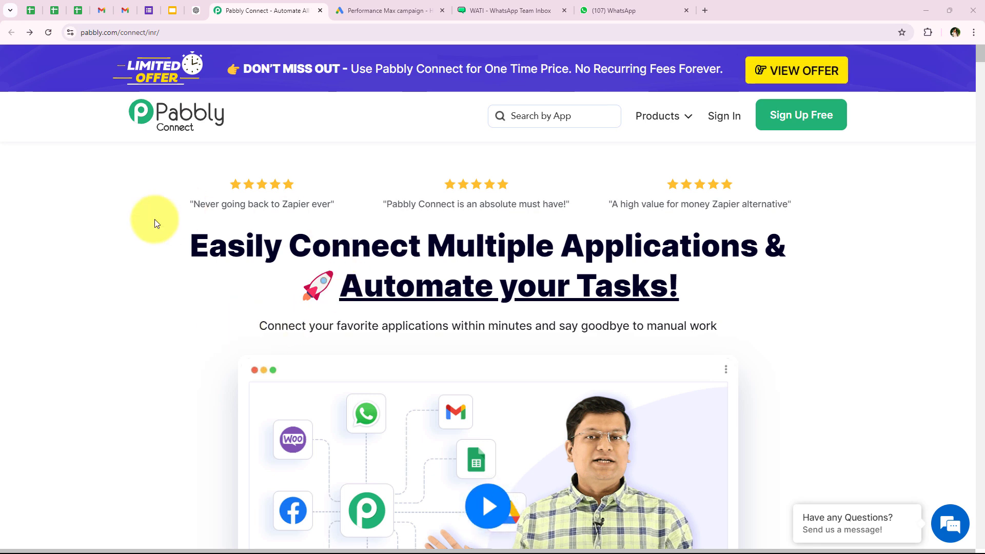
Step: Switch to the Google Ads Performance Max campaign draft for HireRight
{"action": "left_click", "coordinate": [417, 11]}
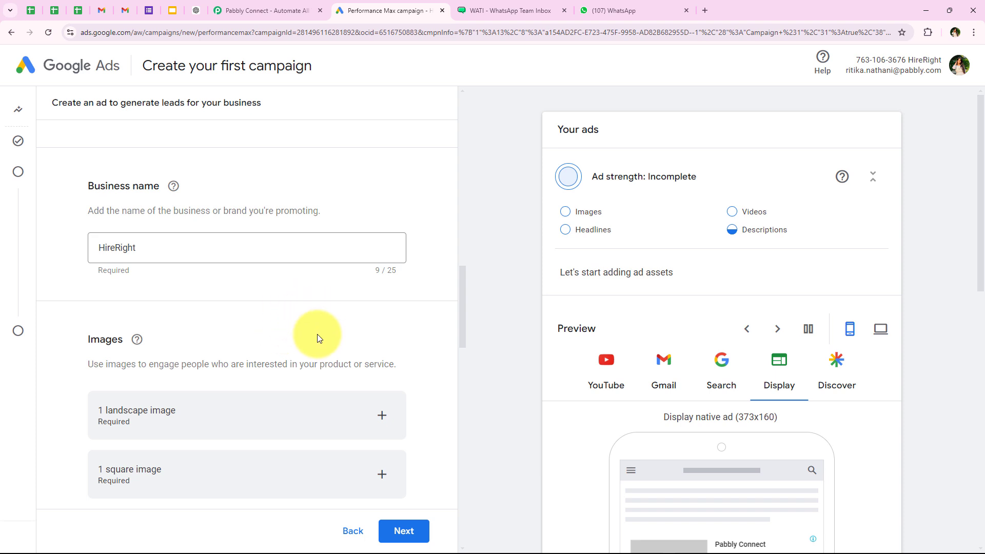
Step: Return to the Pabbly Connect homepage and sign in to the Pabbly account
{"action": "left_click", "coordinate": [250, 9]}
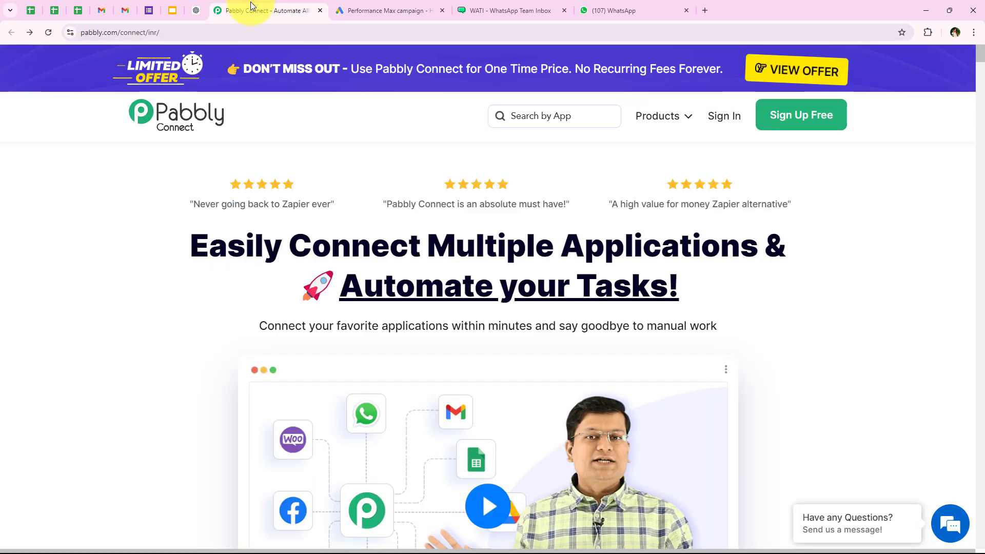
{"action": "left_click", "coordinate": [195, 36]}
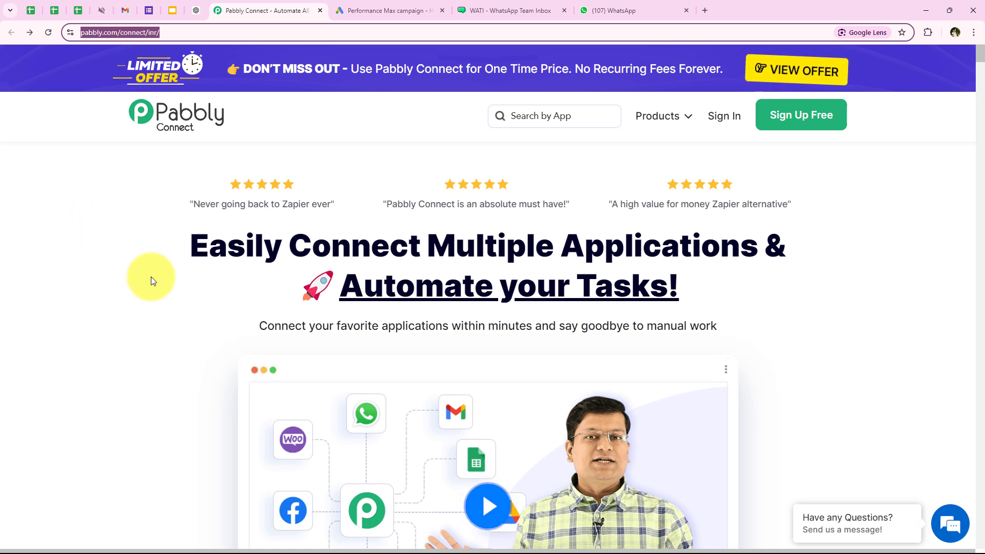
{"action": "left_click", "coordinate": [155, 300]}
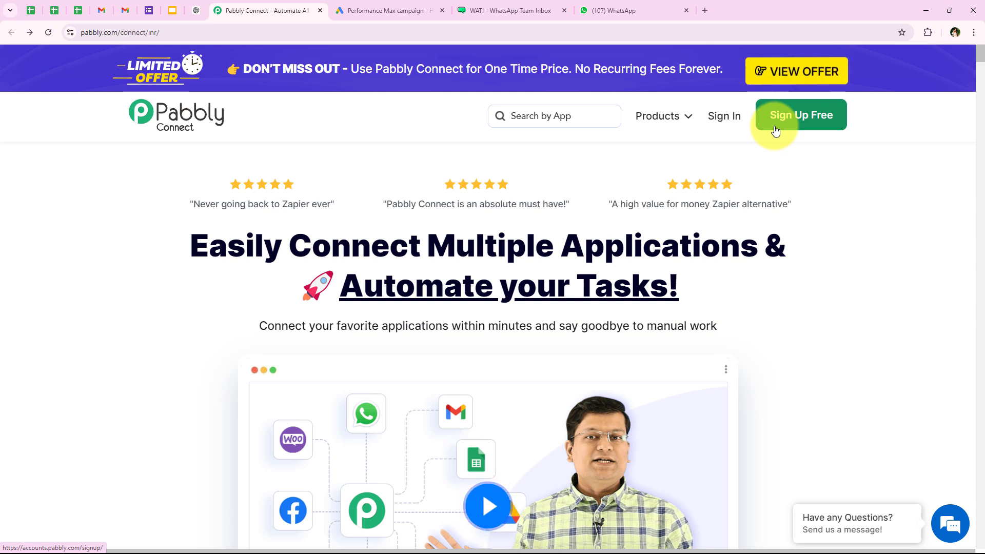
{"action": "left_click", "coordinate": [741, 116]}
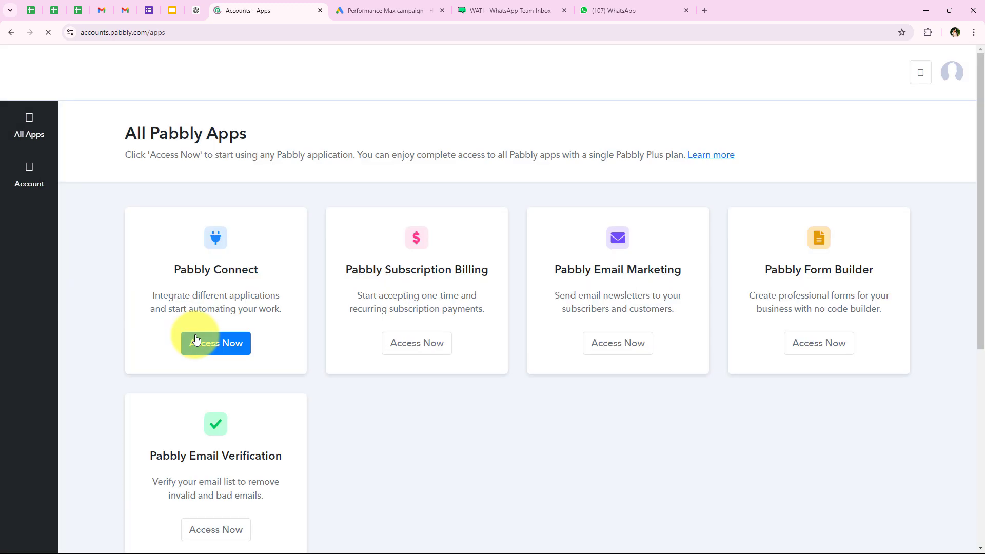
Step: Open Pabbly Connect from All Pabbly Apps and start a new workflow from the dashboard
{"action": "left_click_drag", "start_coordinate": [125, 137], "coordinate": [254, 143]}
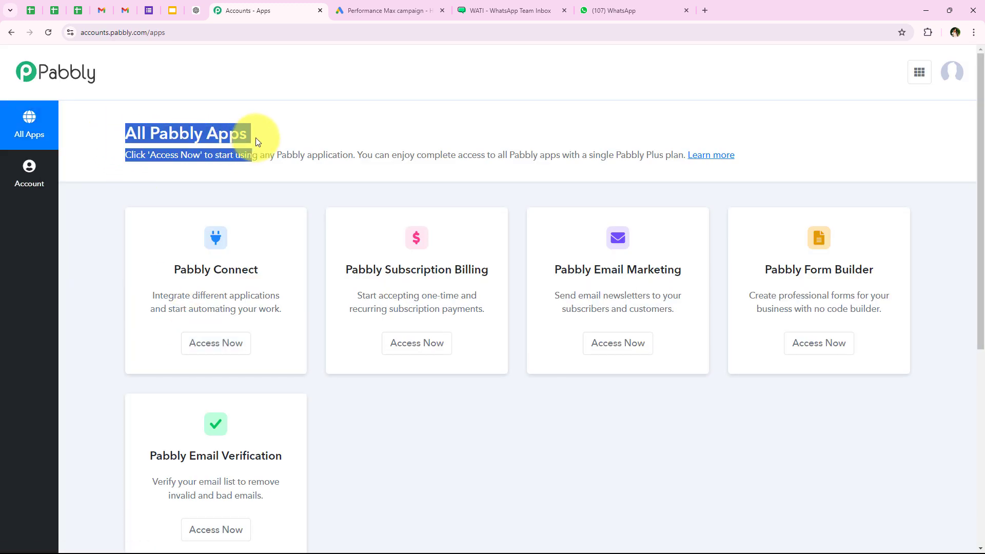
{"action": "left_click", "coordinate": [256, 137]}
{"action": "scroll", "coordinate": [309, 318], "scroll_direction": "down", "scroll_amount": 1}
{"action": "scroll", "coordinate": [334, 409], "scroll_direction": "up", "scroll_amount": 1}
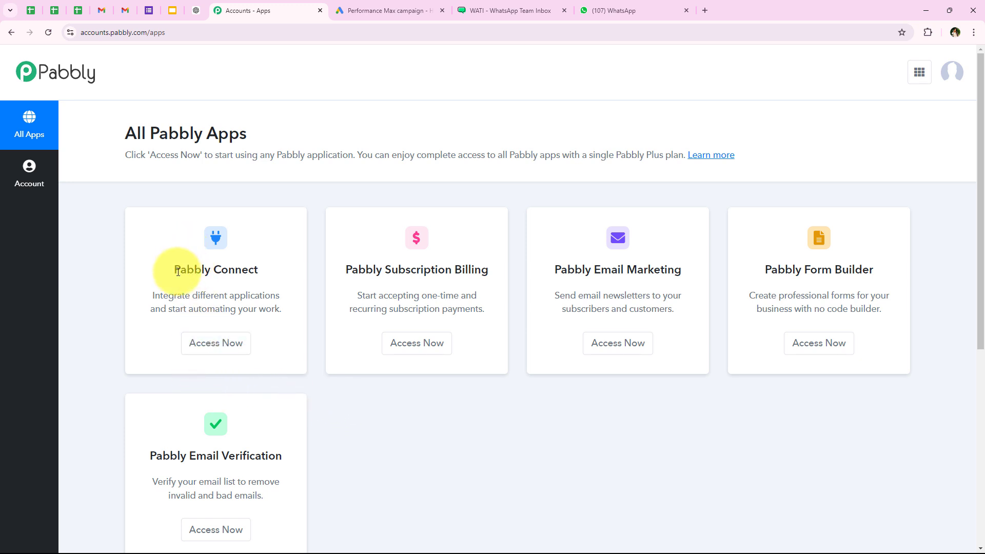
{"action": "left_click_drag", "start_coordinate": [175, 272], "coordinate": [280, 291]}
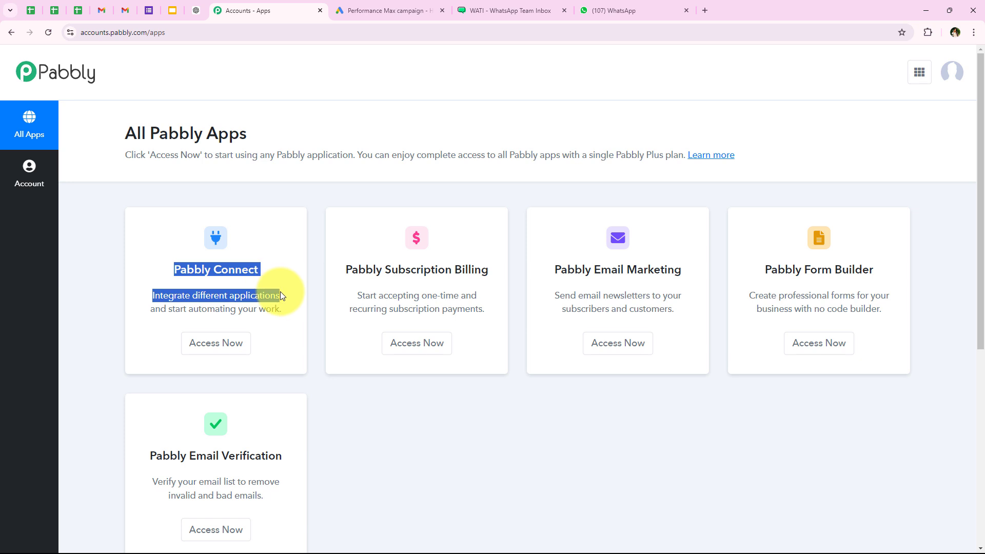
{"action": "left_click", "coordinate": [251, 342]}
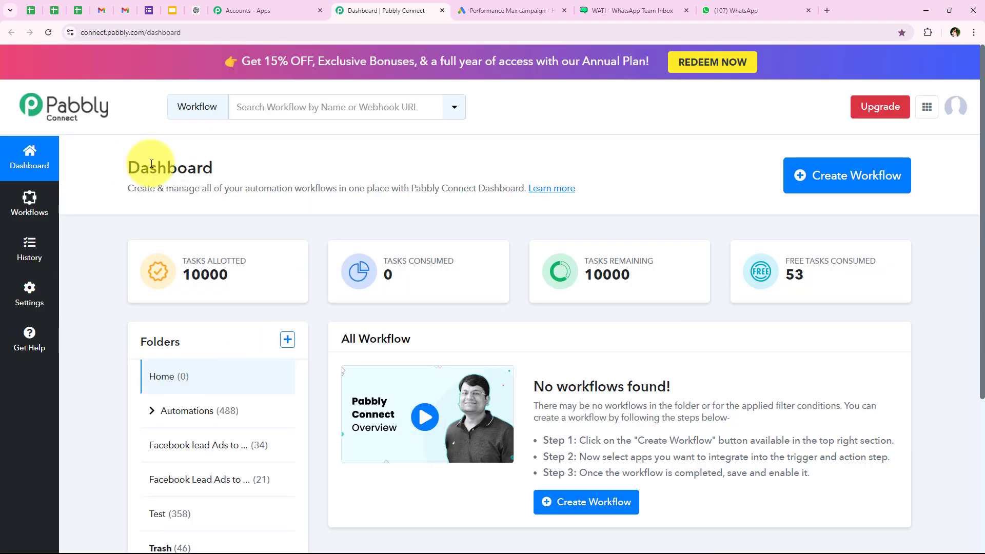
{"action": "left_click_drag", "start_coordinate": [128, 165], "coordinate": [222, 163]}
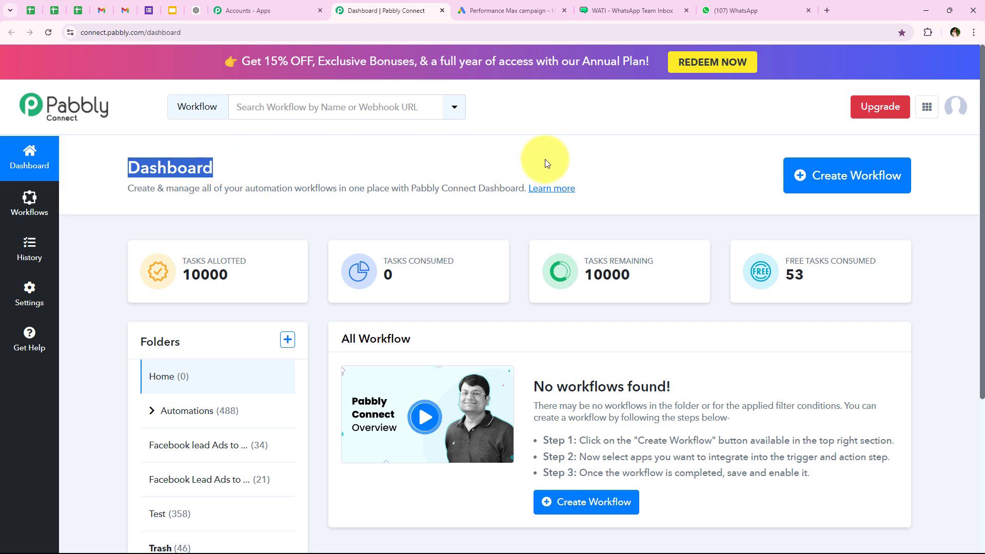
{"action": "left_click", "coordinate": [802, 179]}
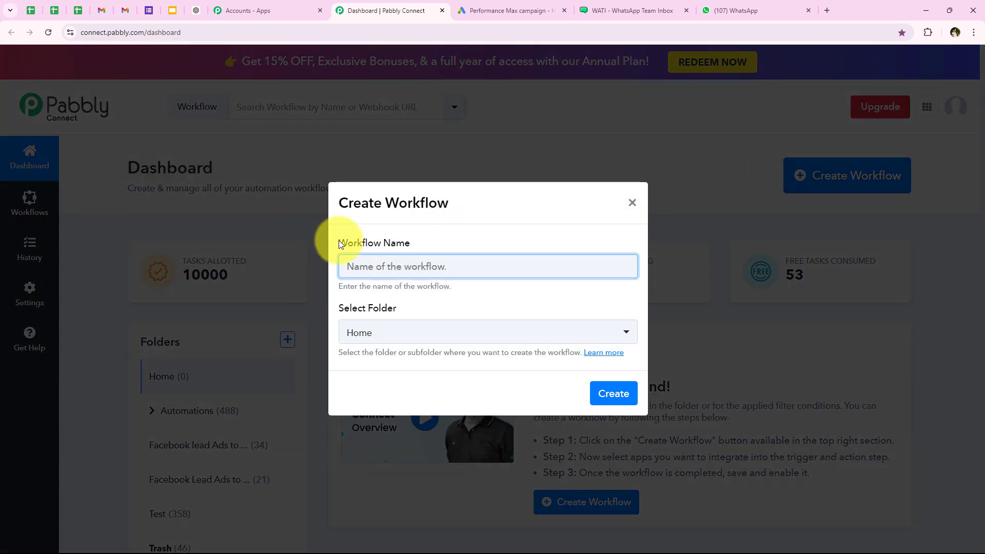
Step: Create the workflow 'How to Send & Get WhatsApp Message for Google Ads Leads via Wati' in Automations
{"action": "left_click_drag", "start_coordinate": [339, 241], "coordinate": [424, 245]}
{"action": "left_click_drag", "start_coordinate": [336, 311], "coordinate": [481, 313]}
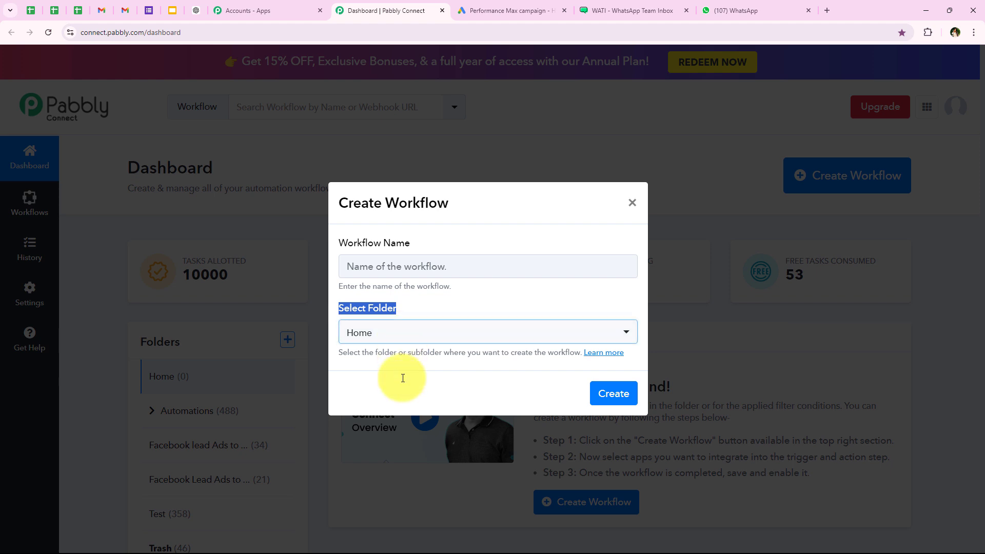
{"action": "left_click", "coordinate": [396, 335]}
{"action": "left_click", "coordinate": [392, 422]}
{"action": "left_click", "coordinate": [392, 269]}
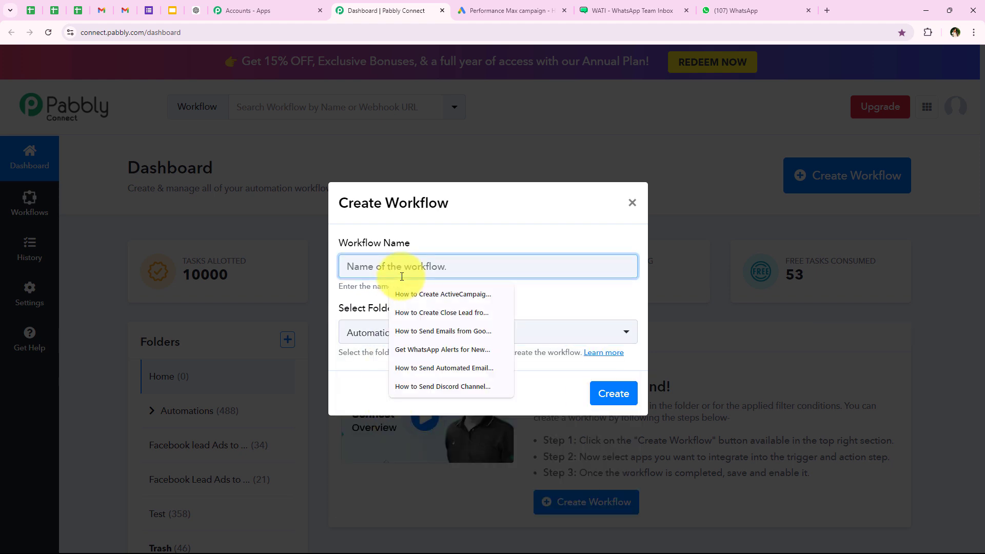
{"action": "key", "text": "ctrl+v"}
{"action": "left_click_drag", "start_coordinate": [344, 267], "coordinate": [638, 263]}
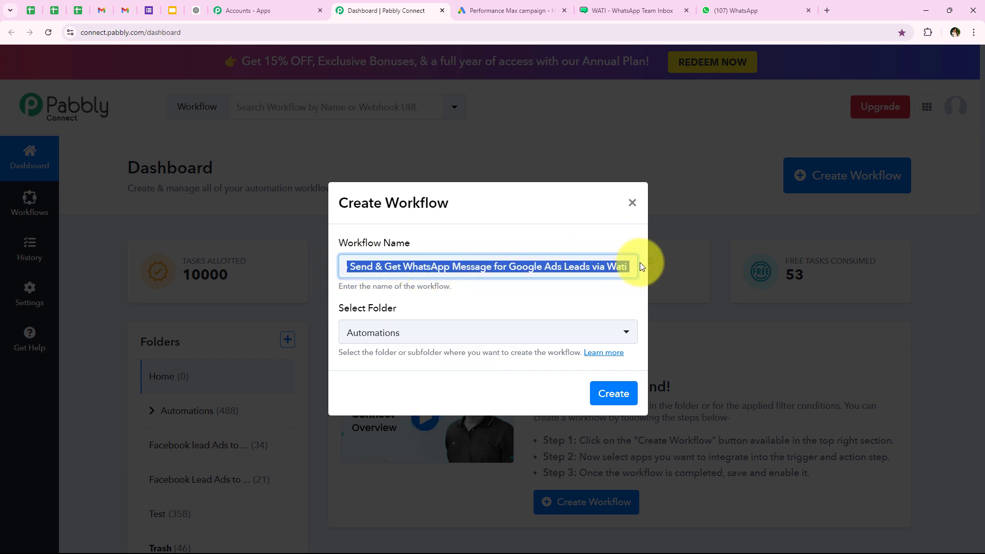
{"action": "left_click", "coordinate": [621, 397]}
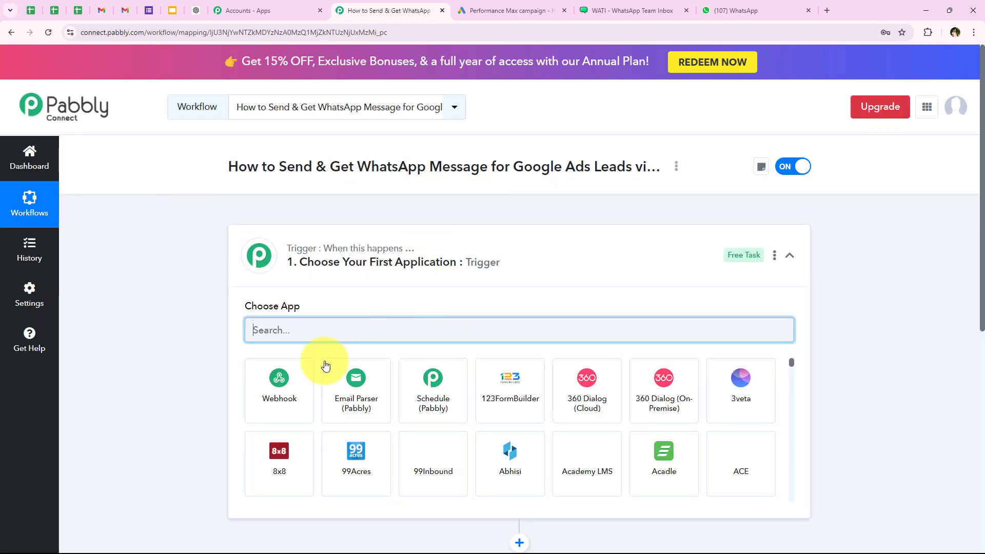
{"action": "left_click", "coordinate": [290, 255]}
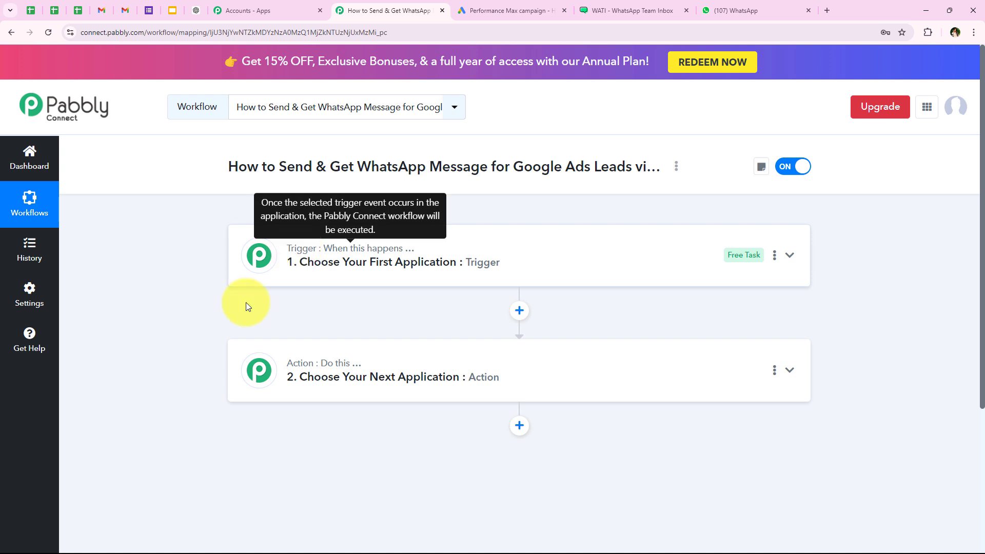
Step: Set the trigger to Google Ads with the New Lead Form Entry event
{"action": "mouse_move", "coordinate": [267, 364]}
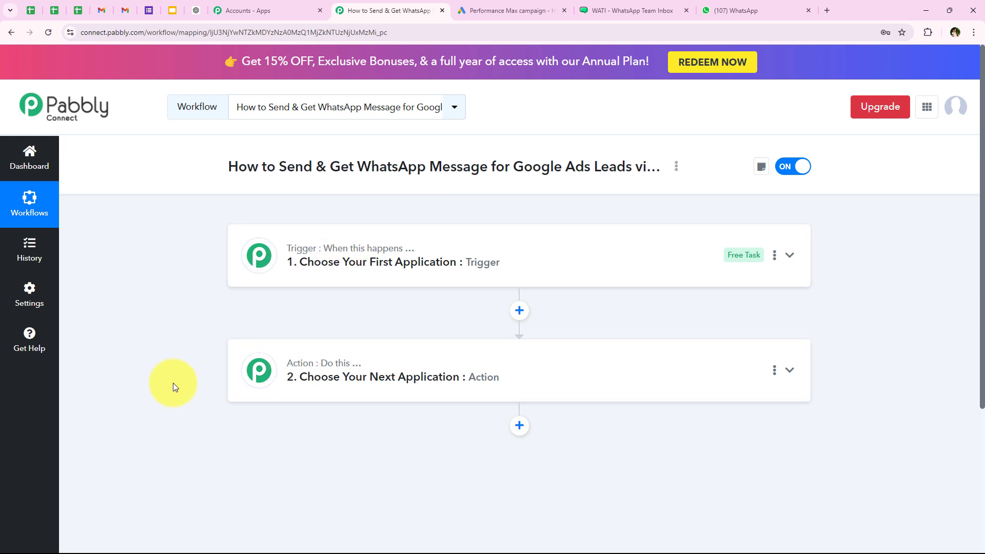
{"action": "left_click", "coordinate": [325, 271]}
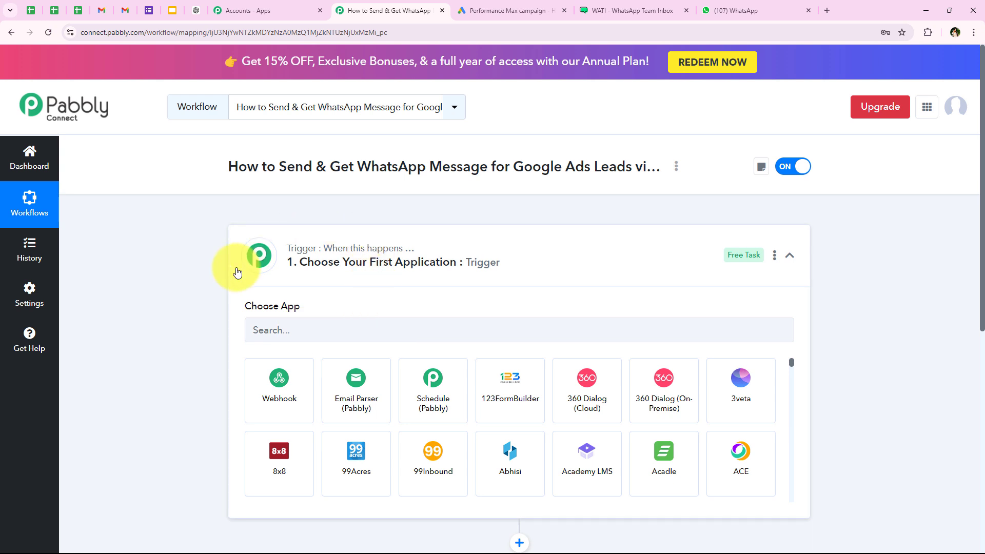
{"action": "left_click", "coordinate": [291, 325]}
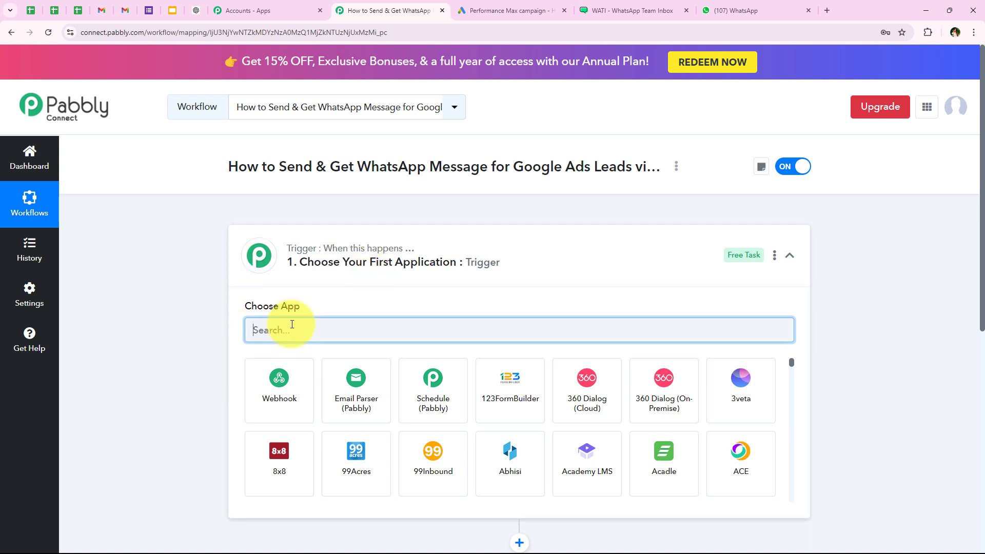
{"action": "type", "text": "Goog"}
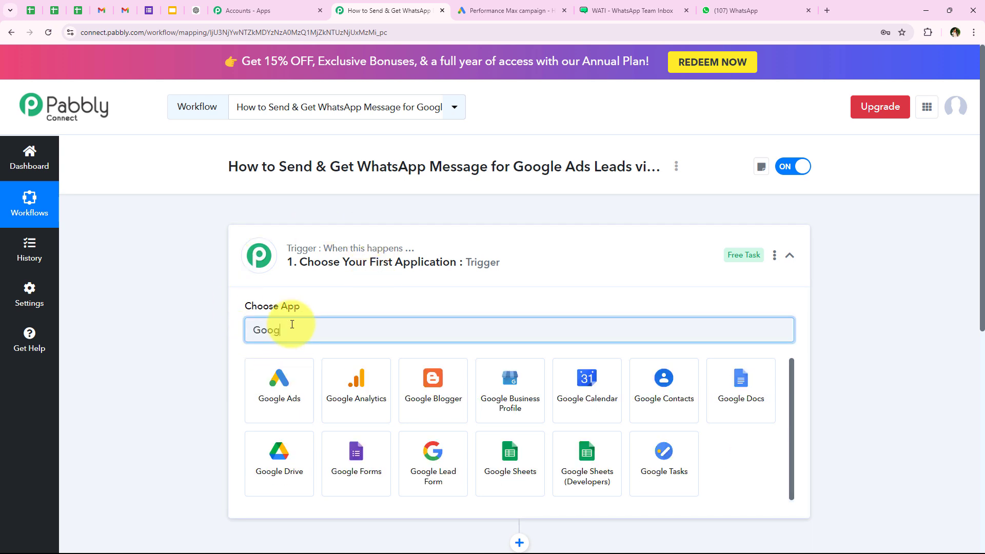
{"action": "type", "text": "le Ads"}
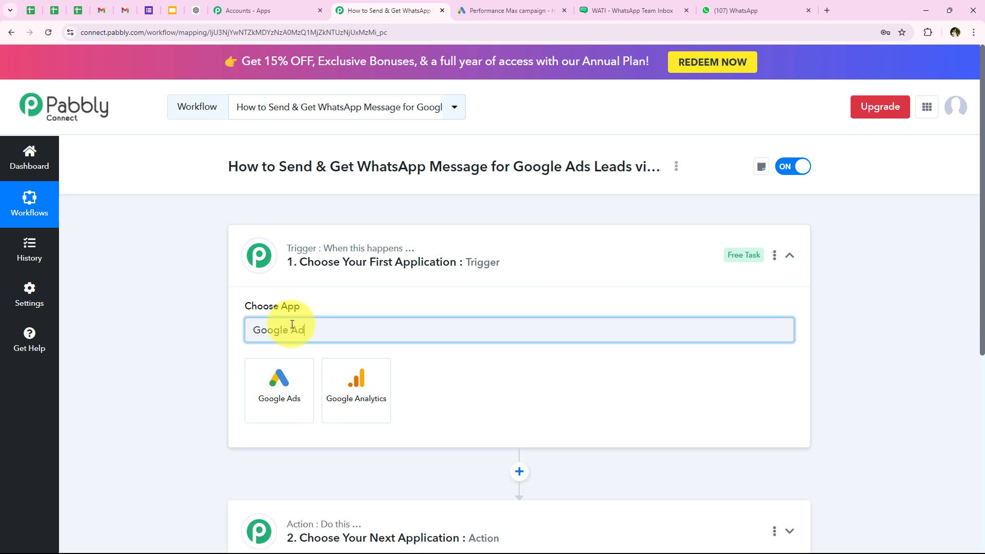
{"action": "left_click", "coordinate": [279, 382]}
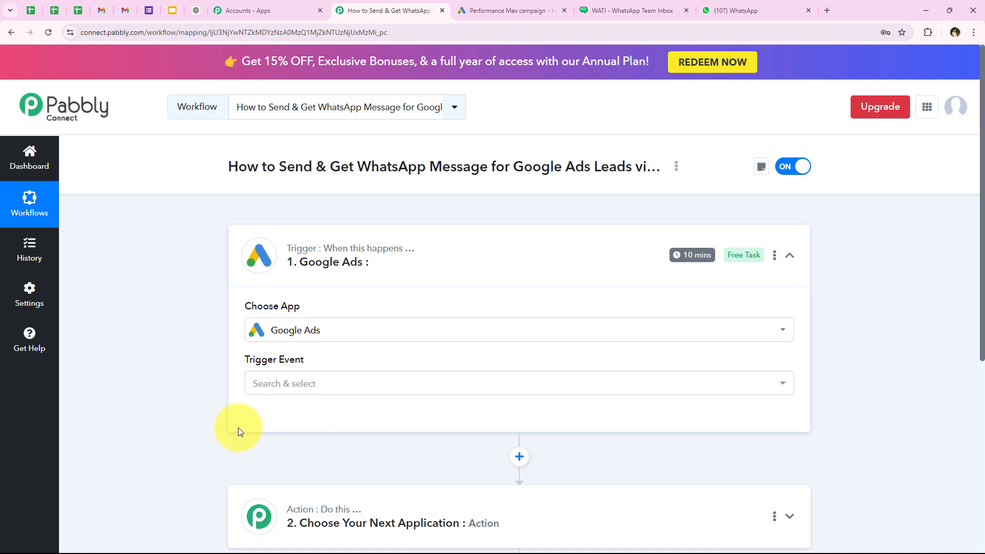
{"action": "left_click_drag", "start_coordinate": [249, 365], "coordinate": [200, 364]}
{"action": "left_click", "coordinate": [307, 384]}
{"action": "scroll", "coordinate": [205, 464], "scroll_direction": "down", "scroll_amount": 1}
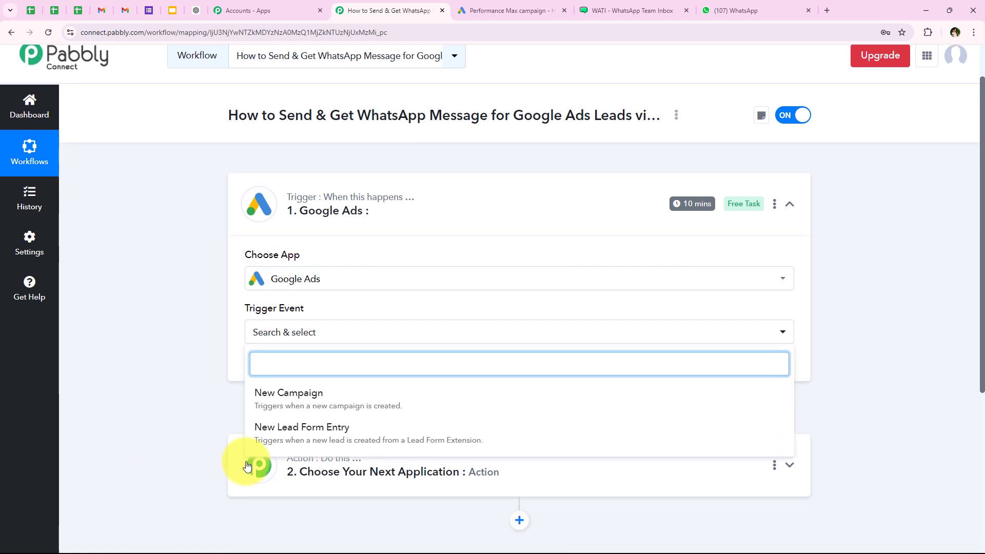
{"action": "left_click", "coordinate": [271, 447]}
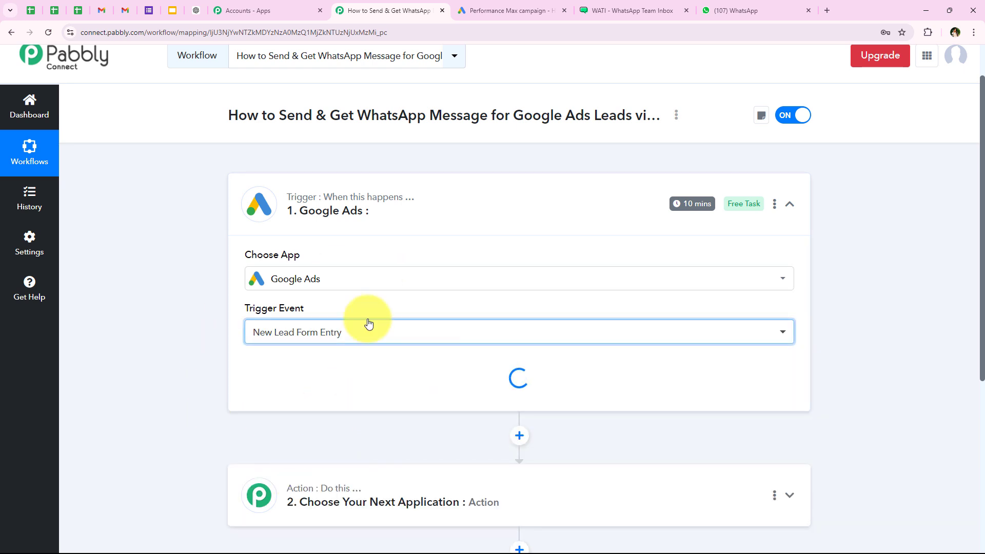
Step: Copy the trigger's webhook URL and go back to the Google Ads campaign
{"action": "scroll", "coordinate": [321, 428], "scroll_direction": "down", "scroll_amount": 2}
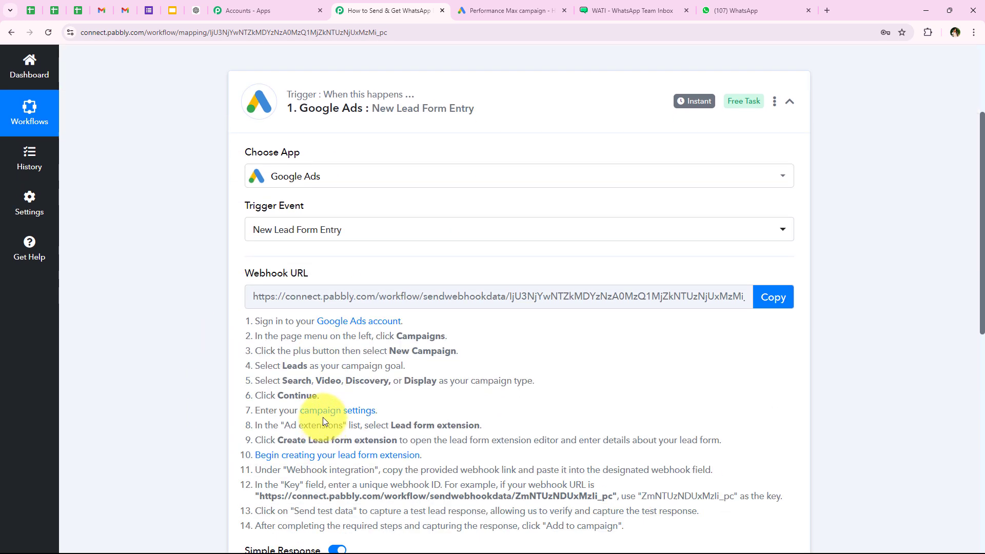
{"action": "left_click", "coordinate": [774, 296]}
{"action": "left_click_drag", "start_coordinate": [257, 321], "coordinate": [660, 510]}
{"action": "left_click", "coordinate": [664, 398]}
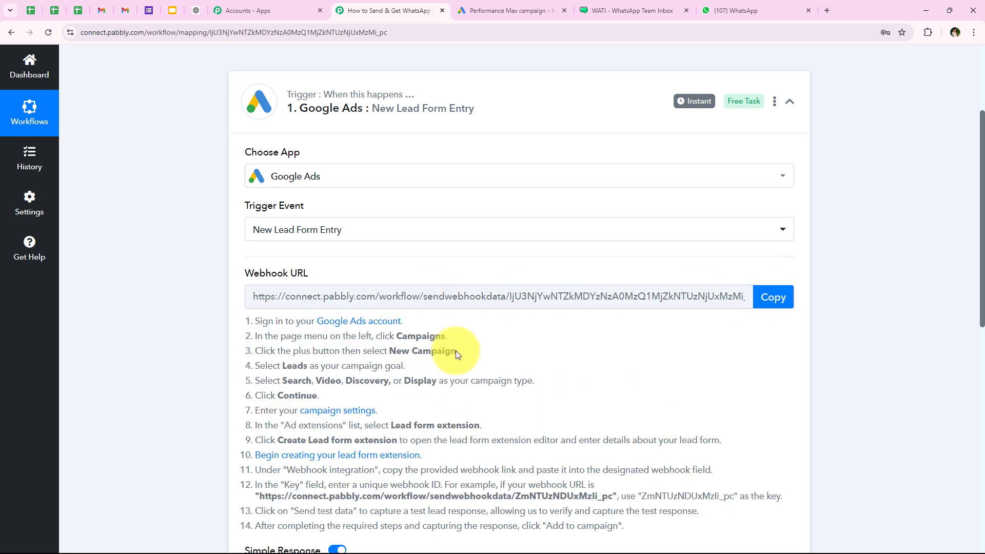
{"action": "scroll", "coordinate": [149, 315], "scroll_direction": "up", "scroll_amount": 4}
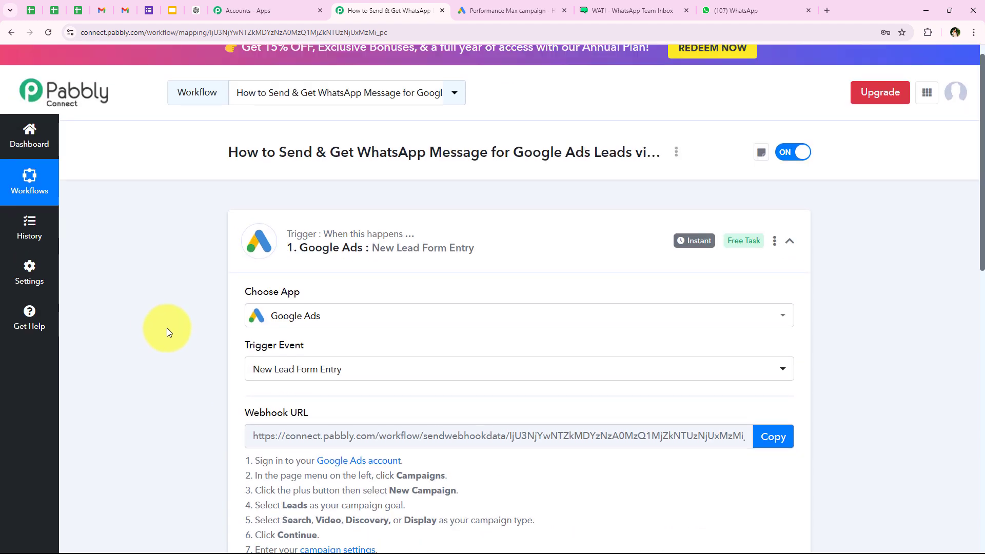
{"action": "left_click", "coordinate": [523, 7]}
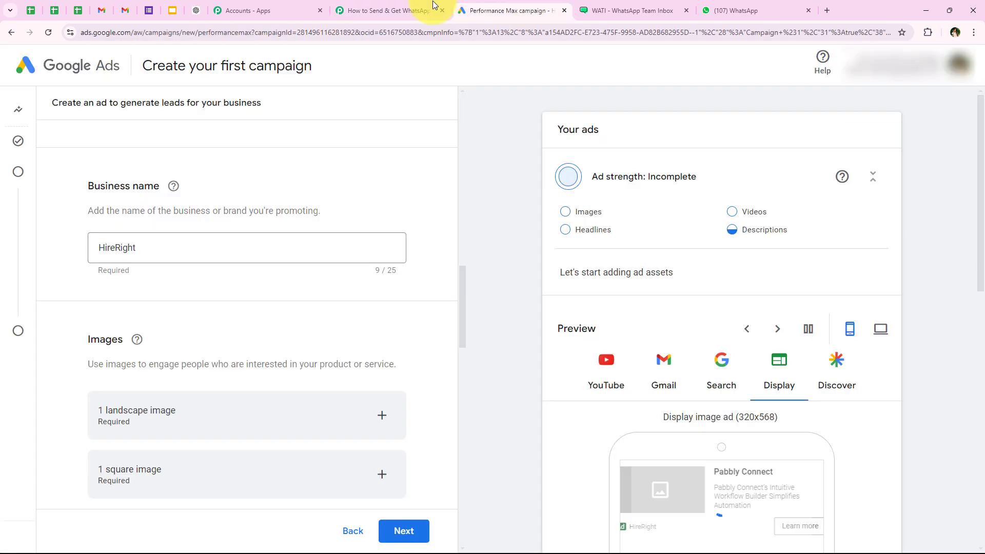
Step: Show all ad feature options and begin adding a lead form to the campaign
{"action": "scroll", "coordinate": [175, 336], "scroll_direction": "up", "scroll_amount": 3}
{"action": "scroll", "coordinate": [176, 335], "scroll_direction": "up", "scroll_amount": 1}
{"action": "scroll", "coordinate": [176, 336], "scroll_direction": "down", "scroll_amount": 1}
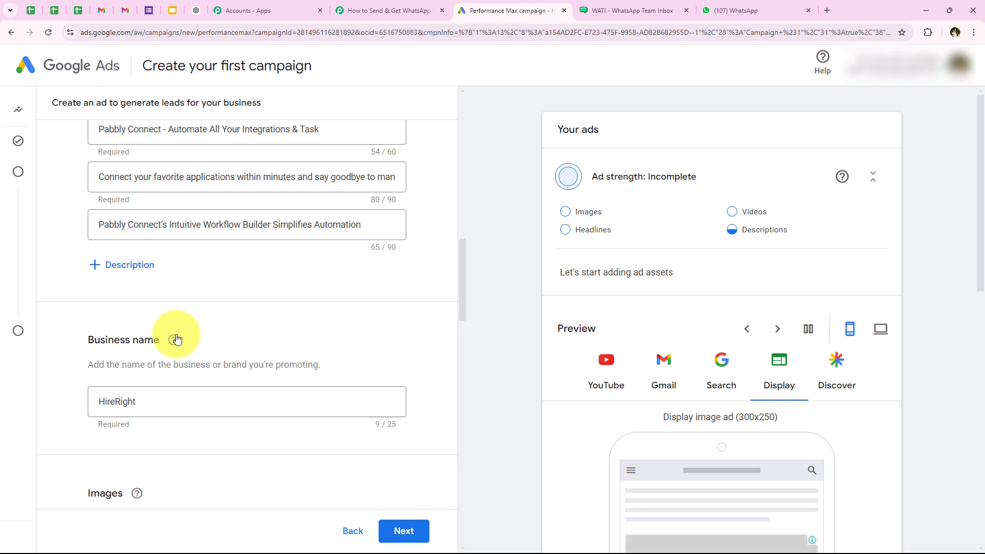
{"action": "scroll", "coordinate": [220, 259], "scroll_direction": "up", "scroll_amount": 2}
{"action": "left_click_drag", "start_coordinate": [465, 260], "coordinate": [469, 469]}
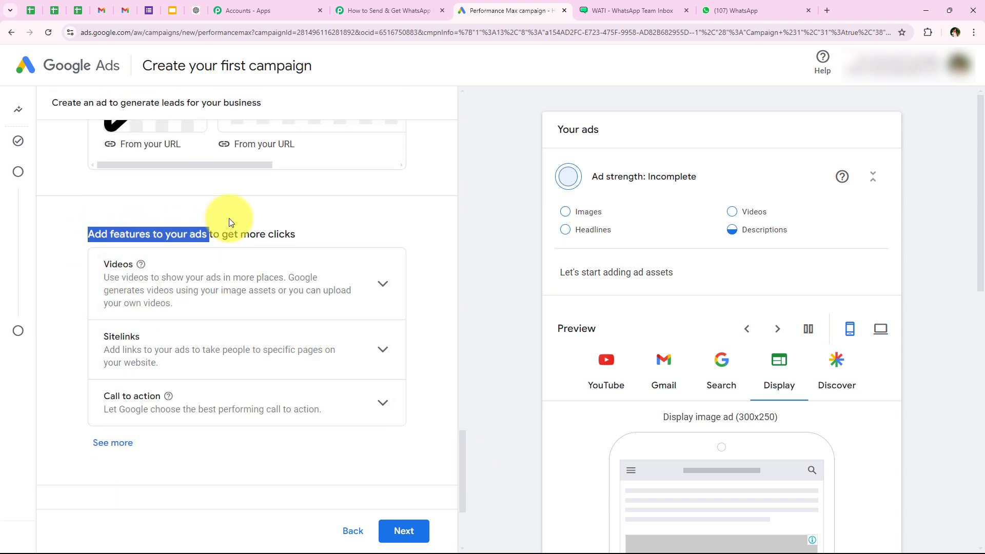
{"action": "left_click", "coordinate": [215, 233]}
{"action": "left_click", "coordinate": [113, 442]}
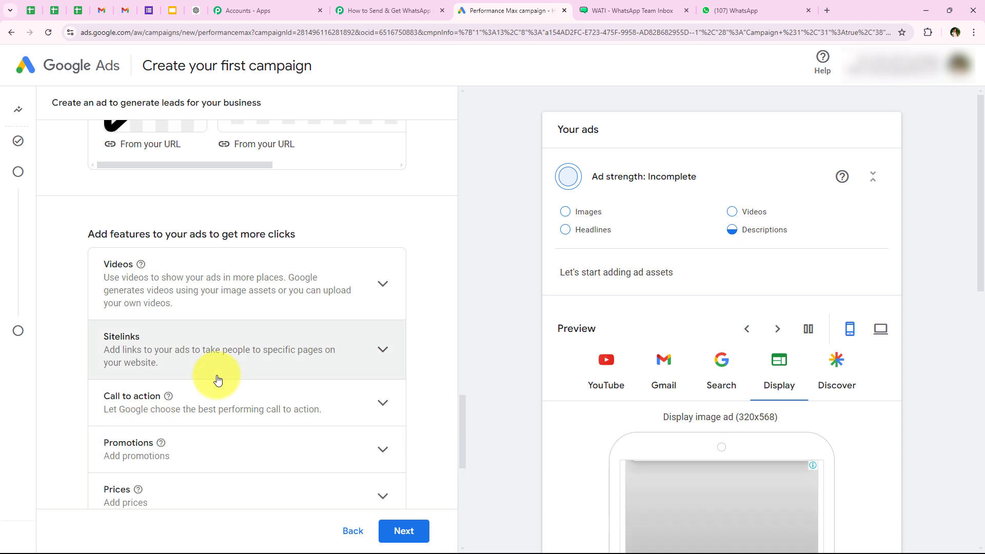
{"action": "scroll", "coordinate": [429, 301], "scroll_direction": "down", "scroll_amount": 8}
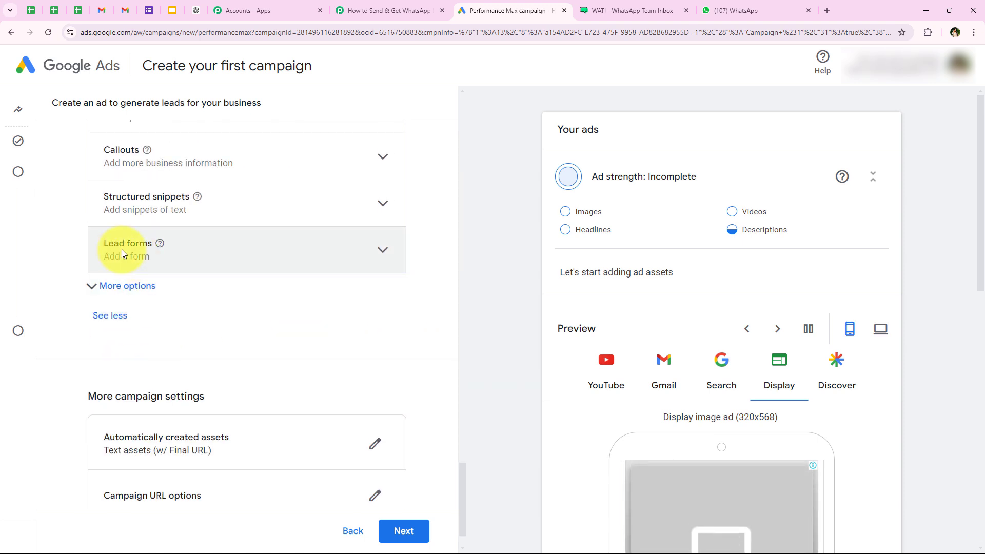
{"action": "left_click", "coordinate": [385, 252]}
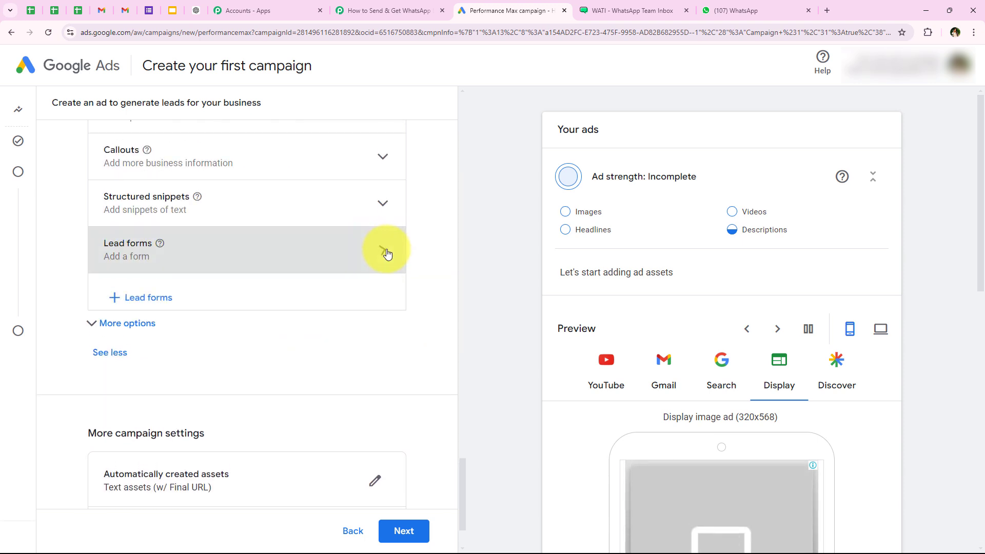
{"action": "left_click", "coordinate": [171, 301]}
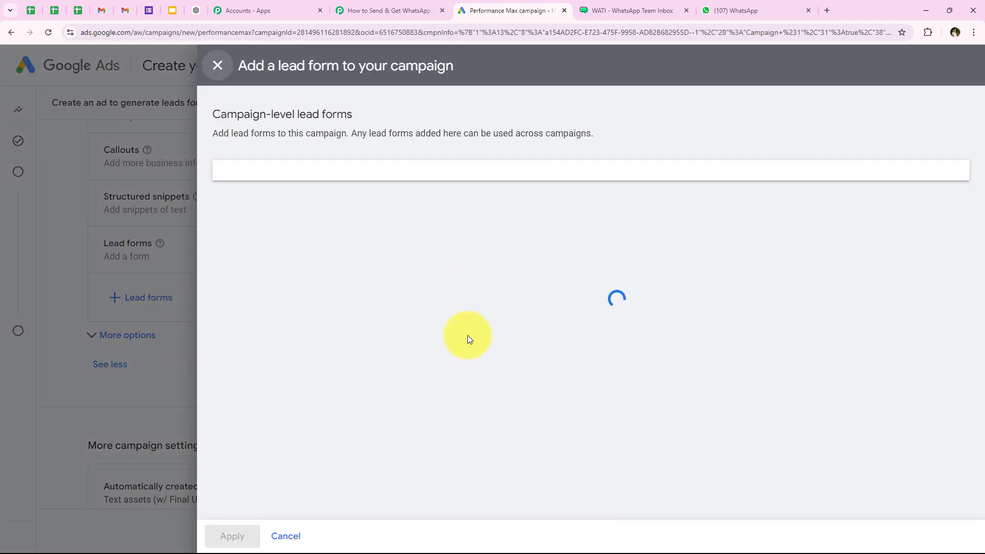
Step: Make the lead form ask for name, phone number and email
{"action": "scroll", "coordinate": [455, 345], "scroll_direction": "down", "scroll_amount": 5}
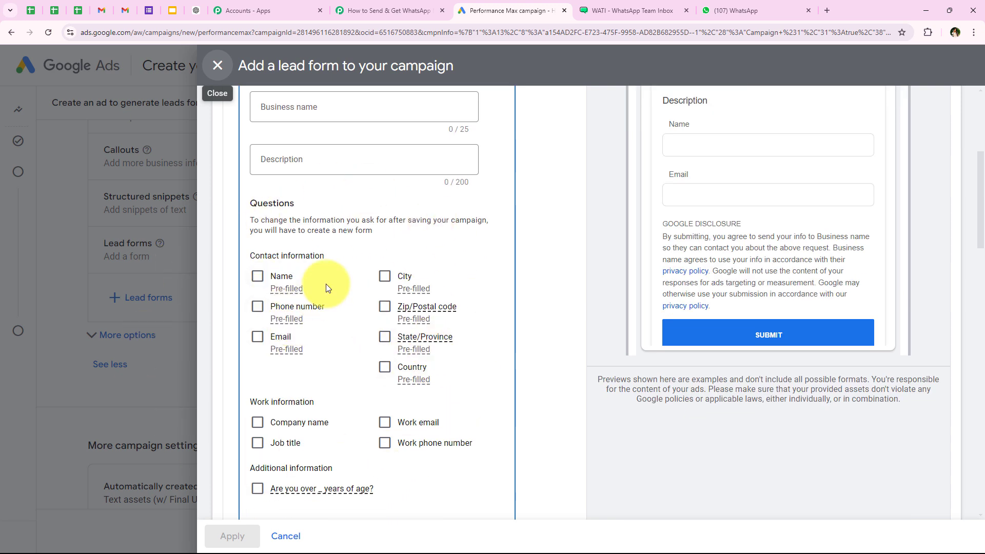
{"action": "left_click", "coordinate": [257, 276]}
{"action": "left_click", "coordinate": [257, 354]}
{"action": "left_click", "coordinate": [257, 384]}
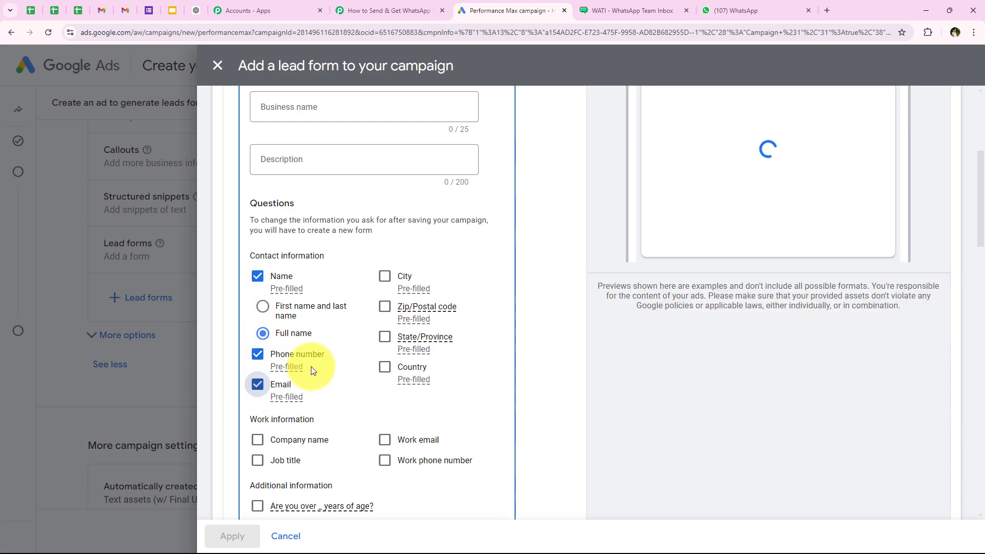
Step: In lead delivery, paste the Pabbly webhook URL, set key 123, and send test data
{"action": "scroll", "coordinate": [331, 371], "scroll_direction": "down", "scroll_amount": 7}
{"action": "scroll", "coordinate": [331, 377], "scroll_direction": "down", "scroll_amount": 8}
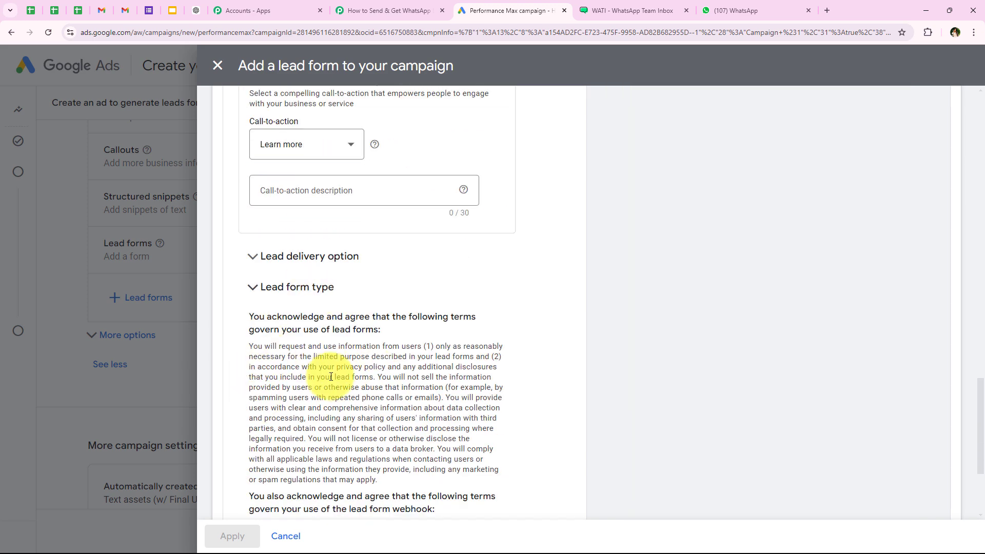
{"action": "left_click", "coordinate": [331, 265]}
{"action": "scroll", "coordinate": [358, 433], "scroll_direction": "down", "scroll_amount": 3}
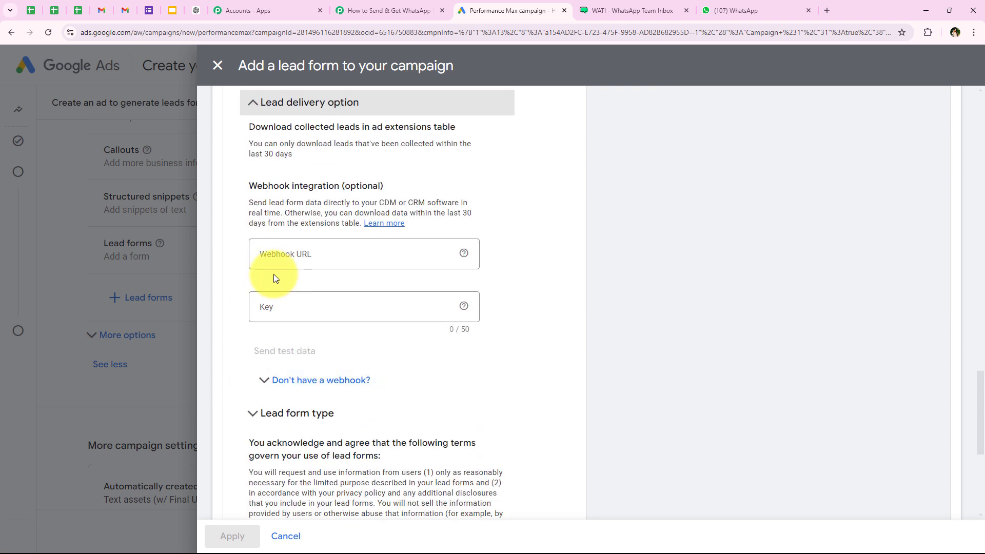
{"action": "right_click", "coordinate": [273, 258]}
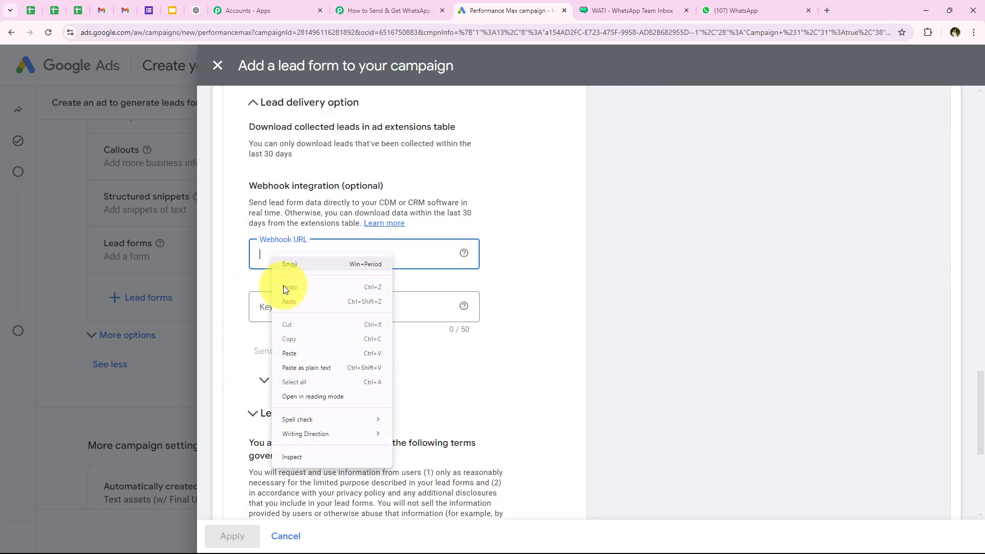
{"action": "left_click", "coordinate": [297, 352]}
{"action": "left_click", "coordinate": [307, 306]}
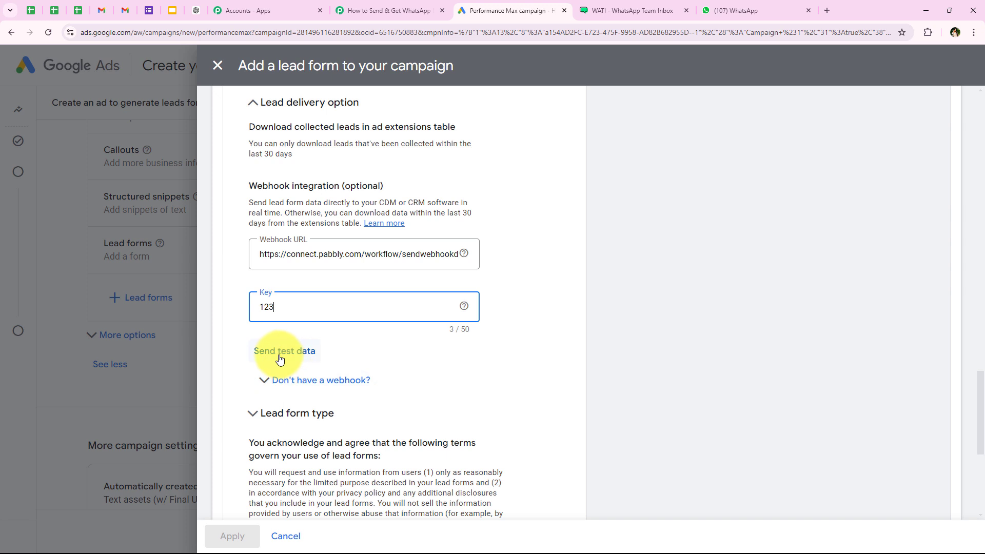
{"action": "left_click", "coordinate": [309, 351]}
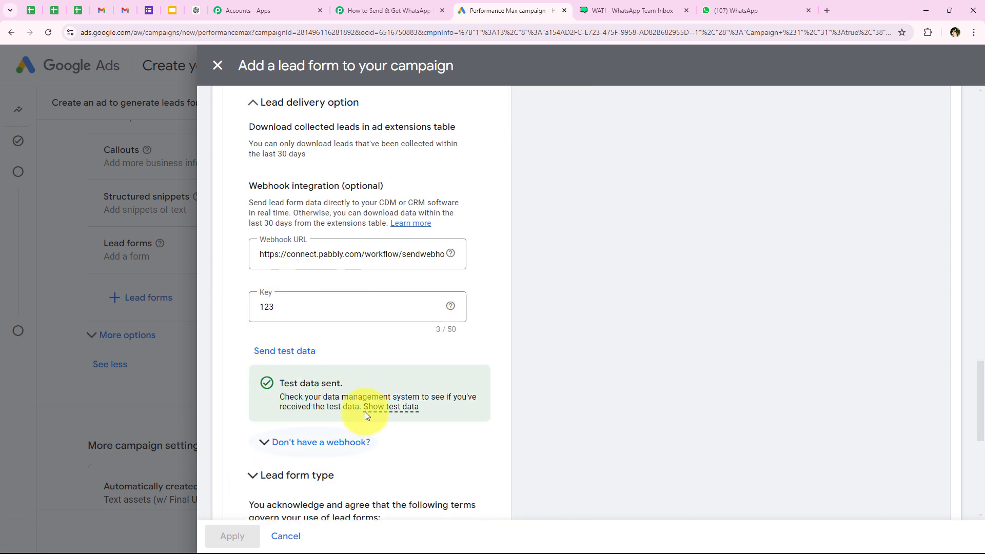
Step: Check the pasted webhook URL, then return to the Pabbly Connect workflow
{"action": "left_click_drag", "start_coordinate": [281, 385], "coordinate": [343, 384]}
{"action": "left_click", "coordinate": [343, 383]}
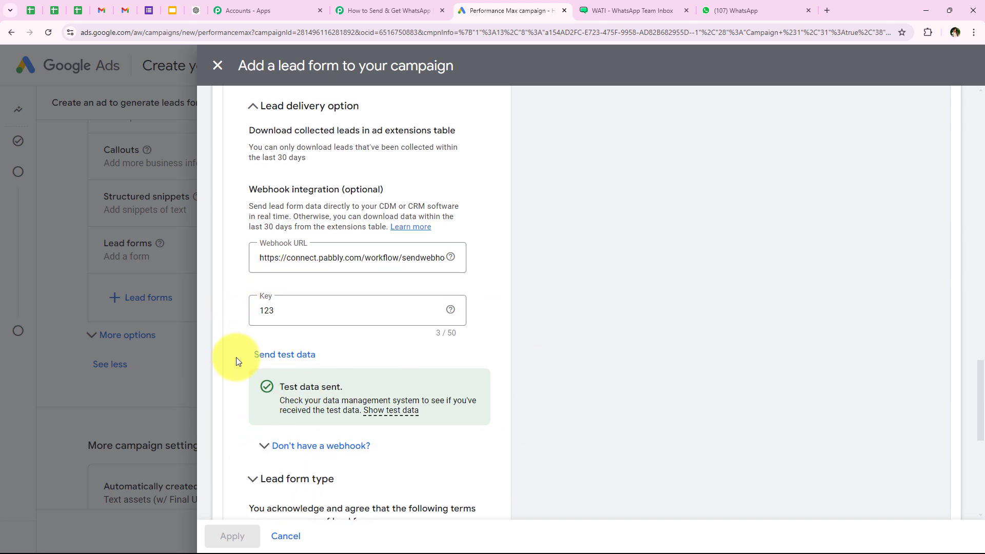
{"action": "scroll", "coordinate": [236, 357], "scroll_direction": "up", "scroll_amount": 1}
{"action": "left_click_drag", "start_coordinate": [263, 308], "coordinate": [378, 348]}
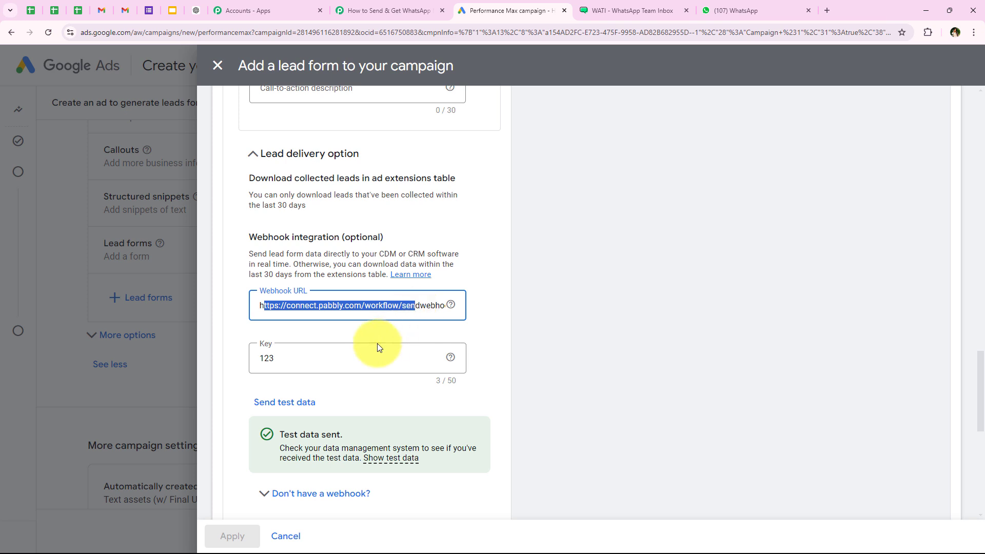
{"action": "left_click", "coordinate": [327, 310]}
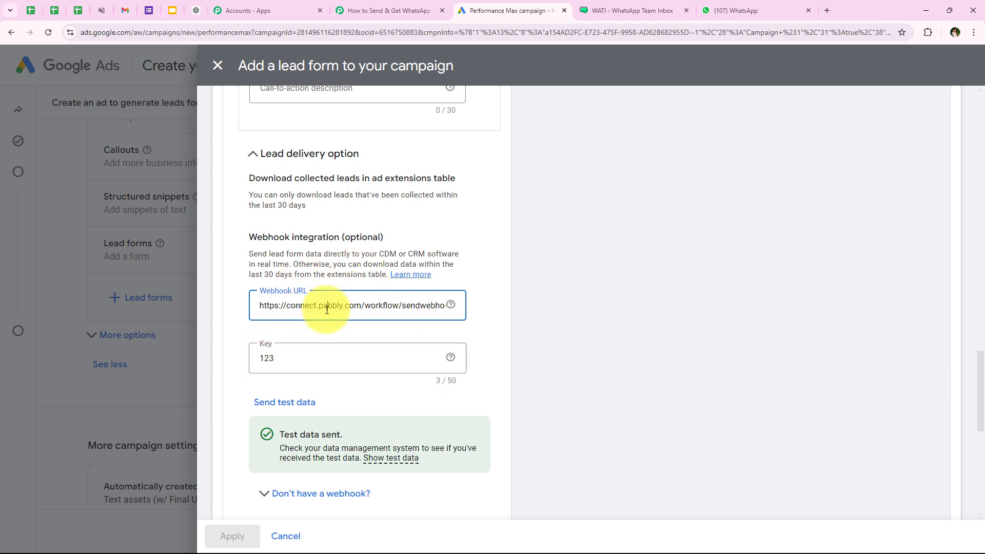
{"action": "left_click", "coordinate": [394, 5]}
{"action": "scroll", "coordinate": [225, 315], "scroll_direction": "down", "scroll_amount": 4}
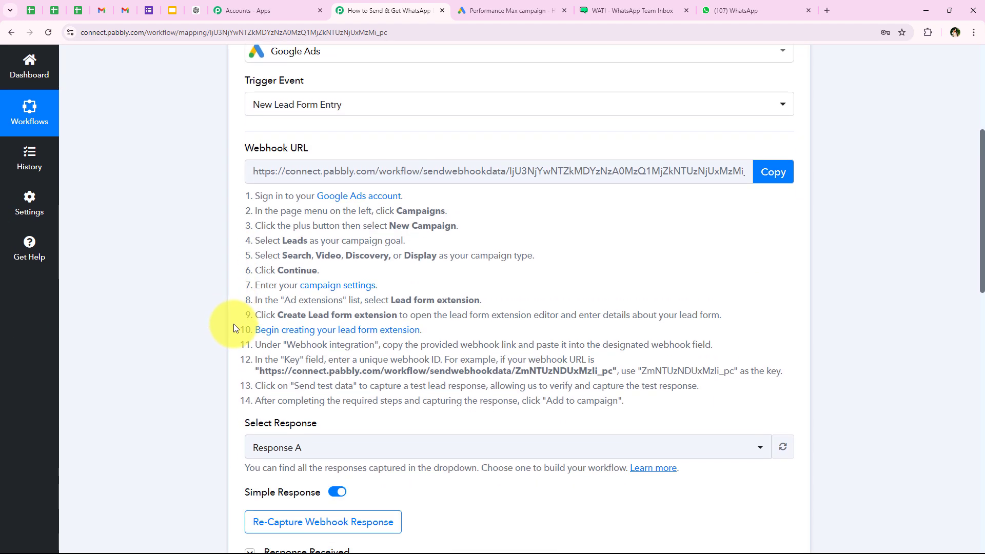
{"action": "scroll", "coordinate": [233, 324], "scroll_direction": "down", "scroll_amount": 8}
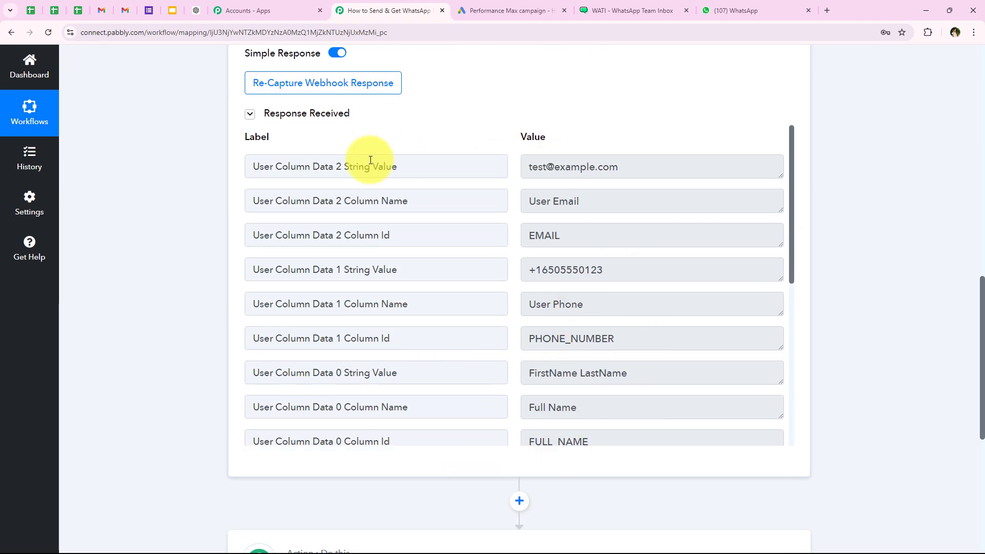
{"action": "left_click", "coordinate": [658, 376]}
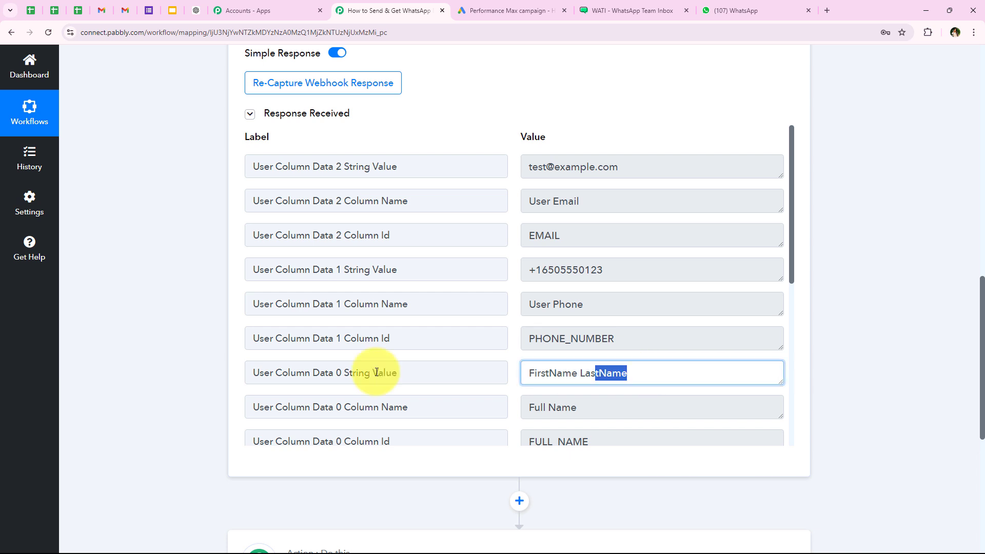
{"action": "left_click", "coordinate": [616, 270]}
{"action": "left_click", "coordinate": [657, 176]}
{"action": "left_click", "coordinate": [139, 324]}
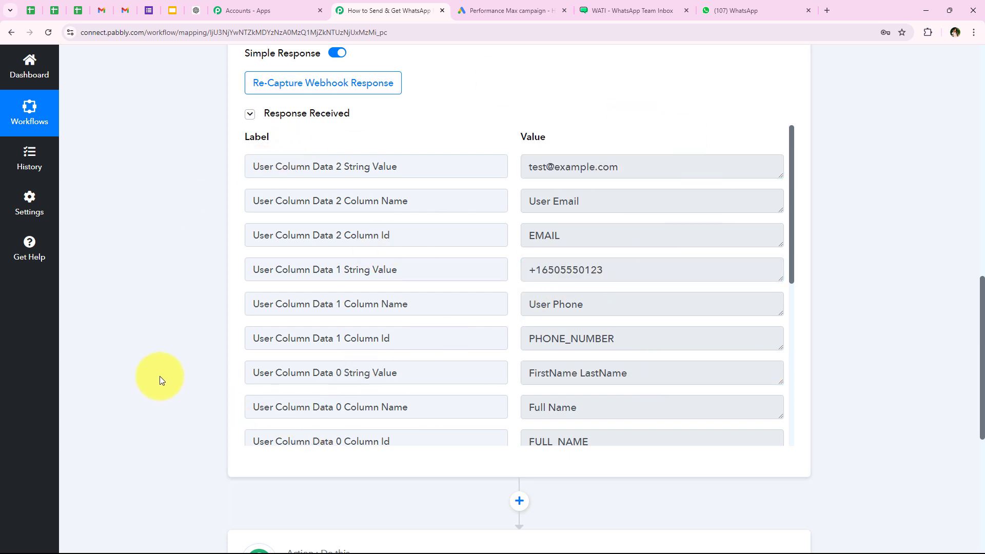
{"action": "scroll", "coordinate": [160, 379], "scroll_direction": "up", "scroll_amount": 3}
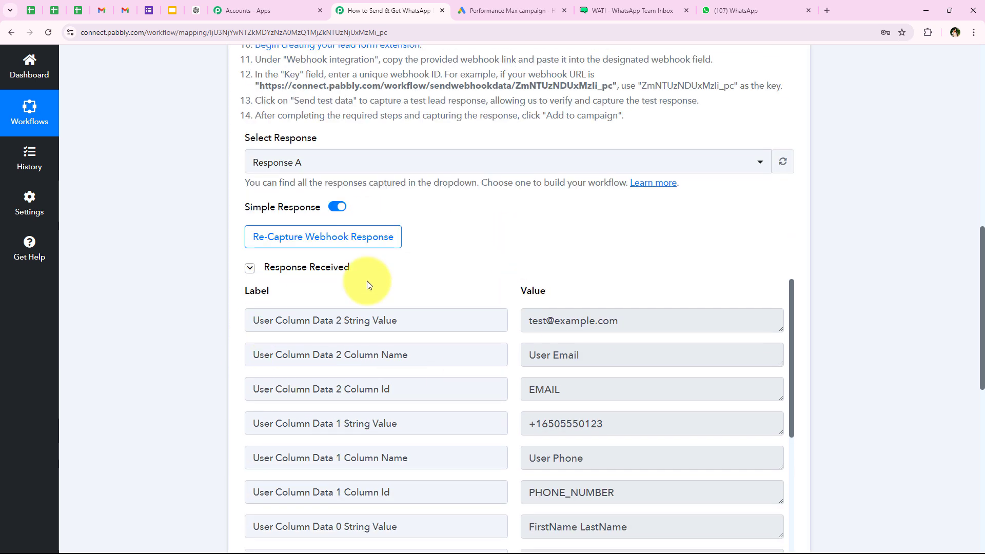
{"action": "left_click", "coordinate": [520, 7]}
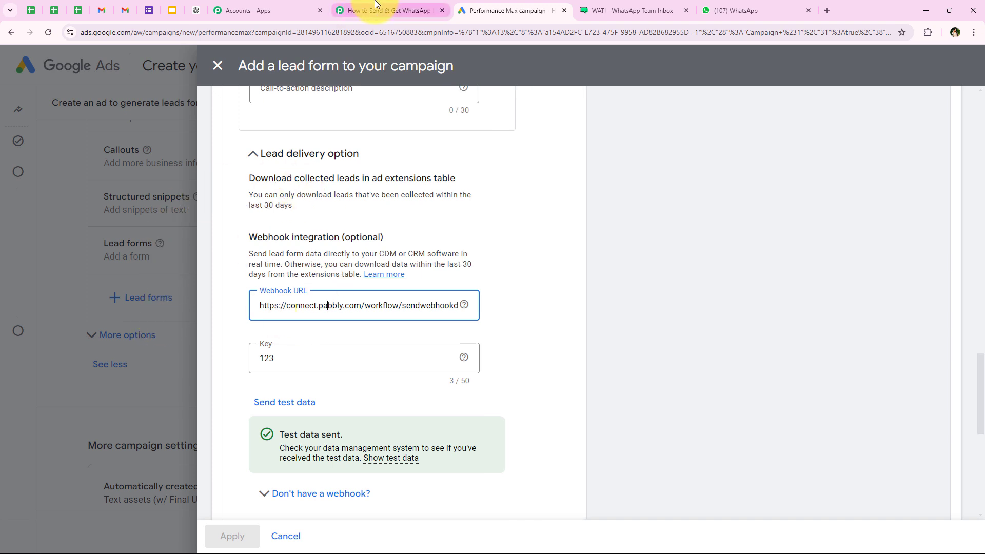
{"action": "left_click", "coordinate": [359, 9]}
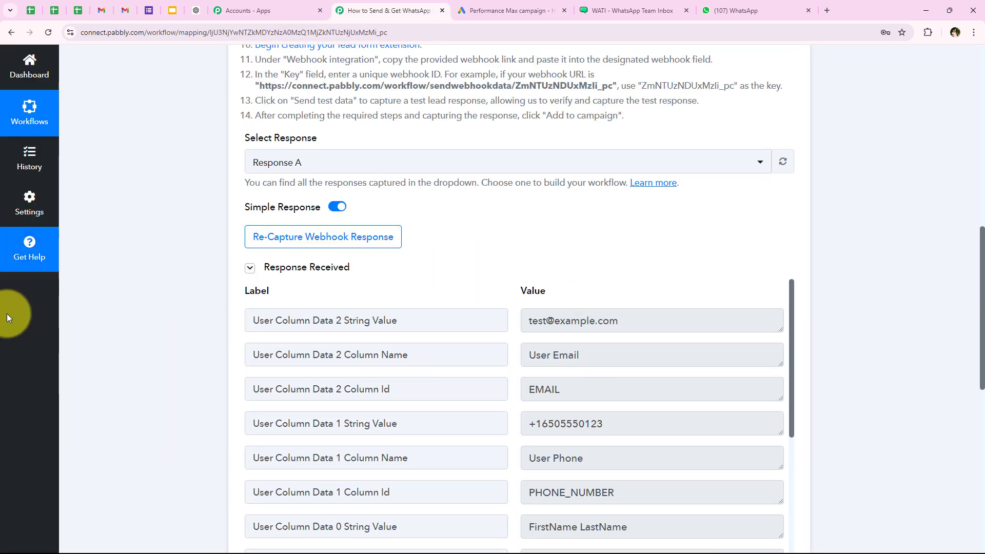
{"action": "scroll", "coordinate": [463, 226], "scroll_direction": "down", "scroll_amount": 2}
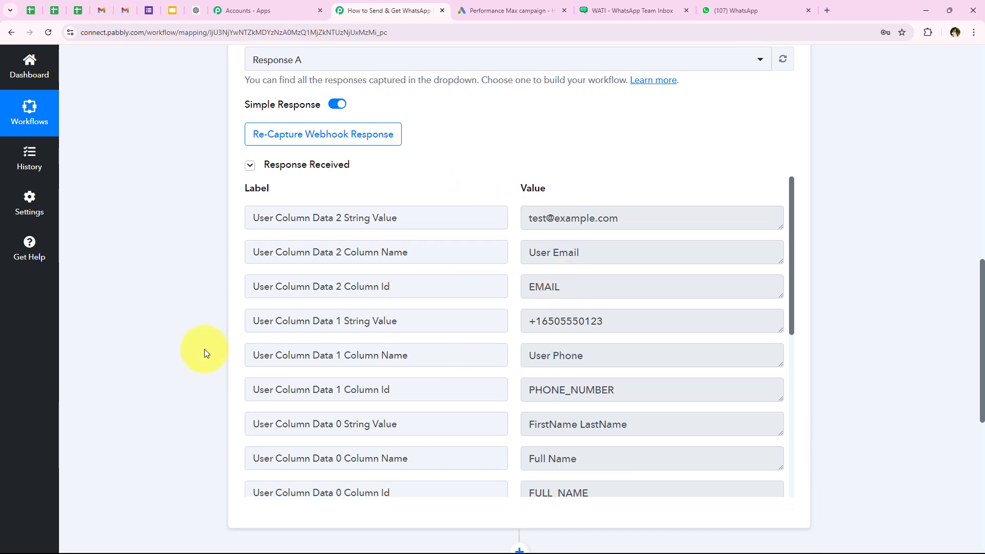
{"action": "scroll", "coordinate": [189, 262], "scroll_direction": "up", "scroll_amount": 5}
{"action": "scroll", "coordinate": [189, 262], "scroll_direction": "up", "scroll_amount": 7}
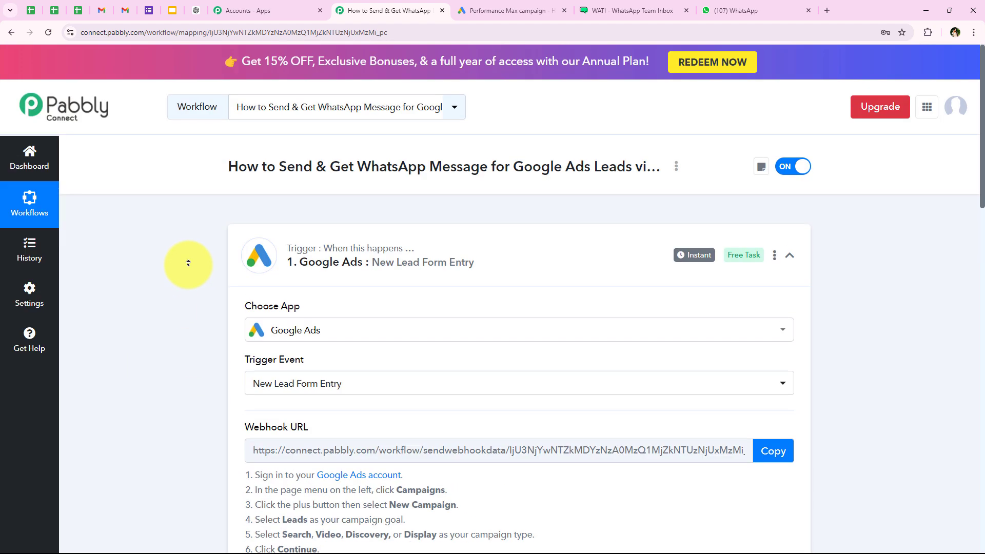
Step: Choose WATI as the app for the workflow's action step
{"action": "left_click", "coordinate": [297, 248]}
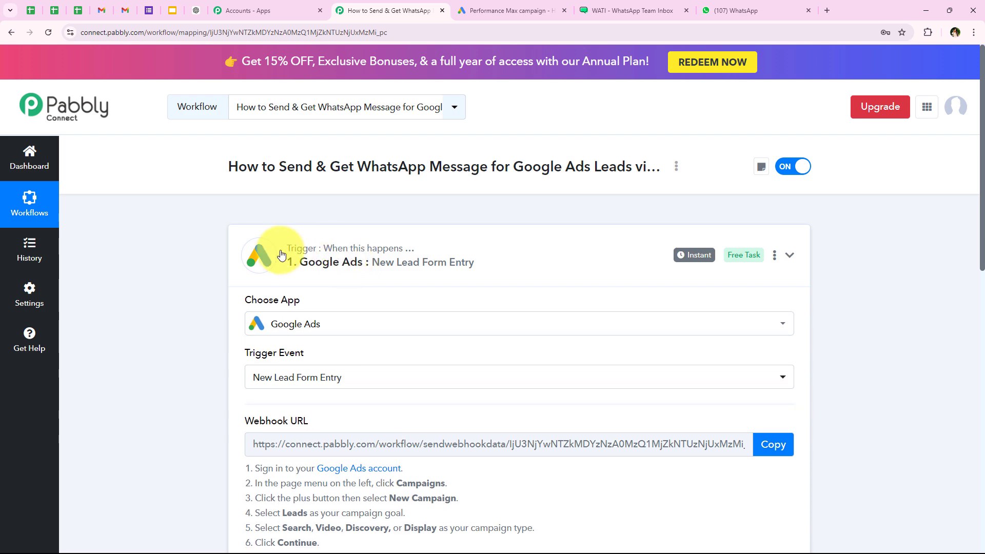
{"action": "left_click", "coordinate": [311, 375]}
{"action": "scroll", "coordinate": [315, 374], "scroll_direction": "down", "scroll_amount": 3}
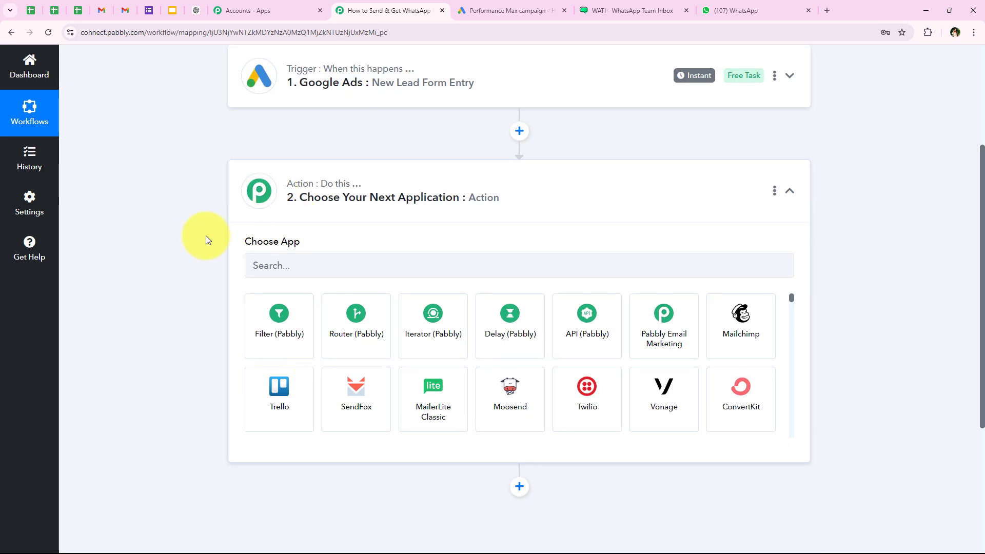
{"action": "scroll", "coordinate": [200, 303], "scroll_direction": "up", "scroll_amount": 3}
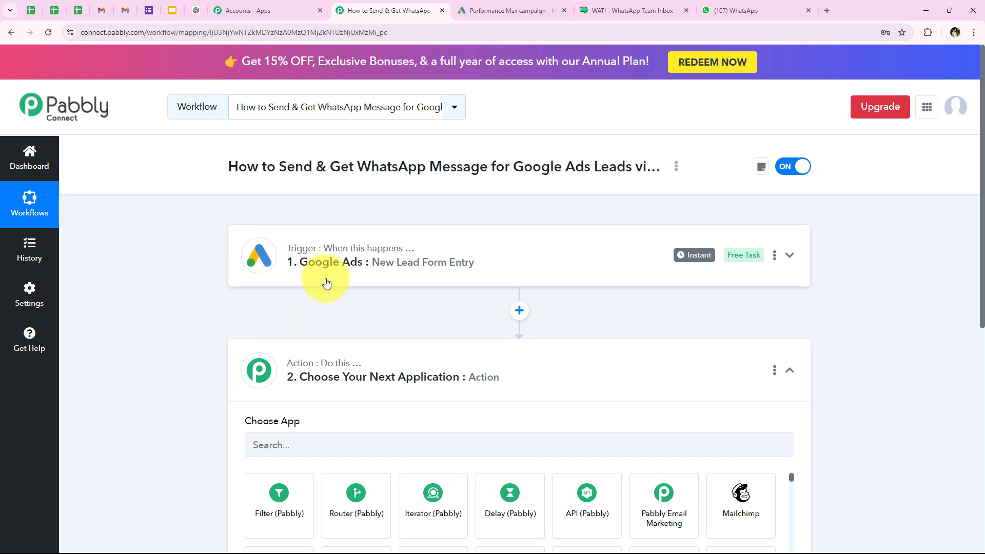
{"action": "scroll", "coordinate": [335, 282], "scroll_direction": "down", "scroll_amount": 4}
{"action": "left_click", "coordinate": [280, 240]}
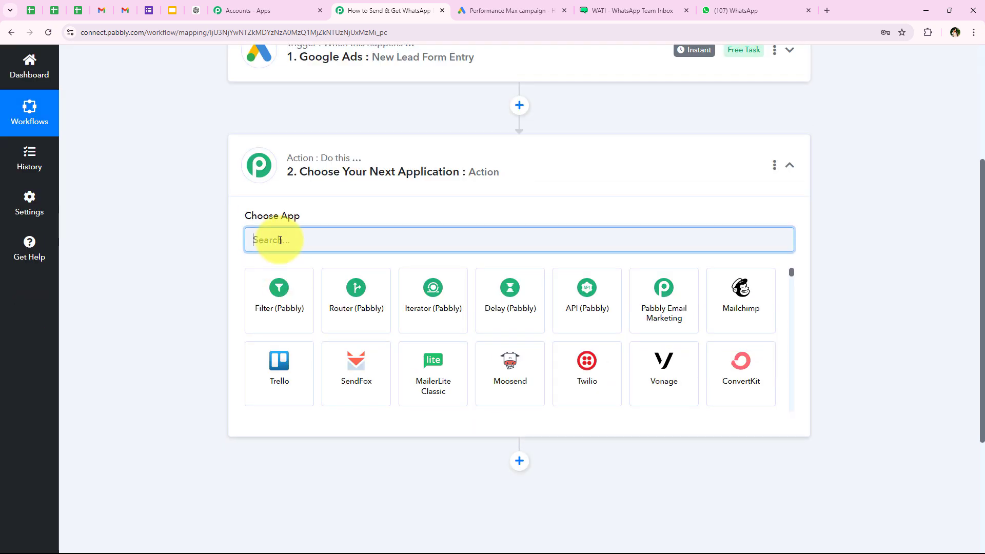
{"action": "type", "text": "Wati"}
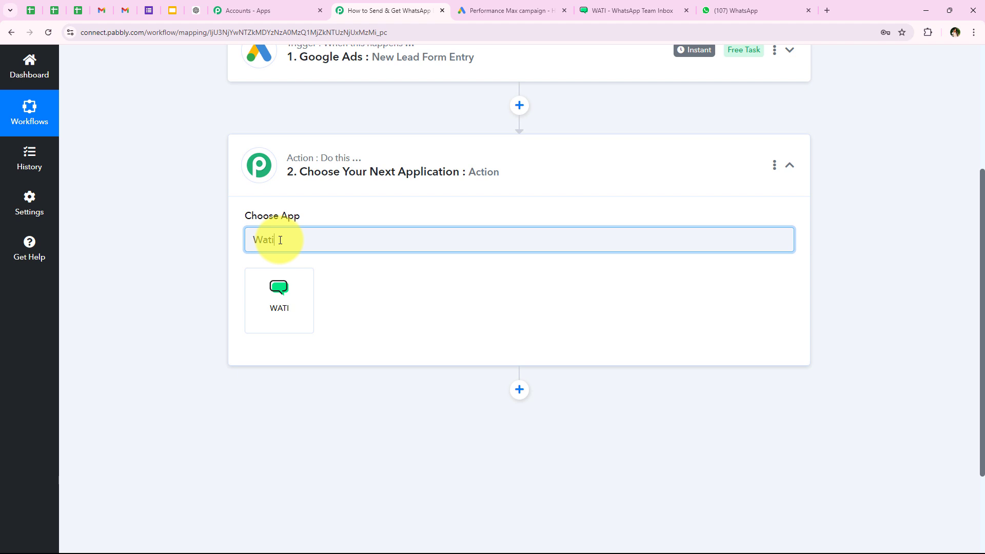
{"action": "left_click", "coordinate": [257, 292]}
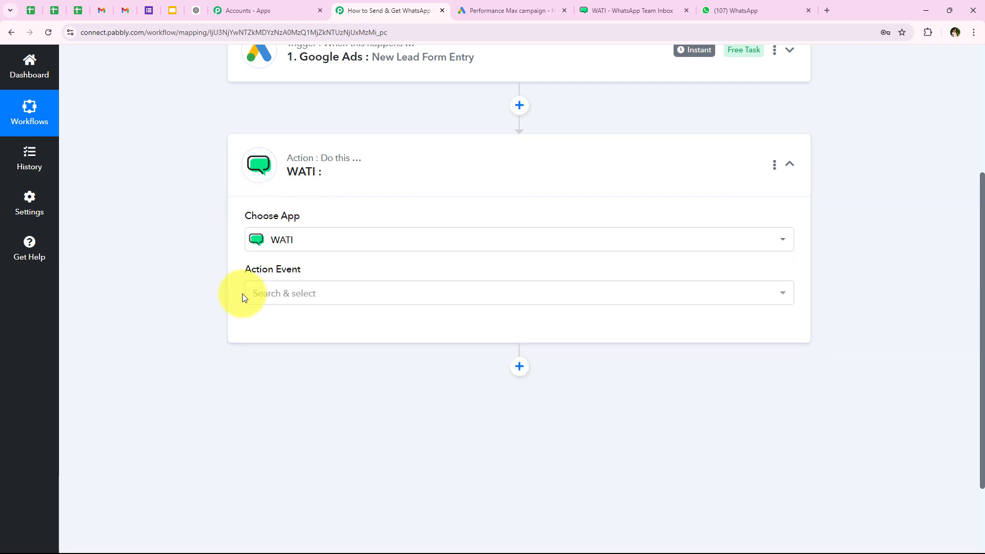
Step: Set the WATI action event to Send Template Message and start connecting an account
{"action": "left_click", "coordinate": [336, 290]}
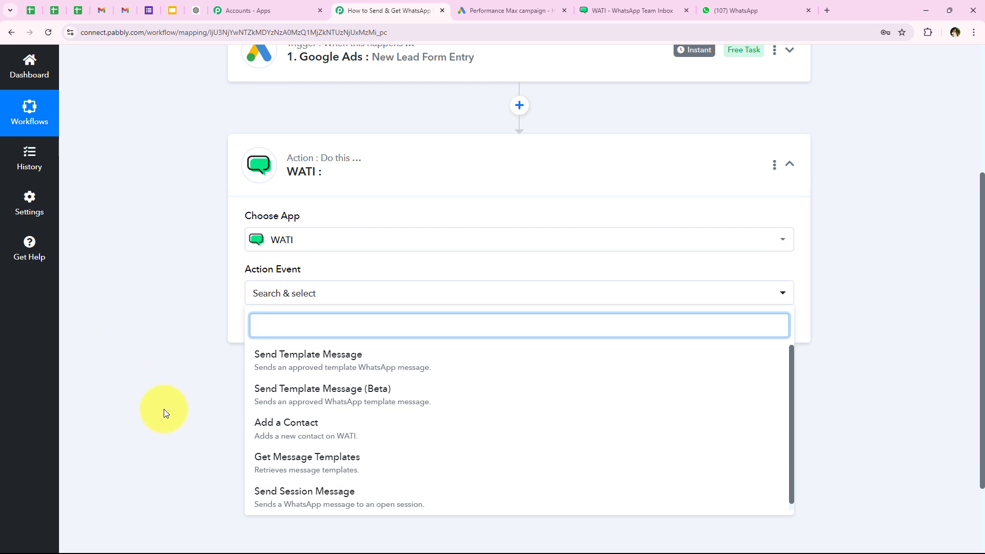
{"action": "left_click", "coordinate": [310, 359]}
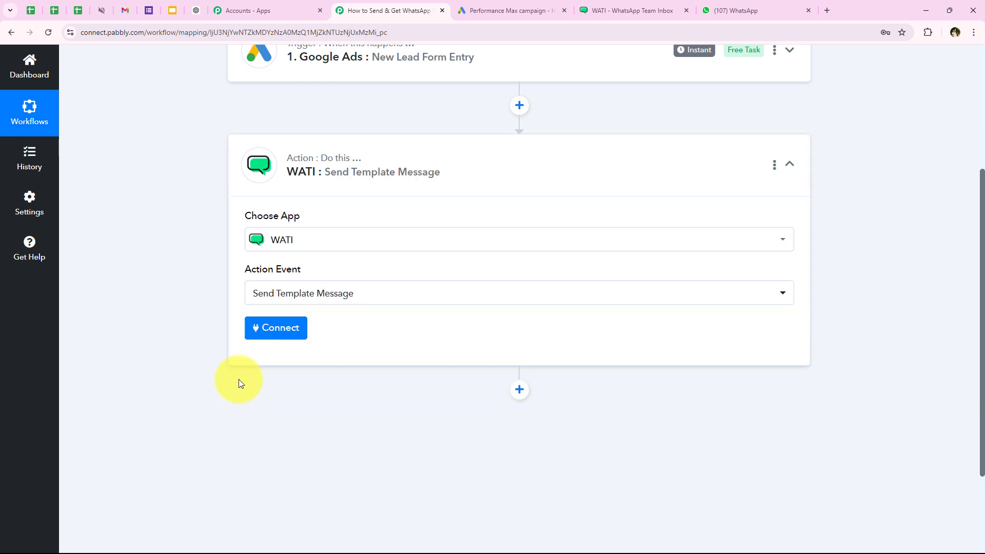
{"action": "left_click", "coordinate": [274, 327]}
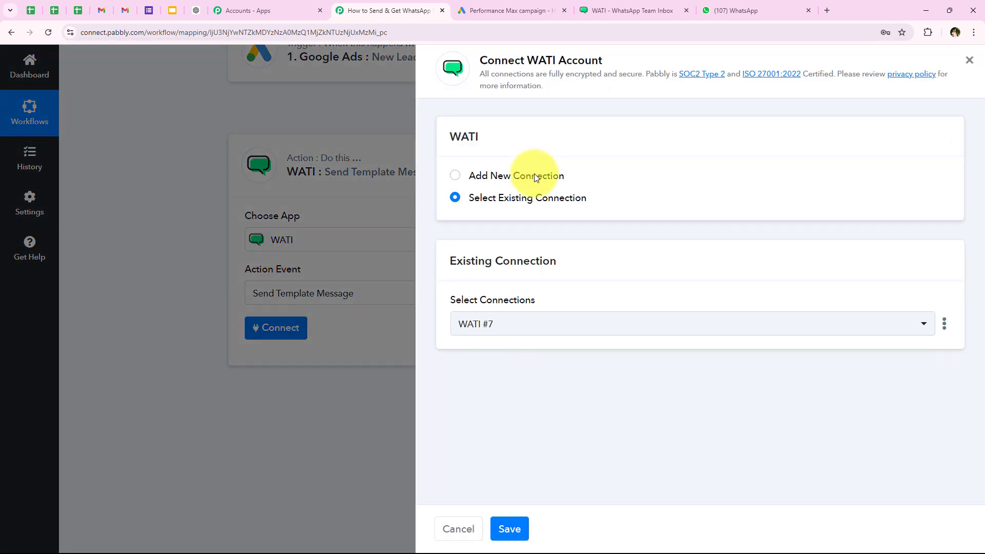
Step: Choose a new WATI connection (WATI #8) and review its API Endpoint and Access Token fields
{"action": "left_click", "coordinate": [534, 175]}
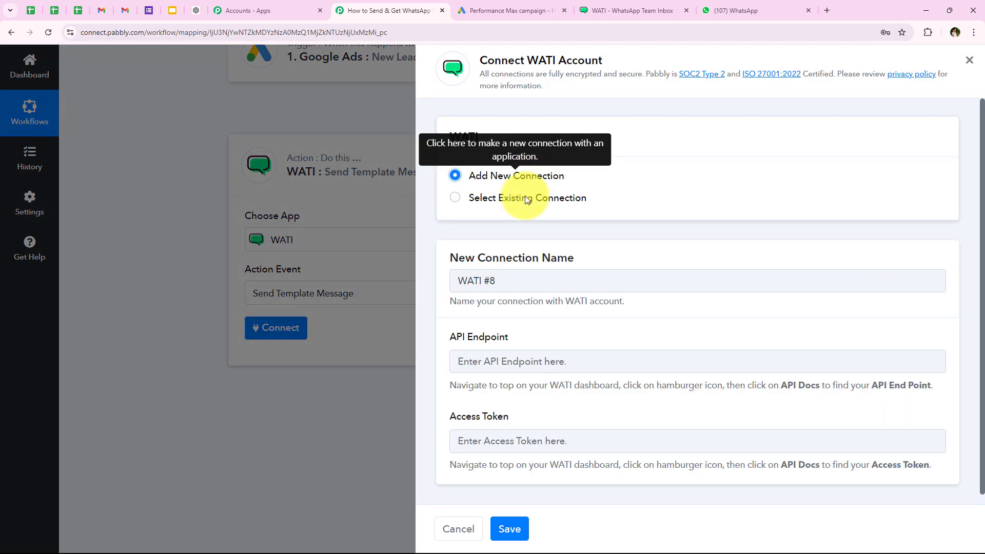
{"action": "left_click", "coordinate": [522, 199]}
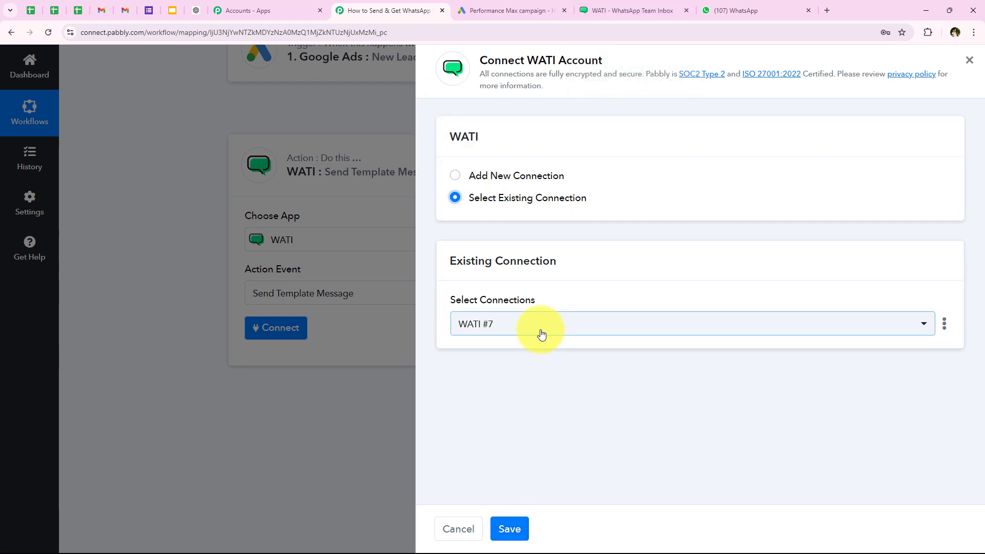
{"action": "left_click", "coordinate": [516, 176]}
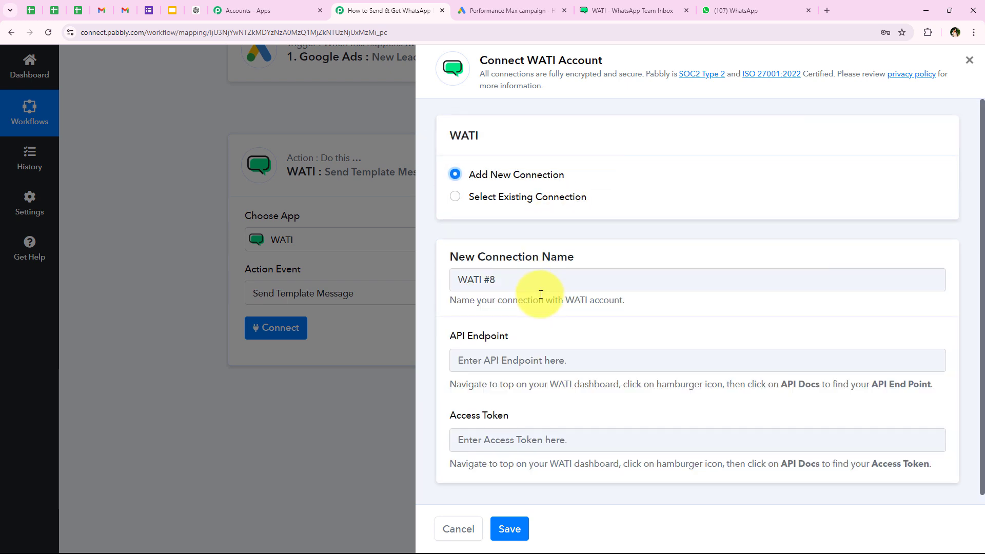
{"action": "left_click_drag", "start_coordinate": [452, 332], "coordinate": [522, 323]}
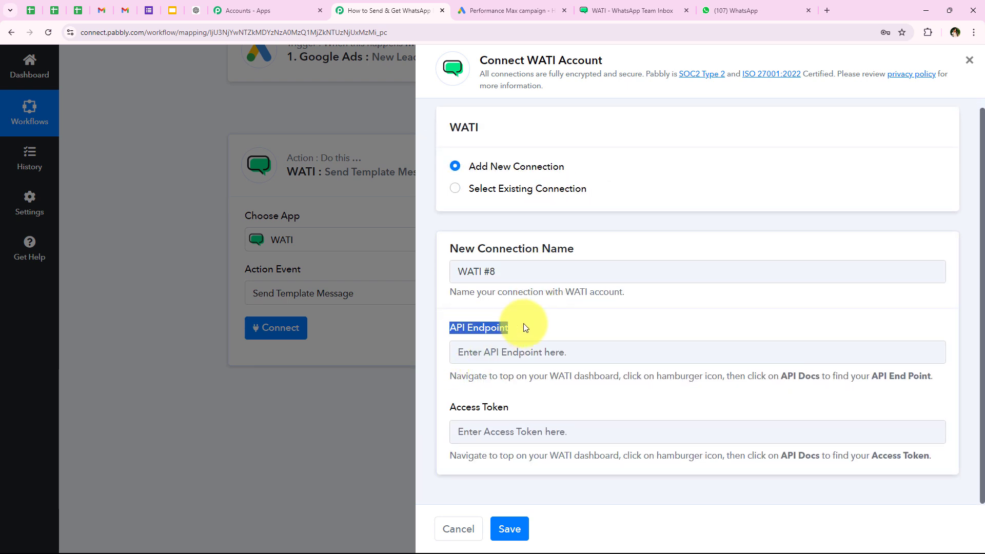
{"action": "left_click", "coordinate": [449, 409]}
{"action": "left_click_drag", "start_coordinate": [450, 410], "coordinate": [558, 398]}
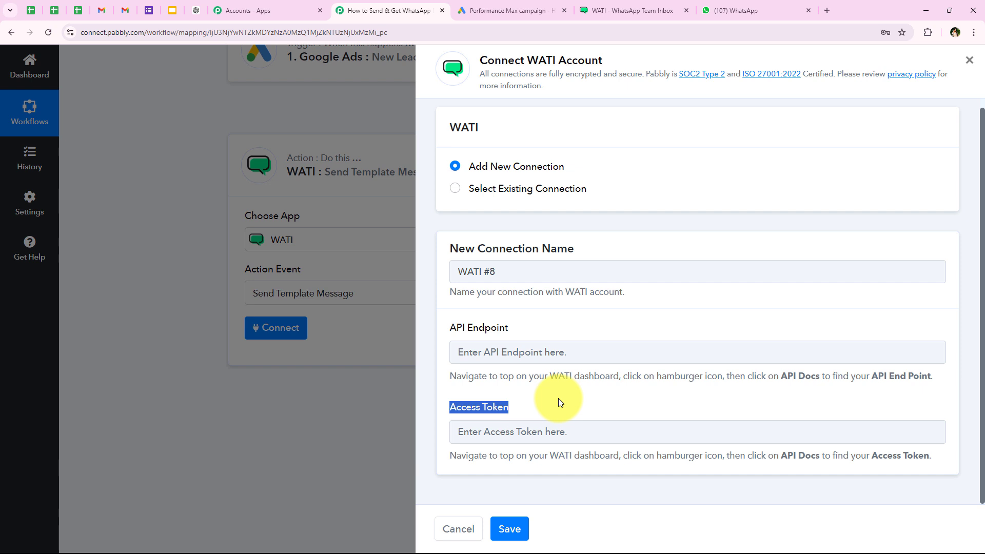
{"action": "left_click", "coordinate": [558, 398]}
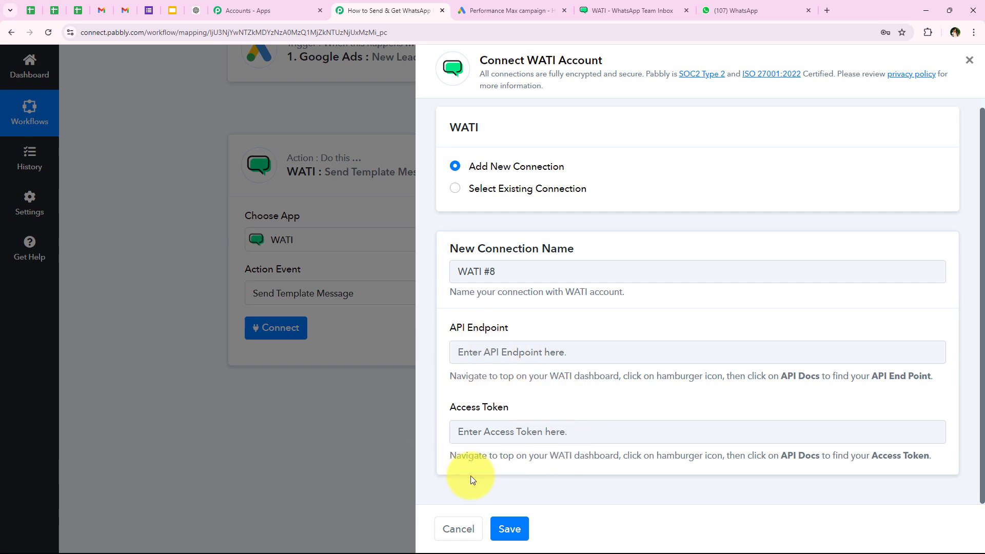
{"action": "left_click_drag", "start_coordinate": [449, 378], "coordinate": [816, 369]}
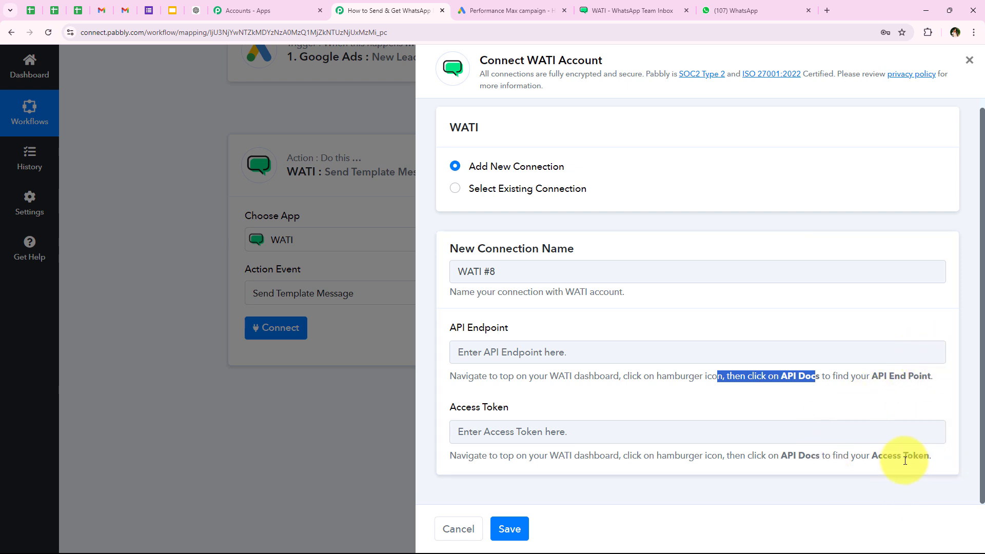
{"action": "left_click", "coordinate": [465, 398]}
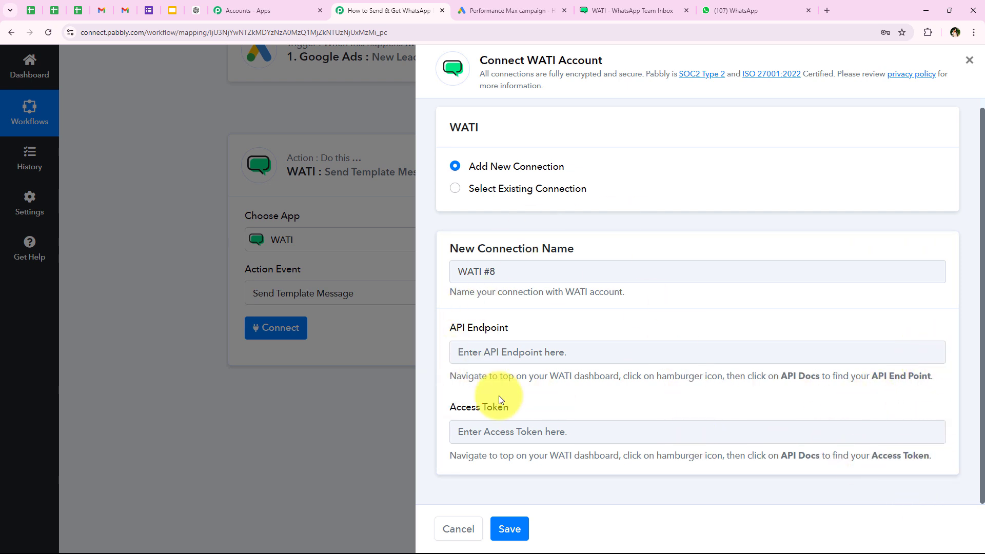
{"action": "left_click", "coordinate": [615, 5]}
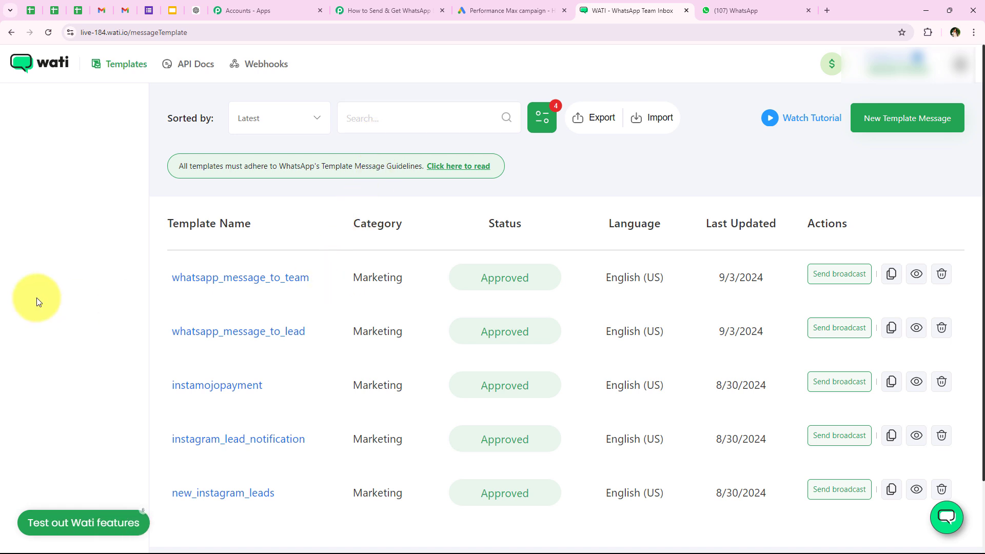
Step: Copy the access token and API endpoint from WATI's API Docs page
{"action": "scroll", "coordinate": [195, 153], "scroll_direction": "down", "scroll_amount": 2}
{"action": "left_click", "coordinate": [230, 205]}
{"action": "scroll", "coordinate": [50, 224], "scroll_direction": "up", "scroll_amount": 2}
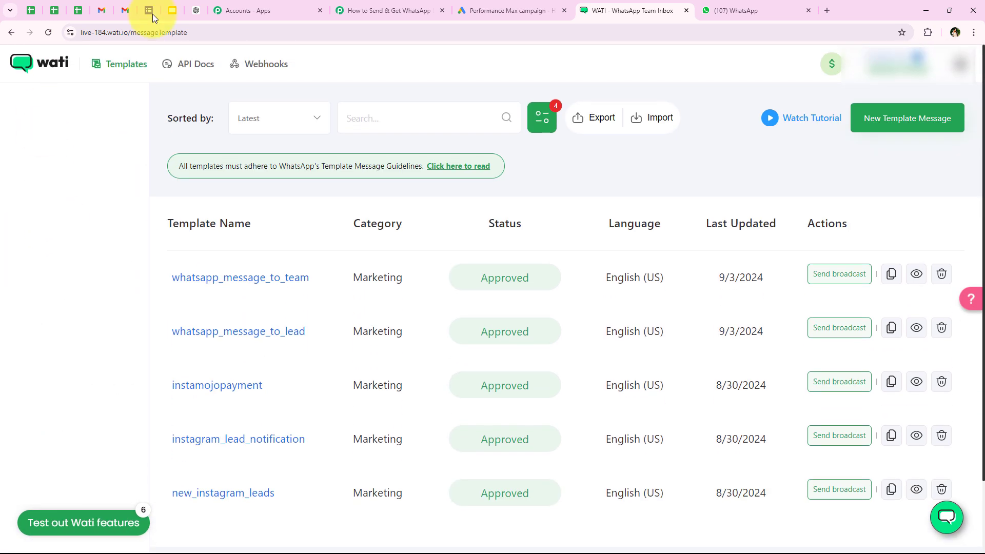
{"action": "left_click", "coordinate": [184, 72]}
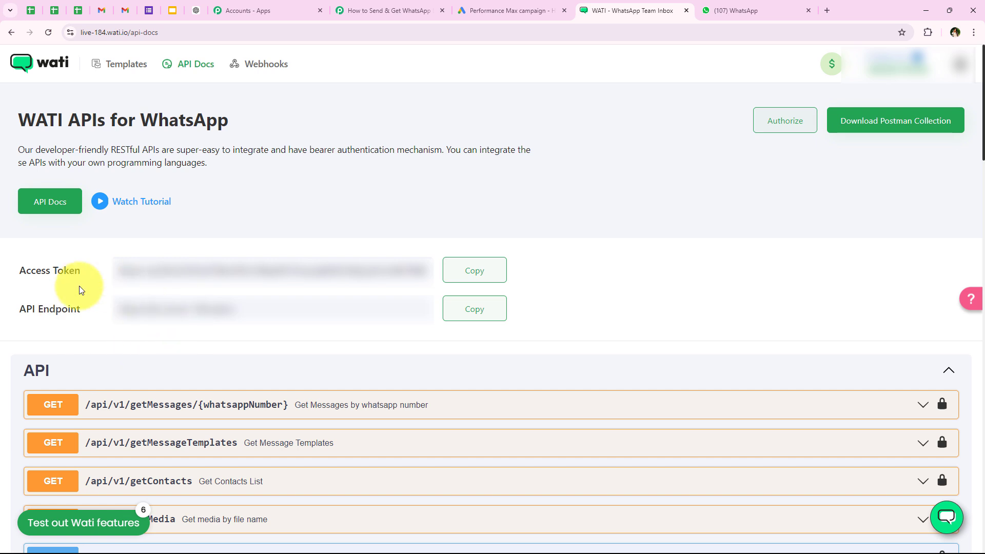
{"action": "left_click_drag", "start_coordinate": [18, 270], "coordinate": [101, 262]}
{"action": "left_click", "coordinate": [269, 308]}
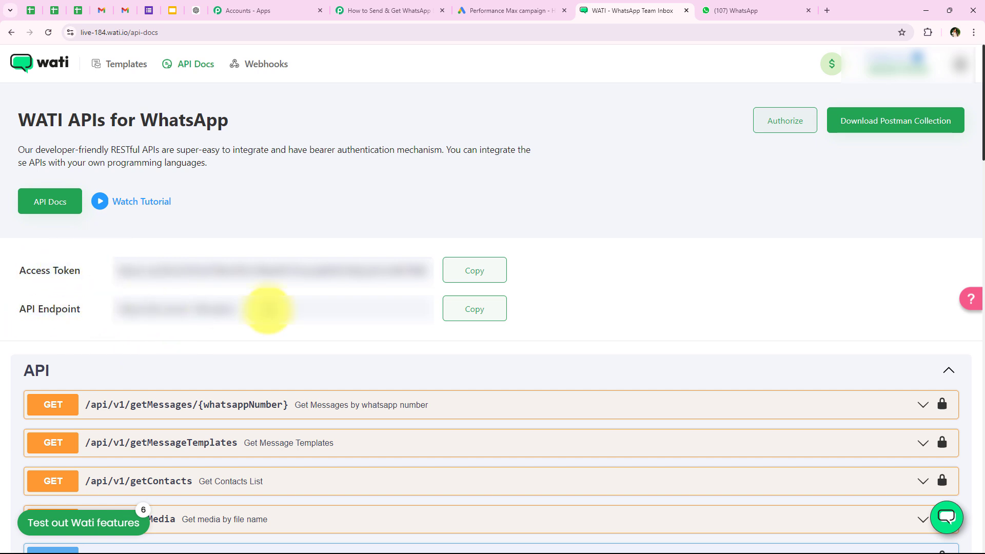
{"action": "left_click", "coordinate": [466, 277]}
{"action": "left_click", "coordinate": [473, 309]}
{"action": "left_click", "coordinate": [389, 11]}
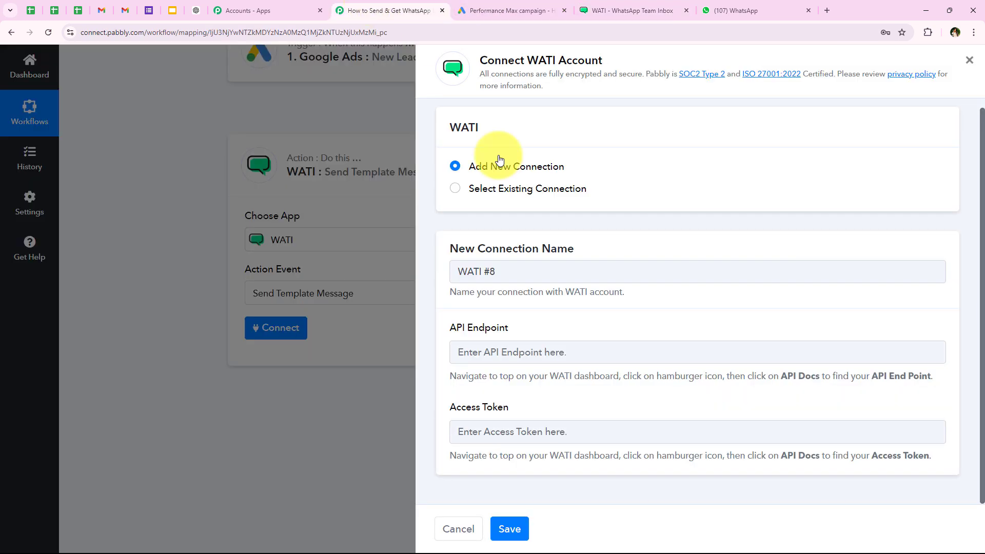
Step: Paste the copied API endpoint and access token, then save the new WATI connection
{"action": "right_click", "coordinate": [528, 352]}
{"action": "left_click", "coordinate": [583, 236]}
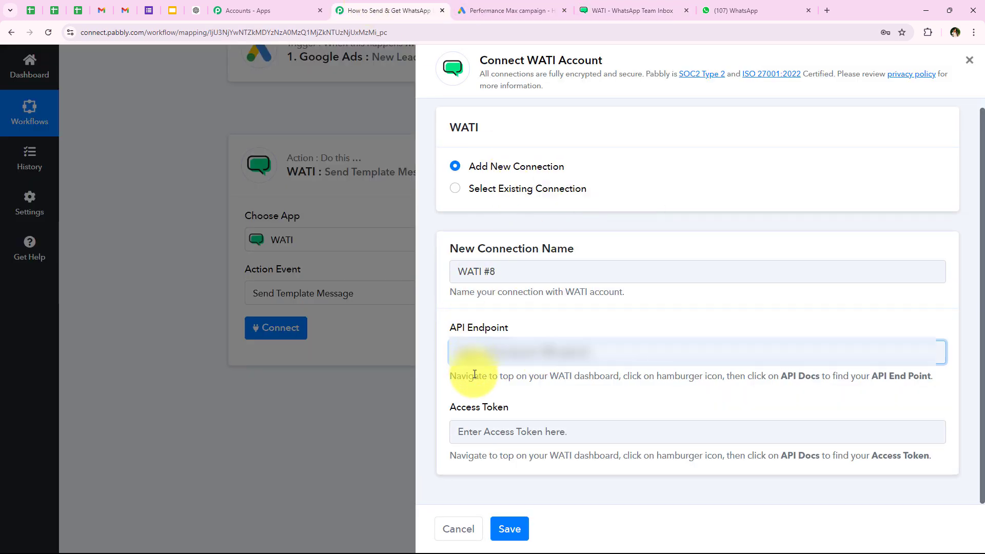
{"action": "left_click", "coordinate": [500, 432]}
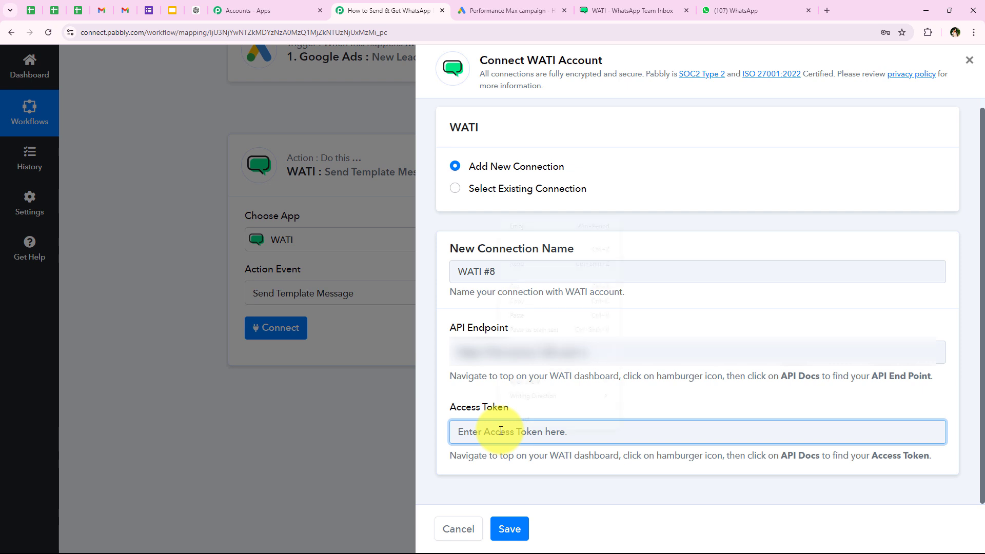
{"action": "right_click", "coordinate": [501, 432]}
{"action": "left_click", "coordinate": [527, 315]}
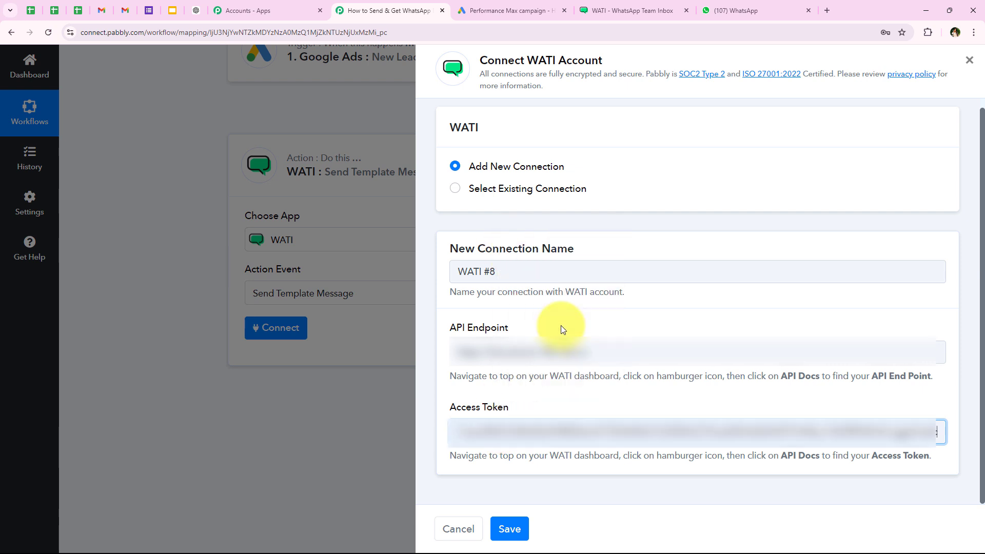
{"action": "left_click", "coordinate": [509, 525]}
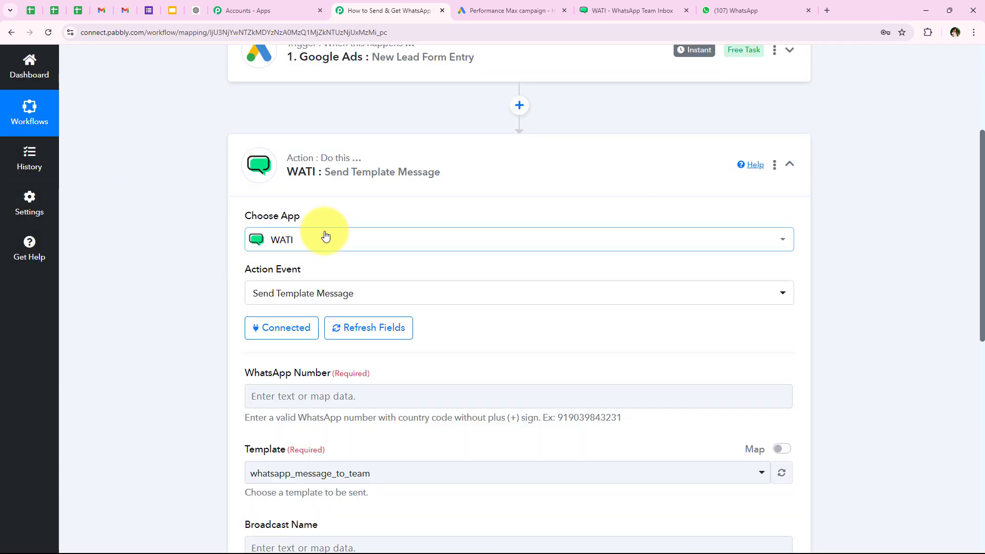
Step: Browse the Google Ads lead fields in the WhatsApp Number data mapping list
{"action": "scroll", "coordinate": [228, 340], "scroll_direction": "down", "scroll_amount": 2}
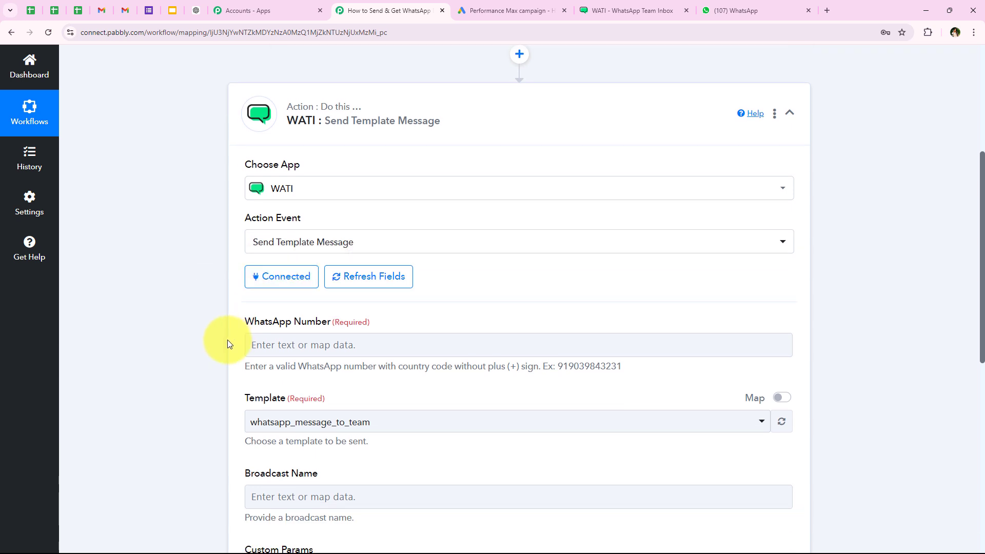
{"action": "scroll", "coordinate": [231, 333], "scroll_direction": "down", "scroll_amount": 1}
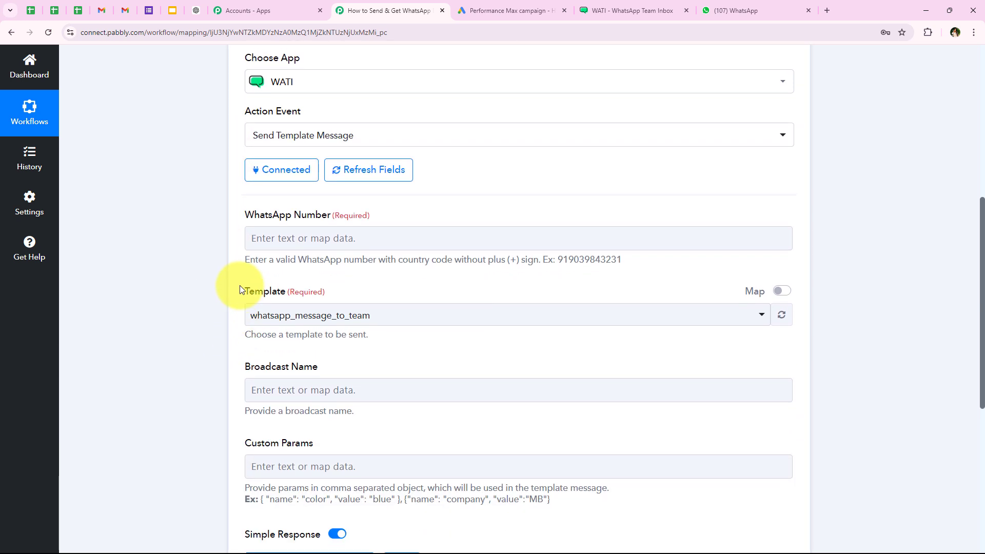
{"action": "scroll", "coordinate": [221, 321], "scroll_direction": "down", "scroll_amount": 1}
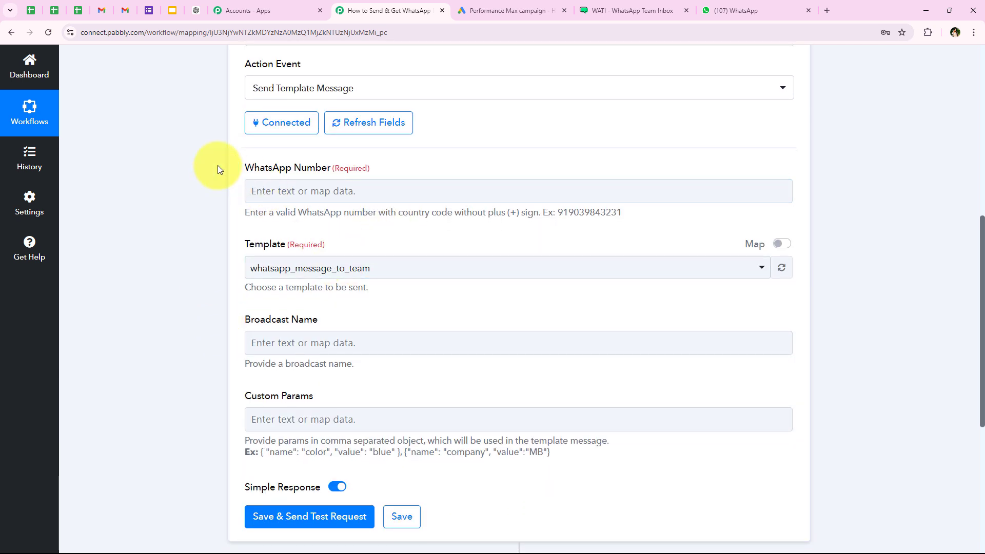
{"action": "left_click", "coordinate": [282, 191]}
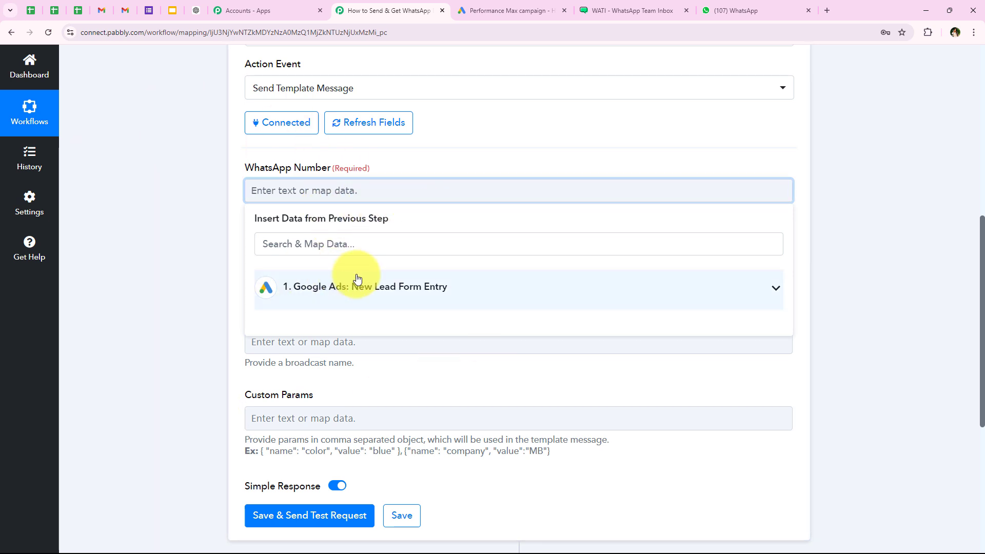
{"action": "left_click", "coordinate": [333, 282]}
{"action": "left_click", "coordinate": [457, 297]}
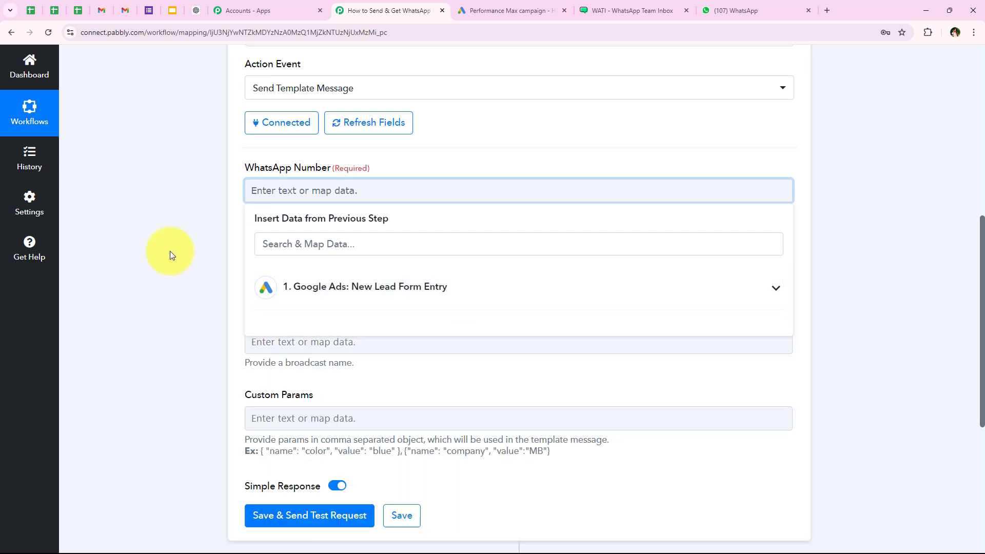
{"action": "left_click", "coordinate": [174, 232]}
{"action": "left_click", "coordinate": [254, 191]}
{"action": "left_click", "coordinate": [318, 293]}
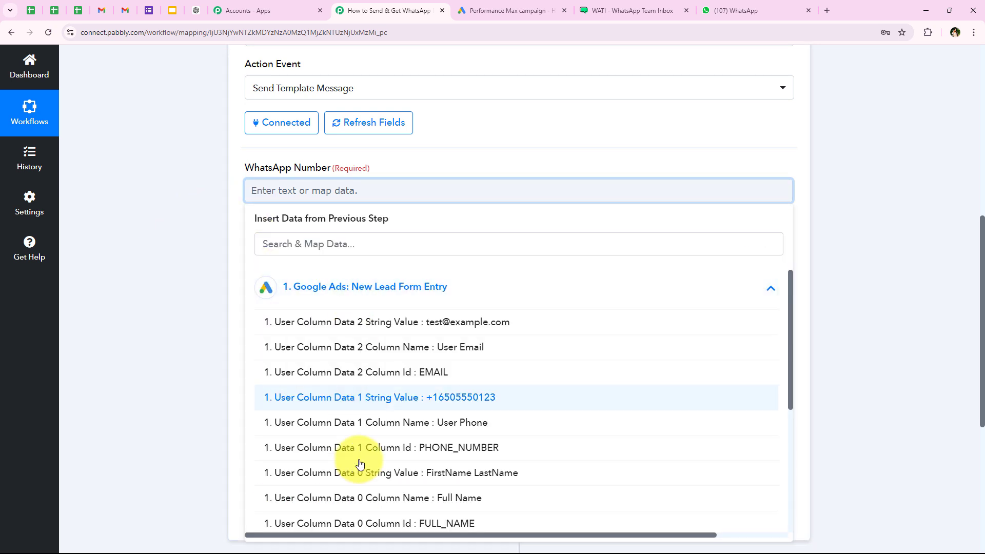
{"action": "left_click", "coordinate": [174, 293]}
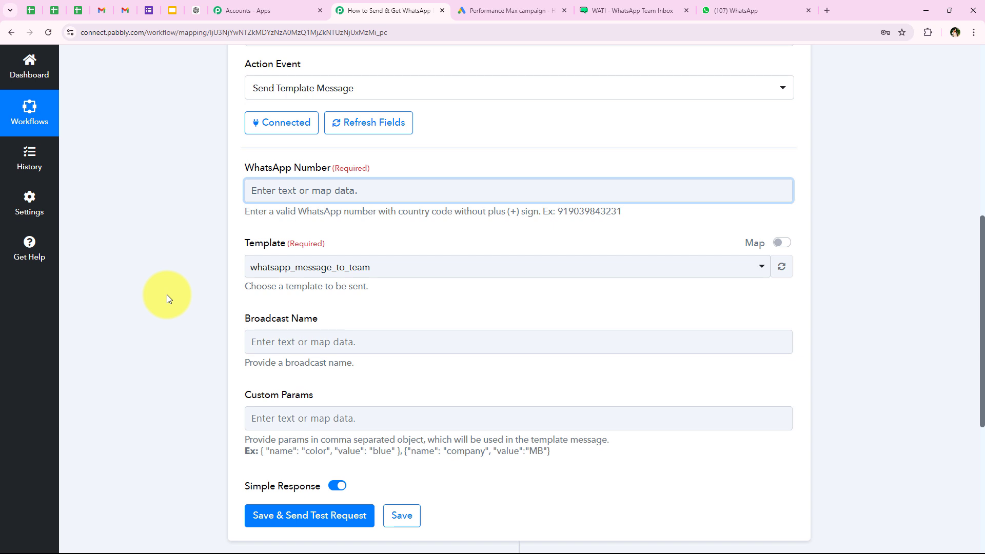
{"action": "left_click", "coordinate": [251, 191]}
{"action": "left_click", "coordinate": [259, 303]}
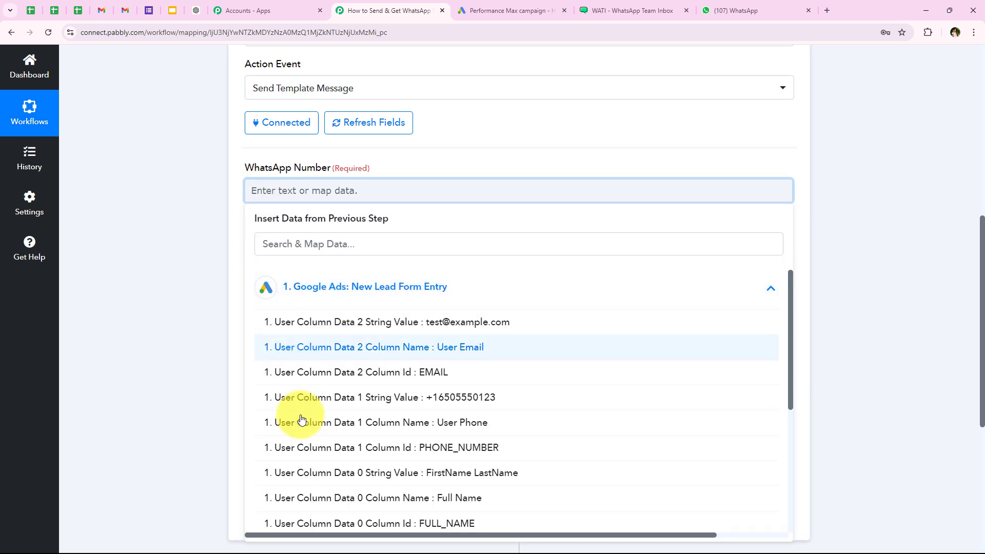
{"action": "left_click", "coordinate": [174, 356]}
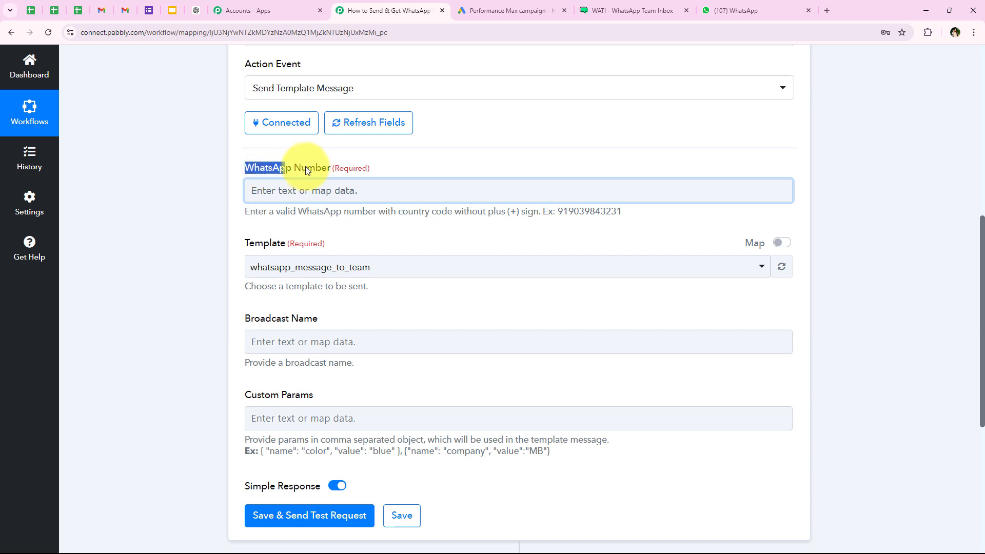
Step: Delete the test number from WhatsApp Number and map the lead's User Phone value
{"action": "left_click", "coordinate": [299, 198]}
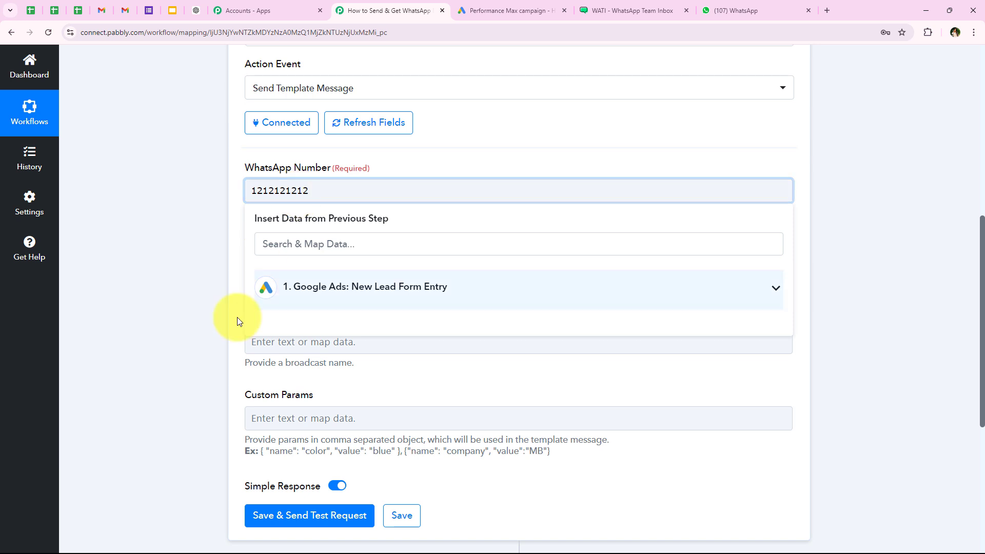
{"action": "left_click_drag", "start_coordinate": [331, 190], "coordinate": [154, 185]}
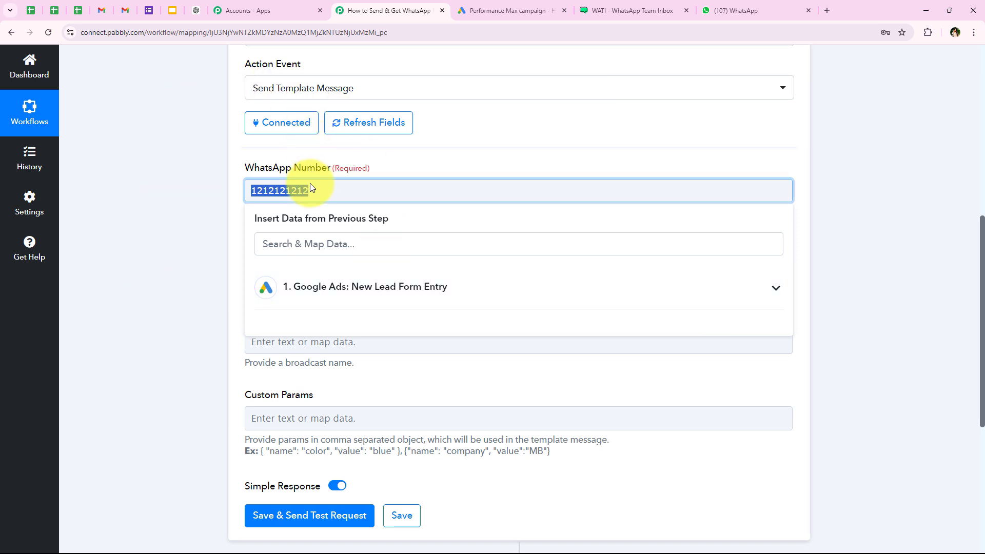
{"action": "key", "text": "BackSpace"}
{"action": "left_click", "coordinate": [374, 286]}
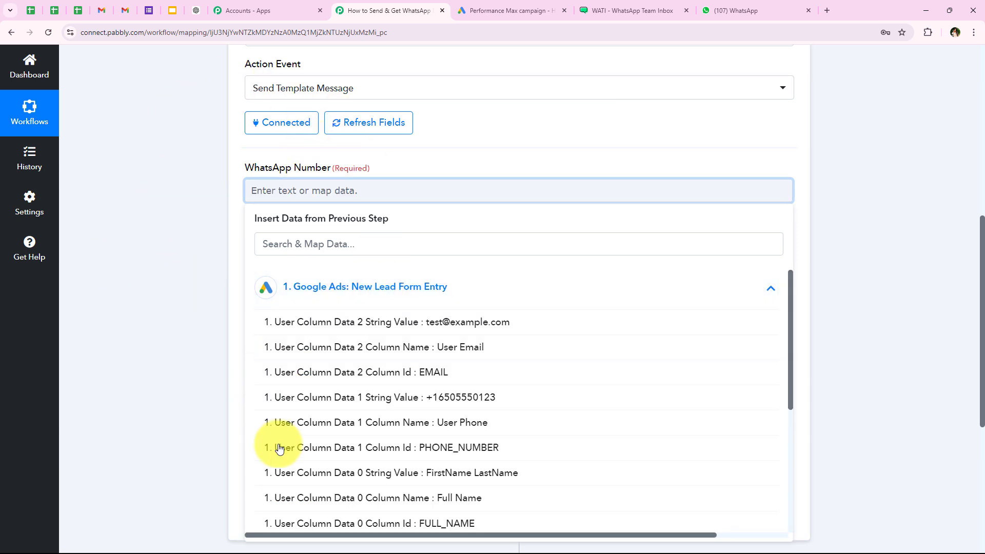
{"action": "left_click", "coordinate": [497, 399]}
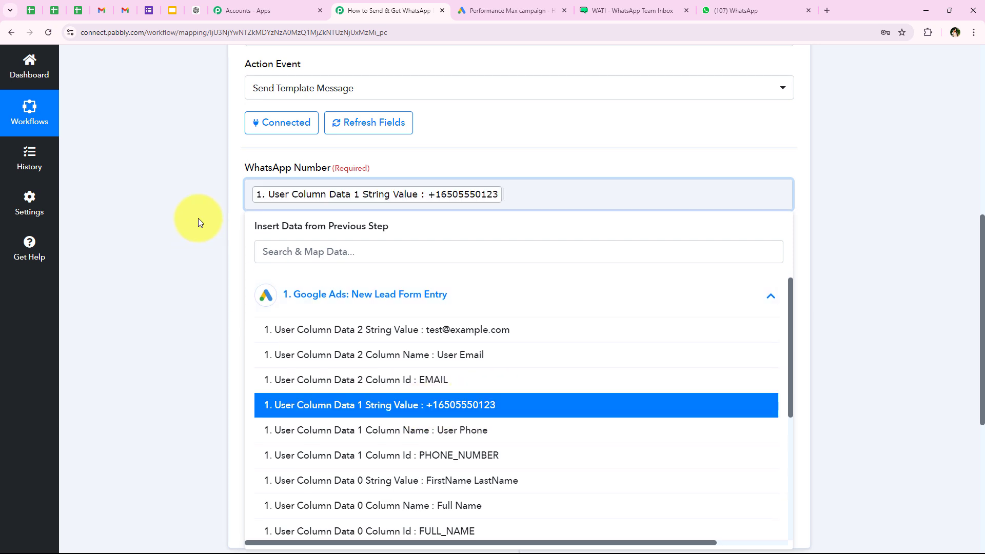
{"action": "left_click", "coordinate": [198, 217]}
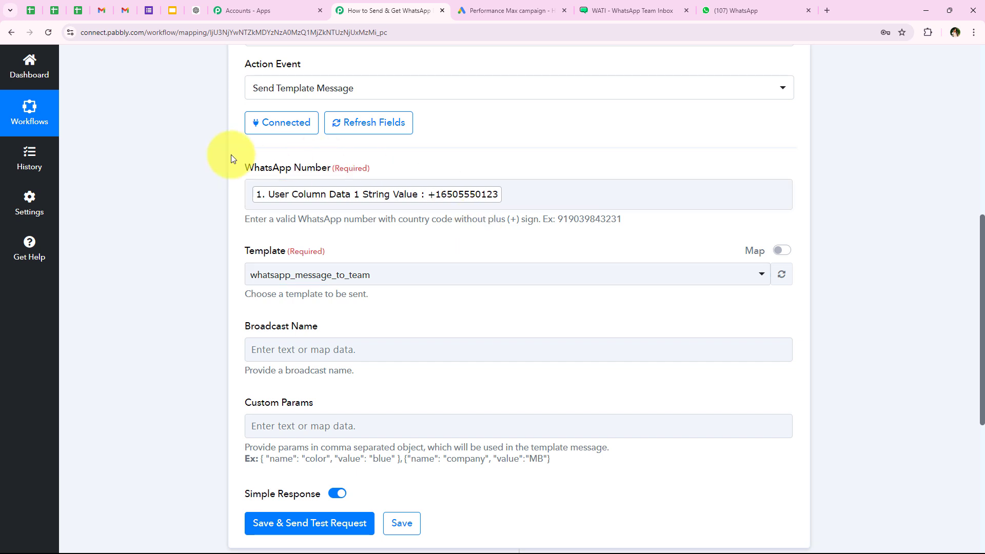
Step: Note the Template field, then bring up WATI's message templates list
{"action": "scroll", "coordinate": [131, 328], "scroll_direction": "down", "scroll_amount": 1}
{"action": "scroll", "coordinate": [166, 365], "scroll_direction": "up", "scroll_amount": 1}
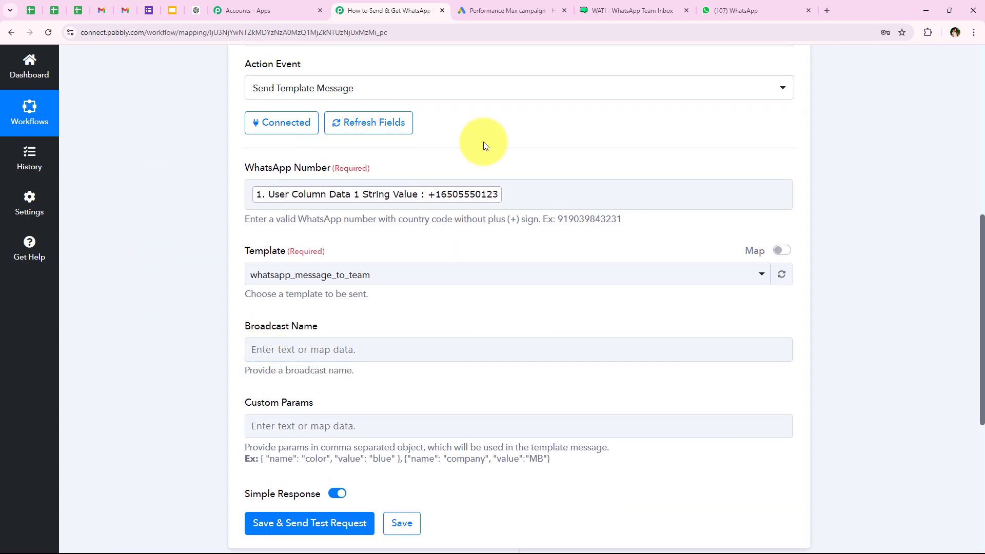
{"action": "scroll", "coordinate": [215, 295], "scroll_direction": "down", "scroll_amount": 1}
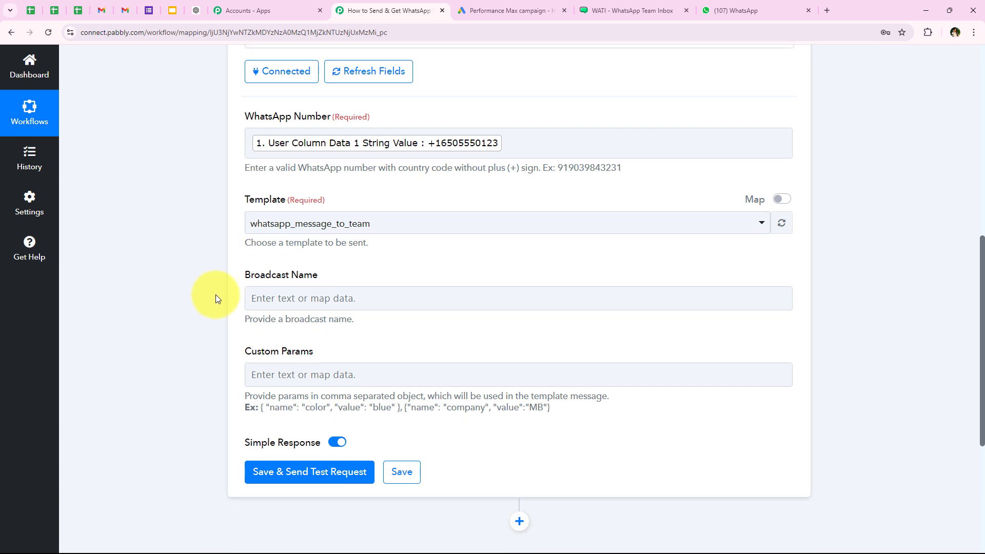
{"action": "left_click", "coordinate": [361, 383]}
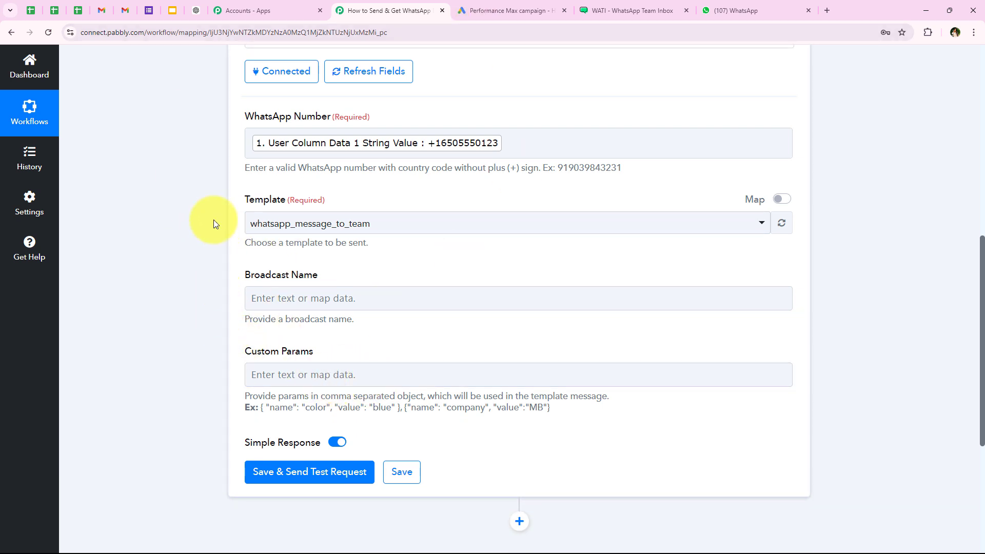
{"action": "left_click_drag", "start_coordinate": [241, 198], "coordinate": [282, 208]}
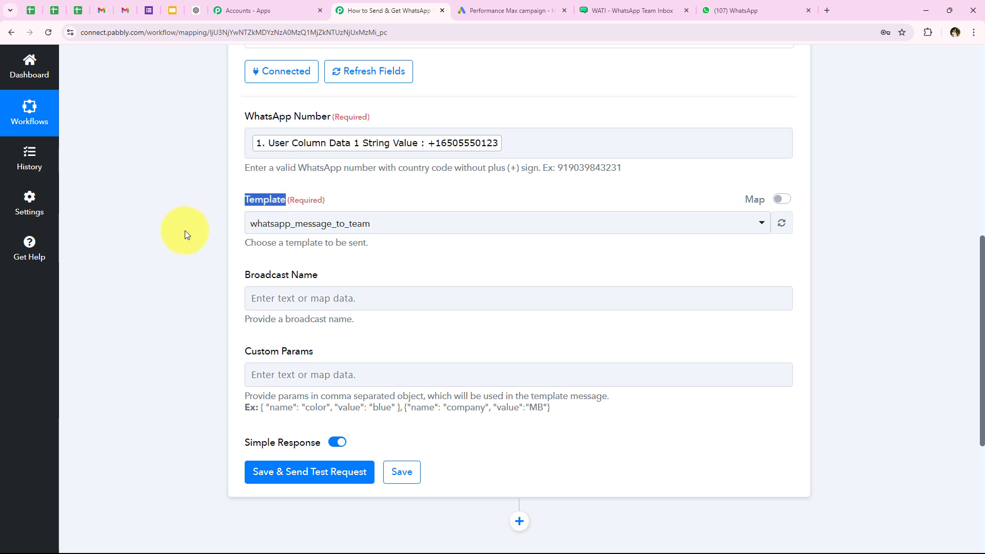
{"action": "left_click", "coordinate": [631, 10]}
{"action": "left_click", "coordinate": [127, 60]}
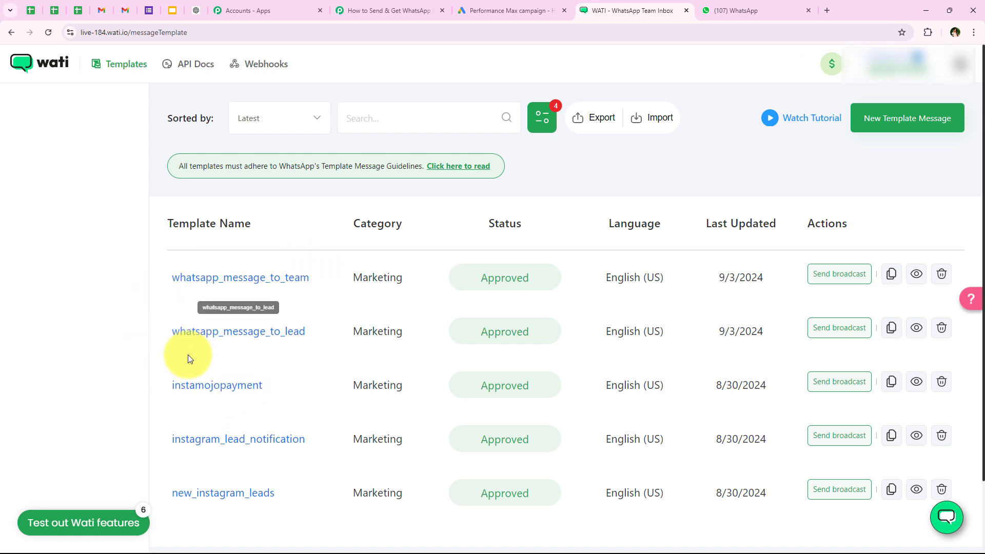
Step: Review the whatsapp_message_to_lead template body in WATI, then return to the Pabbly form
{"action": "left_click", "coordinate": [210, 337]}
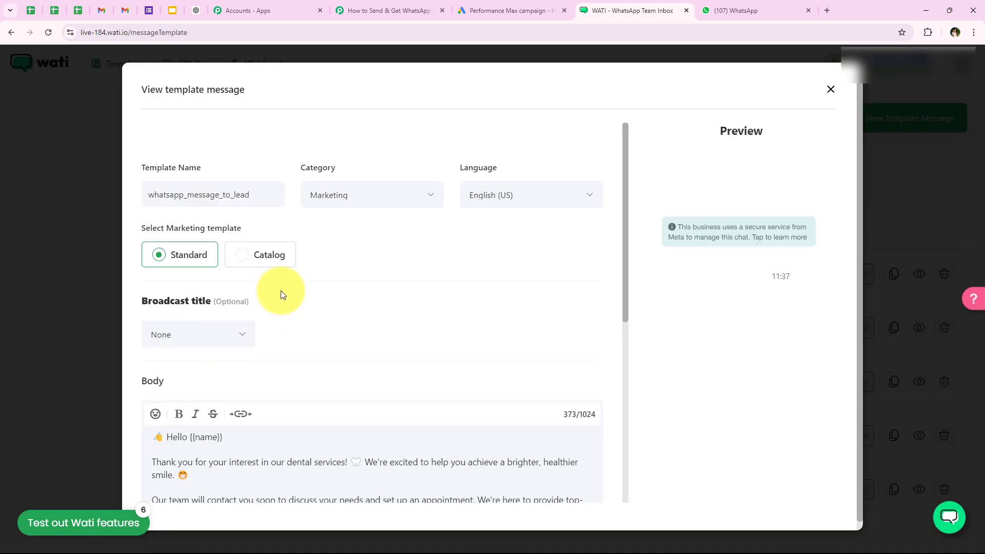
{"action": "scroll", "coordinate": [329, 296], "scroll_direction": "down", "scroll_amount": 4}
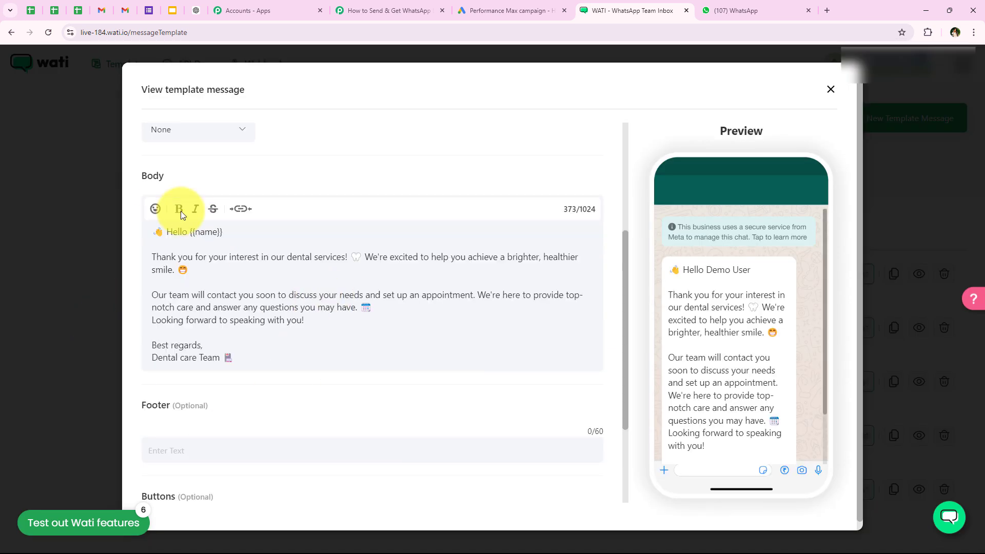
{"action": "left_click_drag", "start_coordinate": [152, 231], "coordinate": [266, 359]}
{"action": "left_click", "coordinate": [267, 359]}
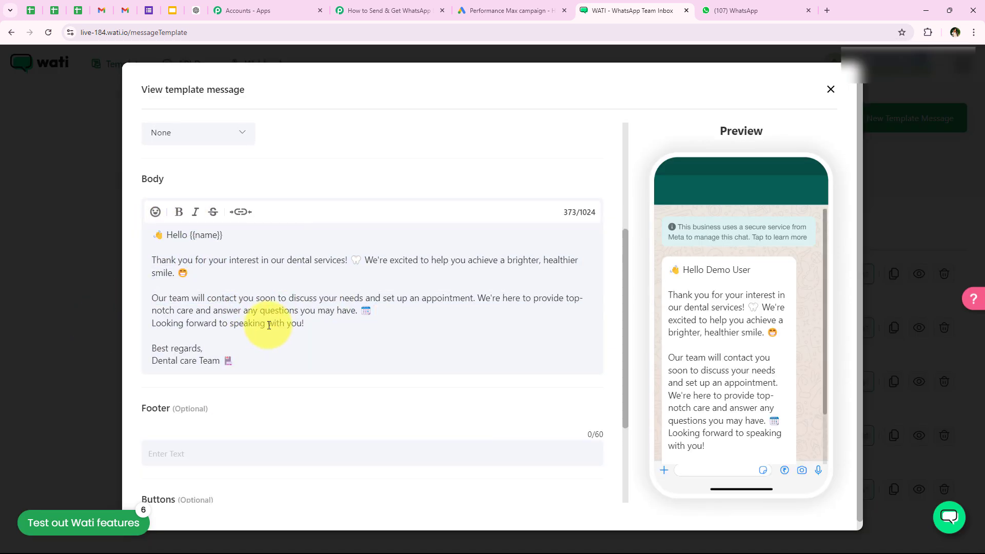
{"action": "scroll", "coordinate": [251, 350], "scroll_direction": "up", "scroll_amount": 4}
{"action": "left_click", "coordinate": [383, 9]}
{"action": "left_click", "coordinate": [306, 226]}
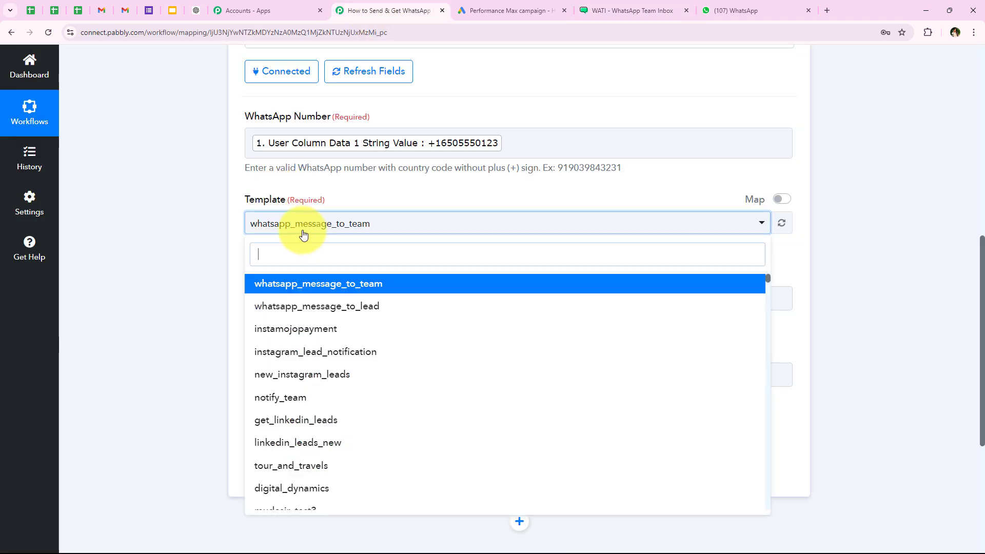
Step: Select the whatsapp_message_to_lead template and enter 'Leads' as the Broadcast Name
{"action": "left_click", "coordinate": [263, 309]}
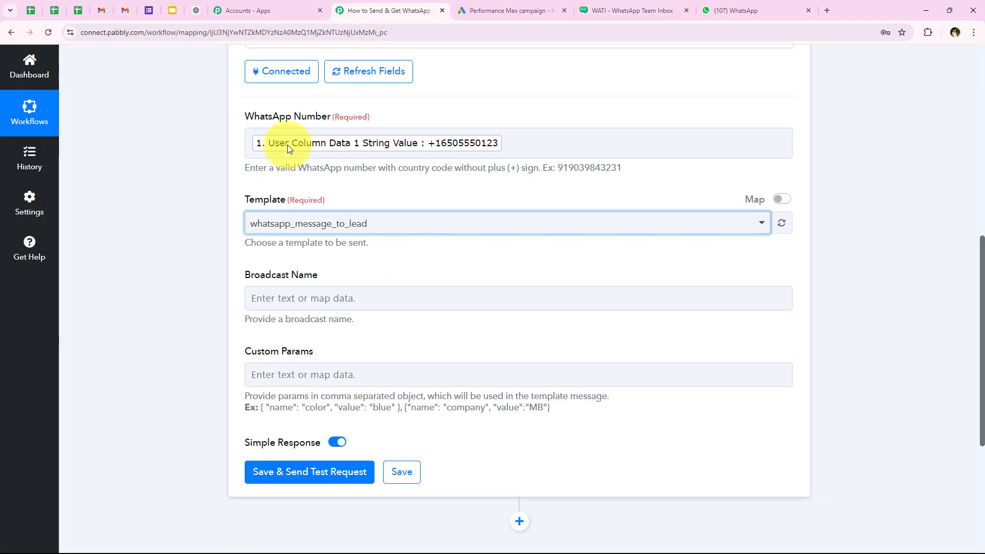
{"action": "scroll", "coordinate": [207, 325], "scroll_direction": "down", "scroll_amount": 1}
{"action": "left_click_drag", "start_coordinate": [243, 228], "coordinate": [260, 235]}
{"action": "left_click", "coordinate": [264, 244]}
{"action": "left_click", "coordinate": [276, 242]}
{"action": "left_click", "coordinate": [277, 239]}
{"action": "type", "text": "Leads"}
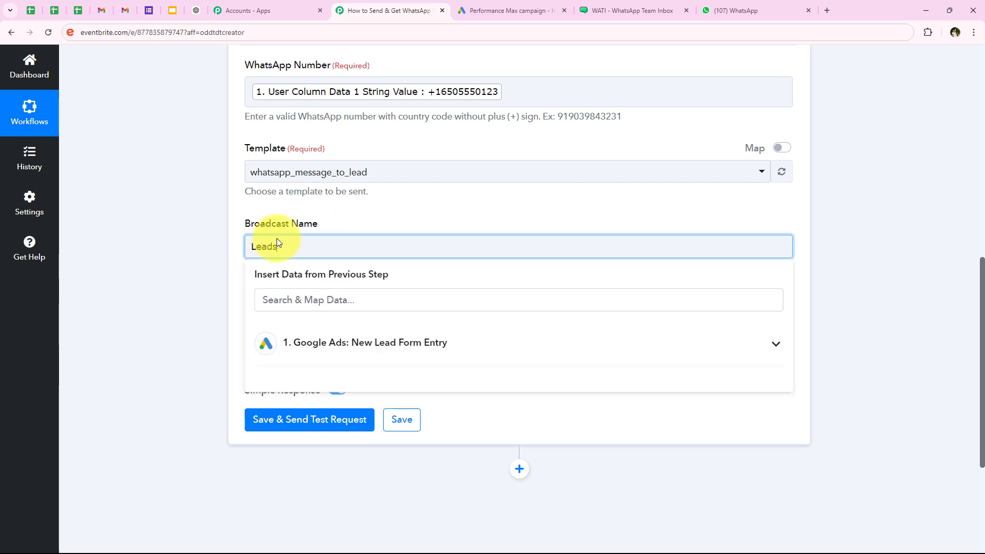
{"action": "left_click", "coordinate": [210, 300]}
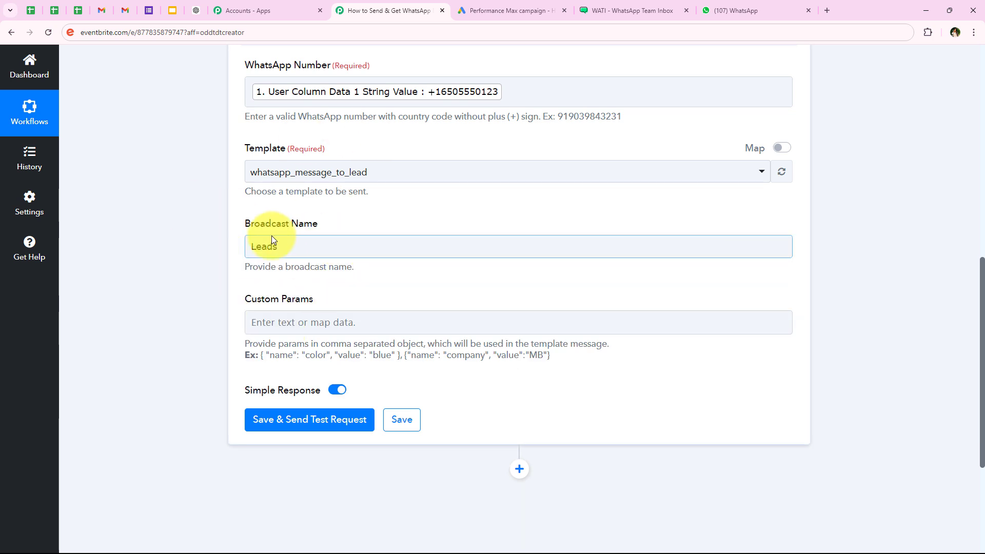
Step: Look over the Custom Params field, then switch to the WATI template view
{"action": "scroll", "coordinate": [204, 301], "scroll_direction": "down", "scroll_amount": 1}
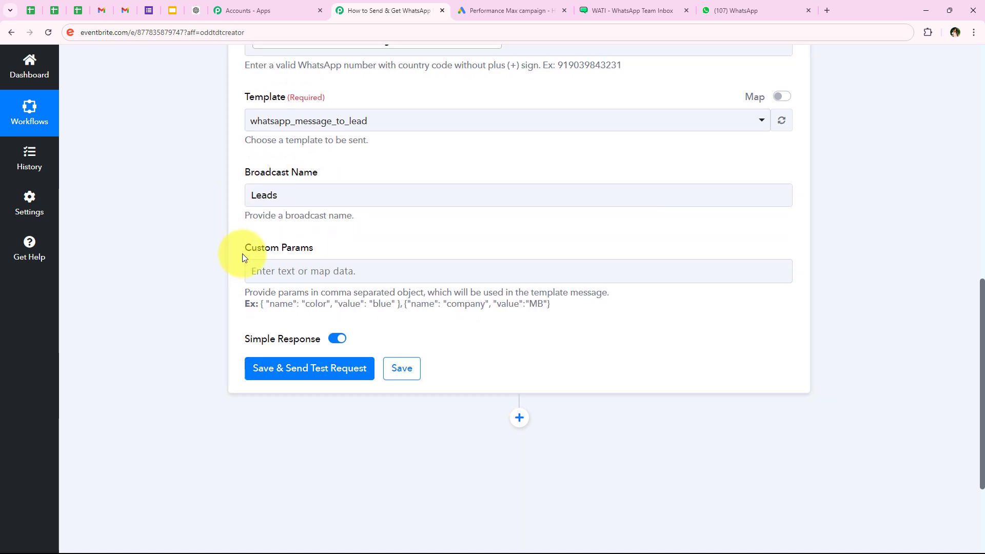
{"action": "left_click_drag", "start_coordinate": [314, 249], "coordinate": [164, 255]}
{"action": "left_click", "coordinate": [164, 256]}
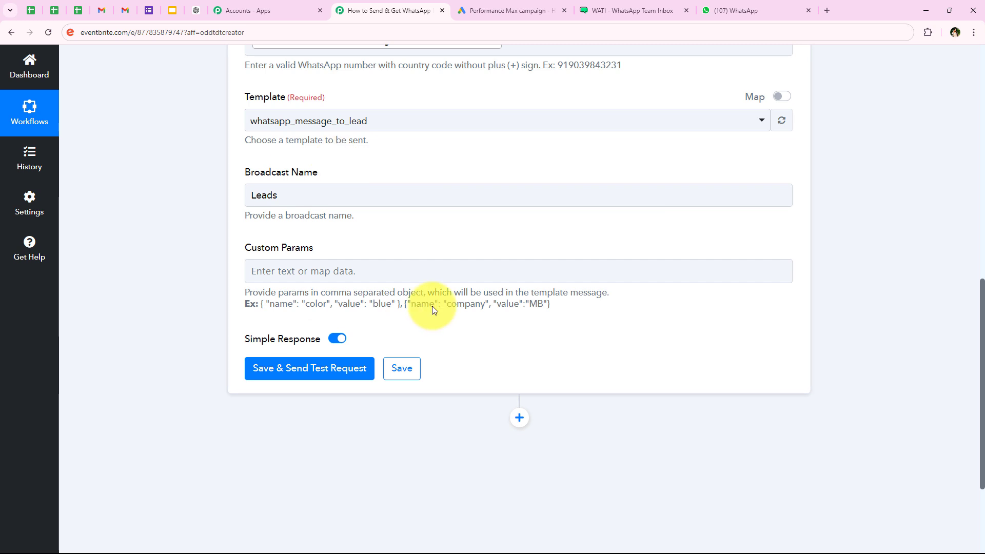
{"action": "left_click_drag", "start_coordinate": [247, 253], "coordinate": [191, 274]}
{"action": "left_click", "coordinate": [191, 271]}
{"action": "left_click", "coordinate": [650, 4]}
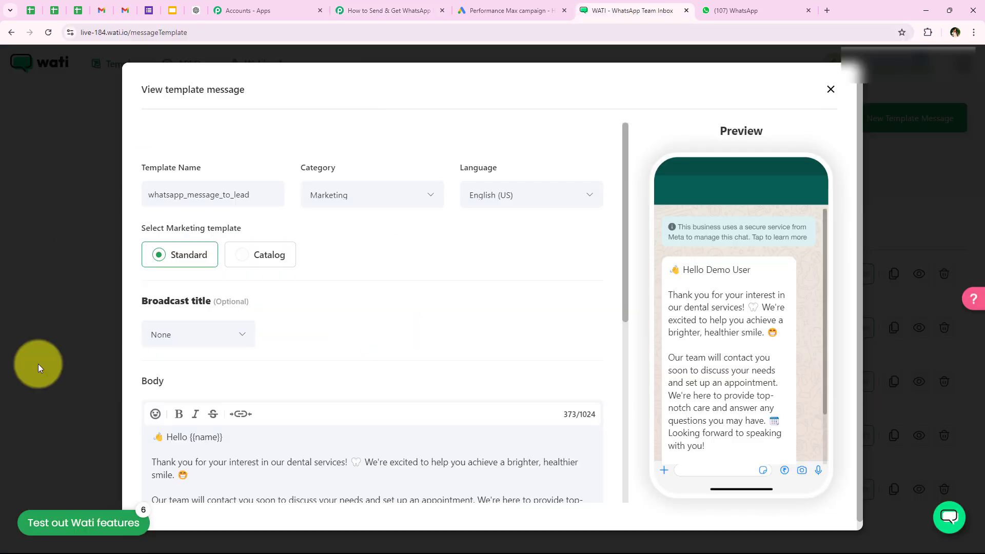
Step: Check the {{name}} variable in the WATI template body, then return to Pabbly
{"action": "scroll", "coordinate": [217, 373], "scroll_direction": "down", "scroll_amount": 4}
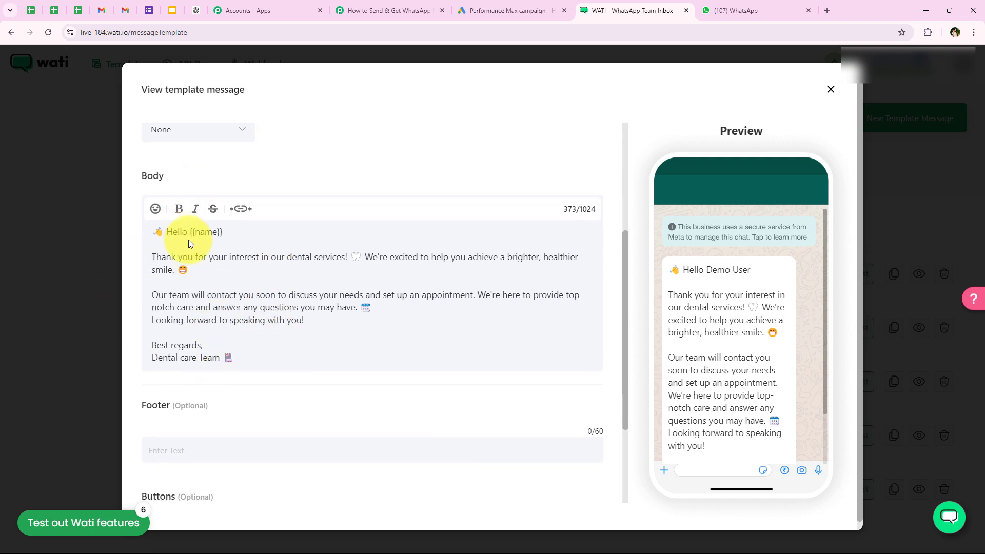
{"action": "left_click_drag", "start_coordinate": [191, 234], "coordinate": [218, 234]}
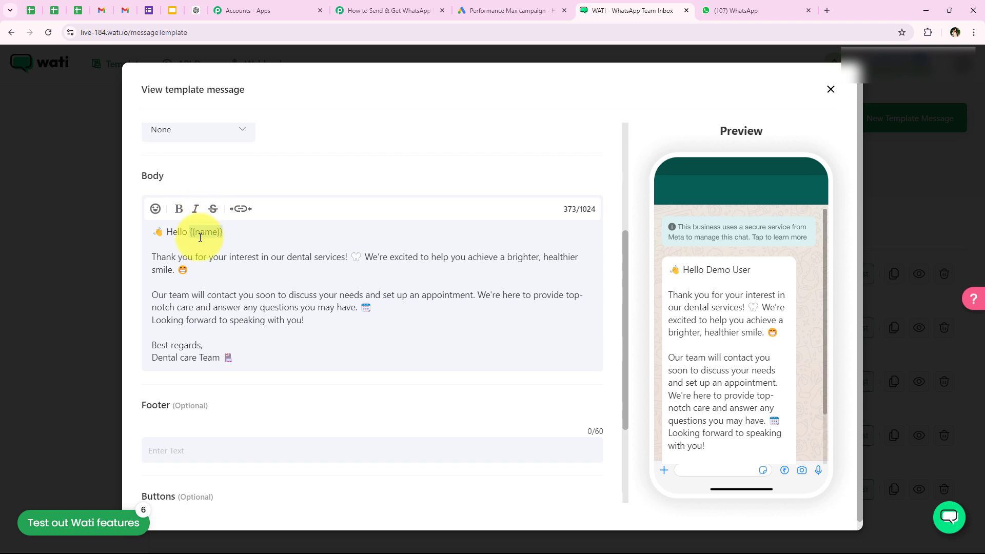
{"action": "left_click", "coordinate": [437, 369]}
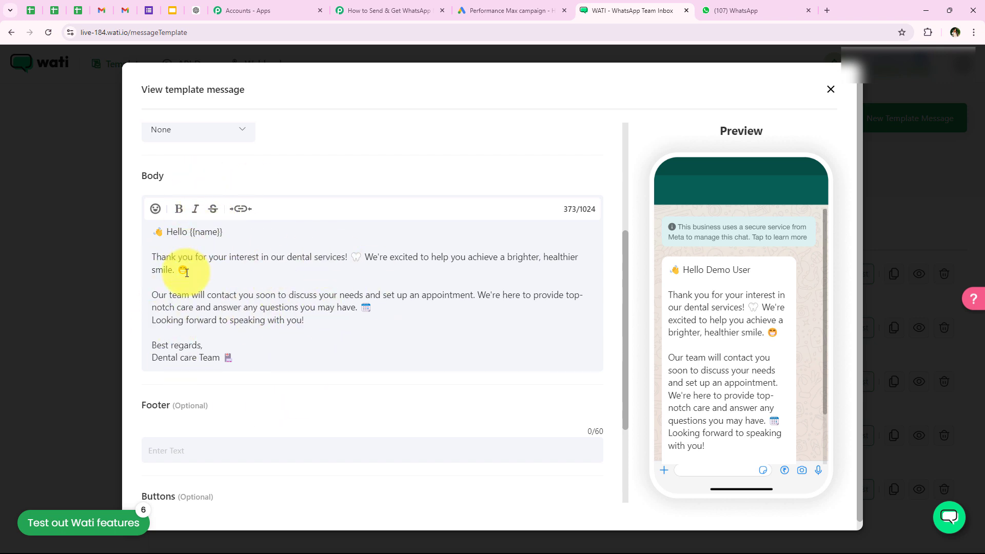
{"action": "double_click", "coordinate": [191, 232]}
{"action": "left_click", "coordinate": [277, 241]}
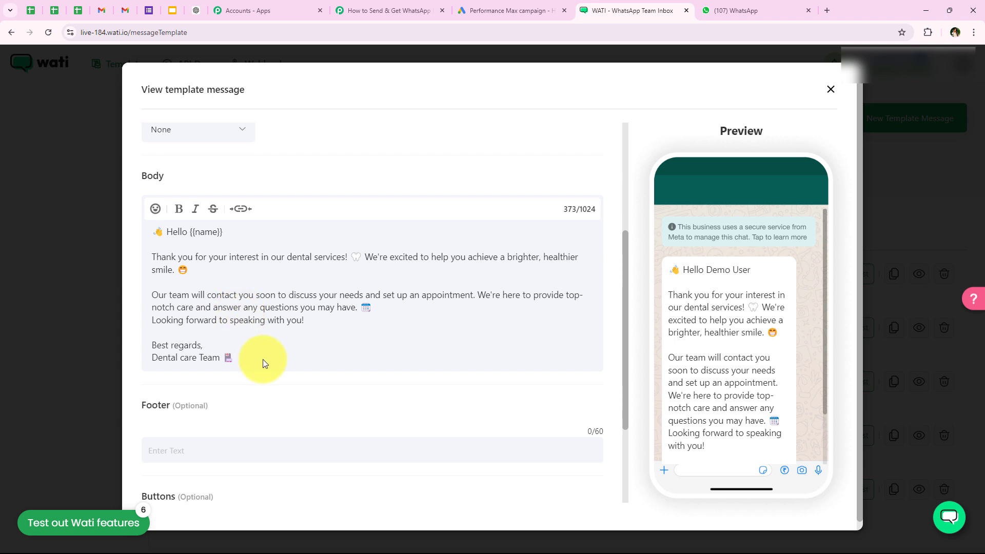
{"action": "scroll", "coordinate": [319, 344], "scroll_direction": "down", "scroll_amount": 2}
{"action": "scroll", "coordinate": [322, 343], "scroll_direction": "up", "scroll_amount": 2}
{"action": "left_click", "coordinate": [391, 7]}
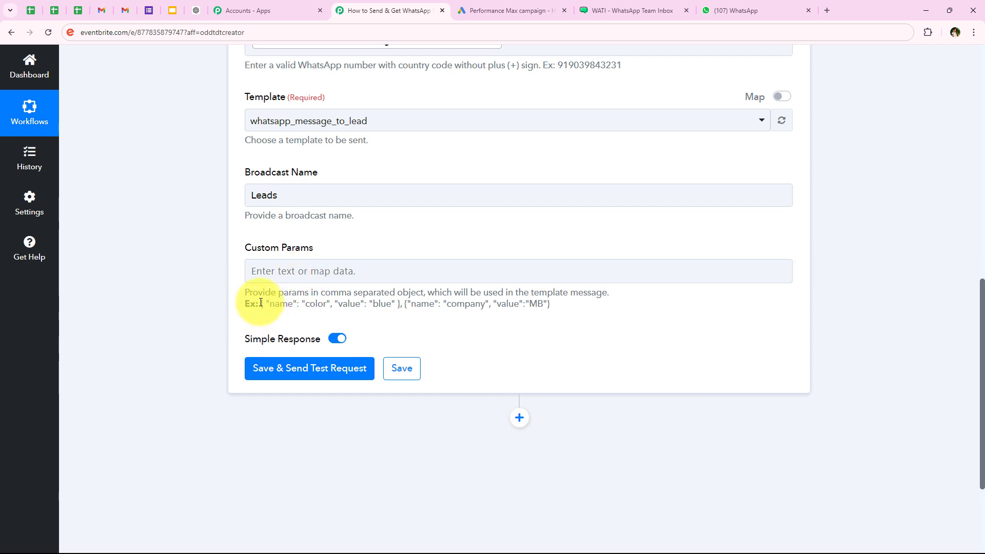
Step: Read the Custom Params help text and its example parameter object
{"action": "left_click_drag", "start_coordinate": [243, 292], "coordinate": [630, 319]}
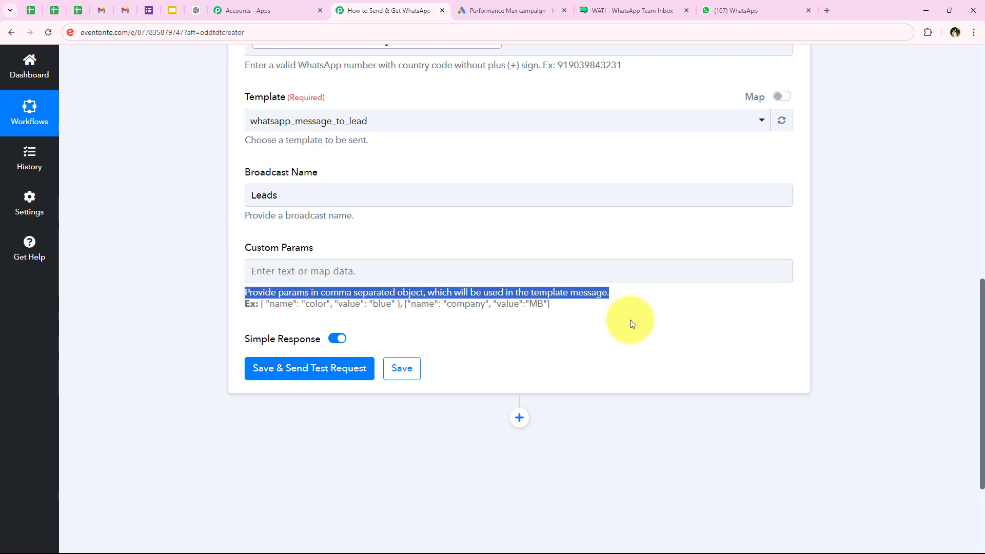
{"action": "left_click_drag", "start_coordinate": [261, 304], "coordinate": [386, 306]}
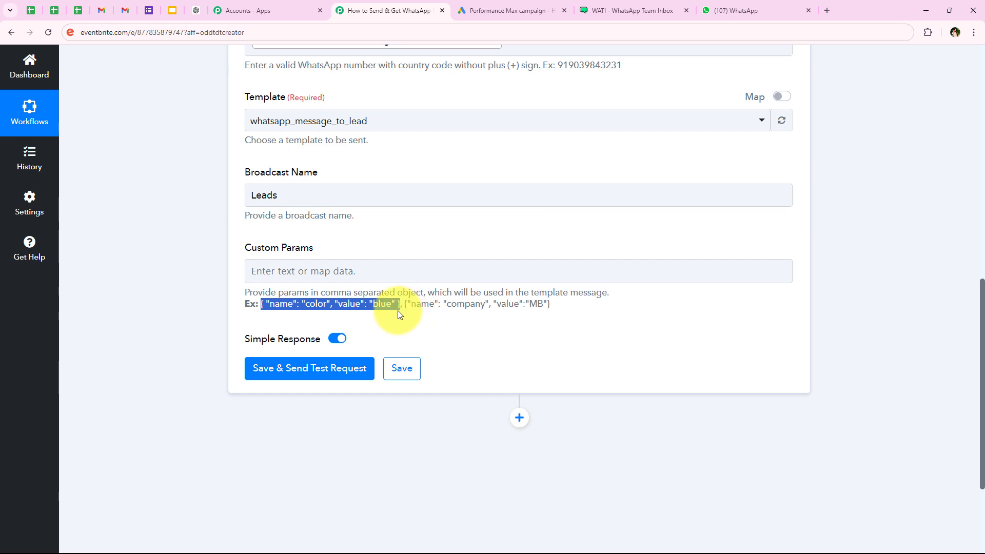
{"action": "left_click", "coordinate": [389, 276]}
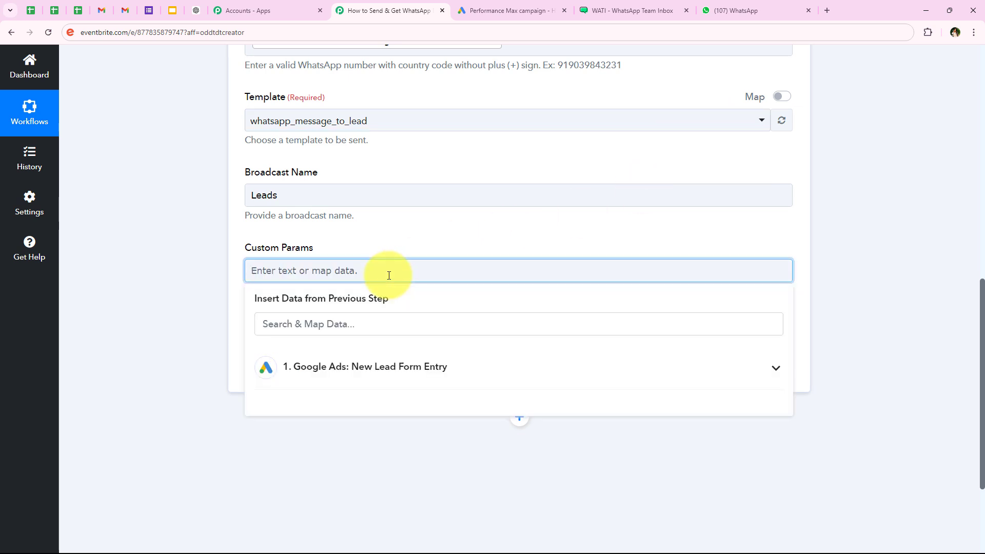
{"action": "left_click", "coordinate": [66, 232]}
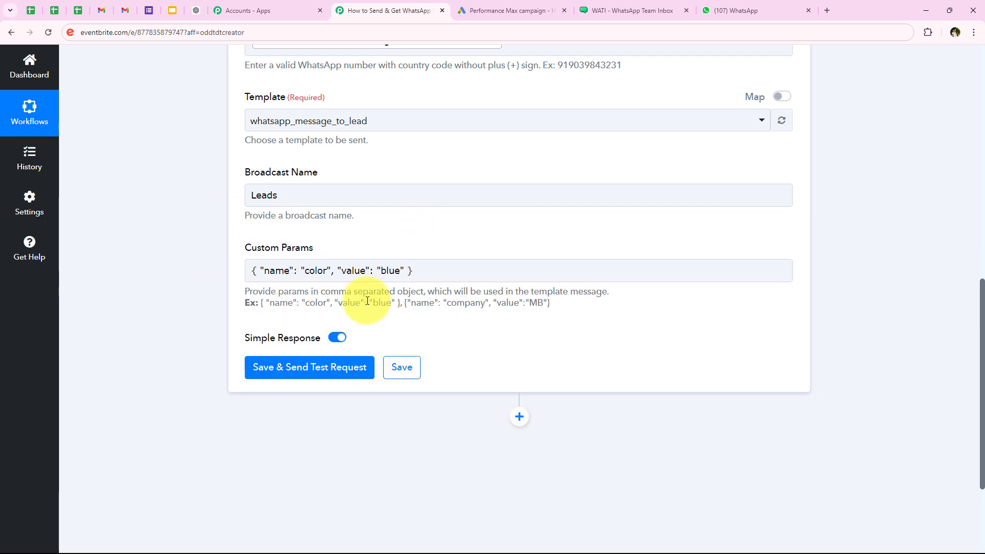
{"action": "left_click", "coordinate": [311, 268]}
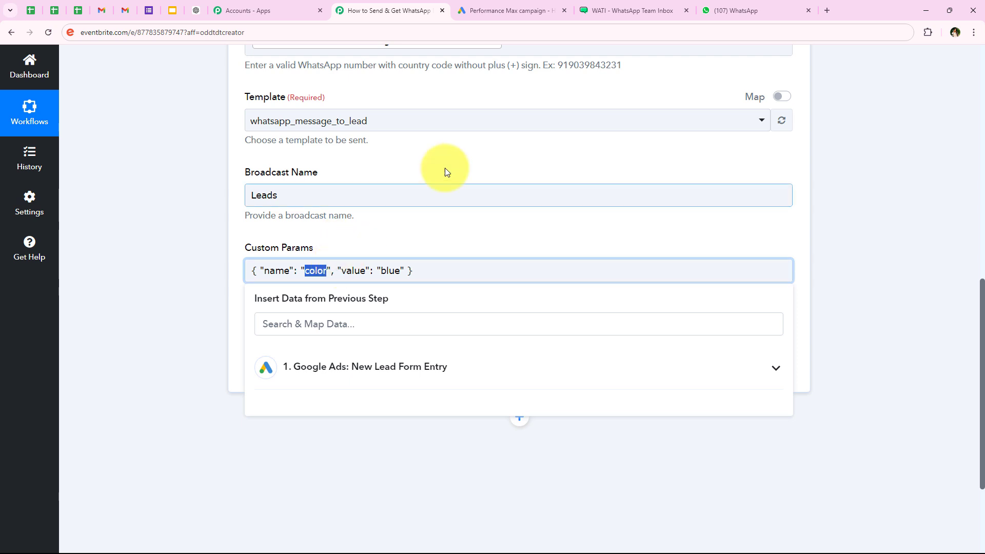
{"action": "left_click", "coordinate": [631, 10]}
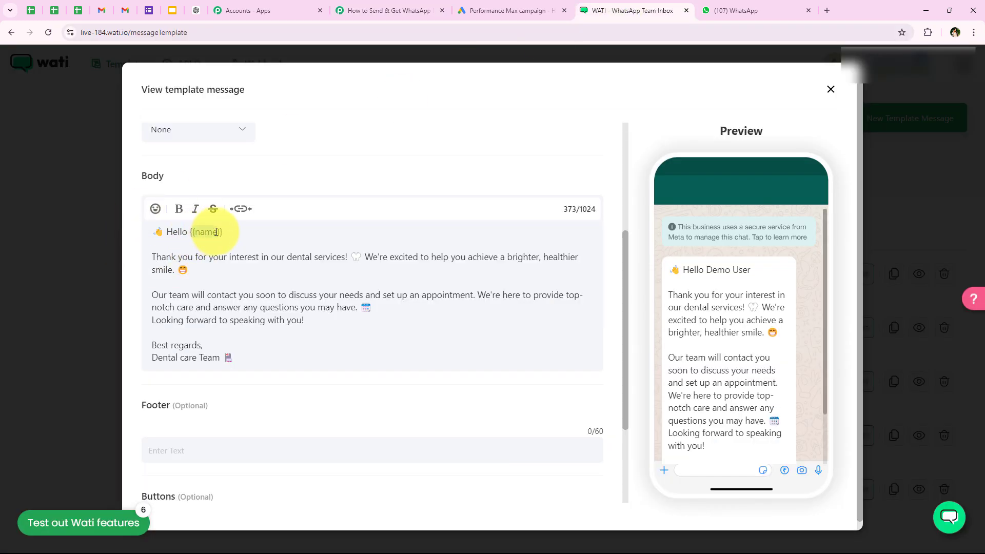
{"action": "left_click", "coordinate": [385, 10]}
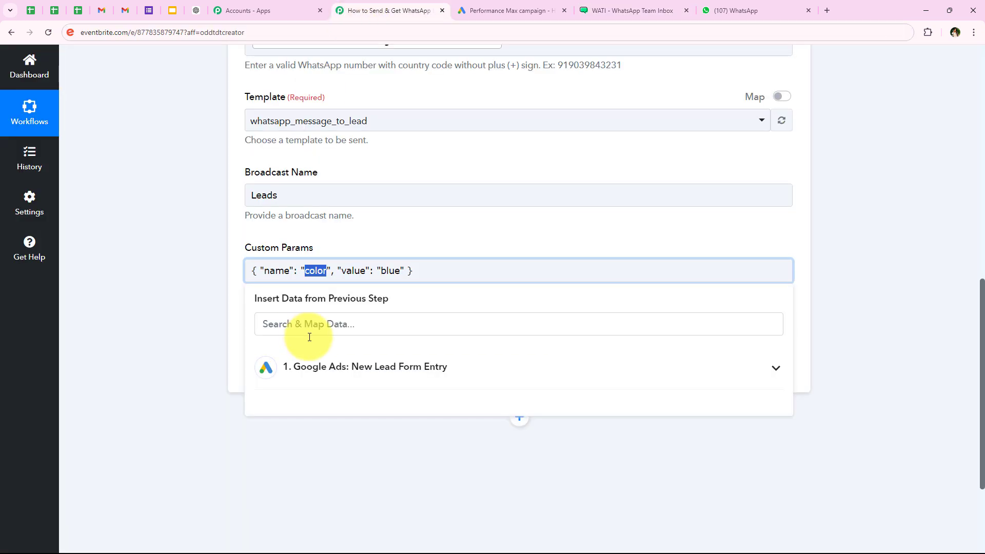
Step: Replace 'color' with 'name' and map 'blue' to the lead's FirstName LastName field
{"action": "type", "text": "name"}
{"action": "left_click", "coordinate": [314, 219]}
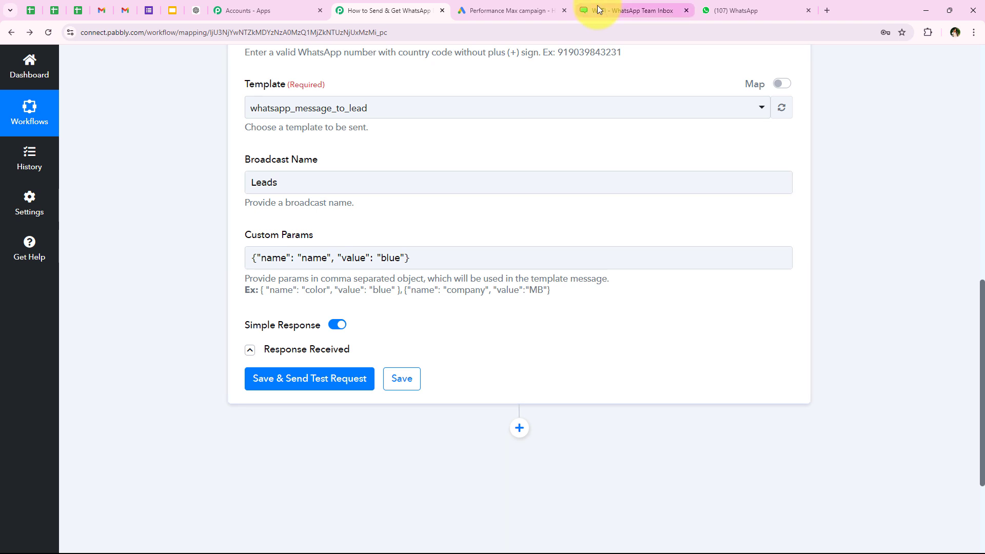
{"action": "left_click_drag", "start_coordinate": [380, 259], "coordinate": [400, 260]}
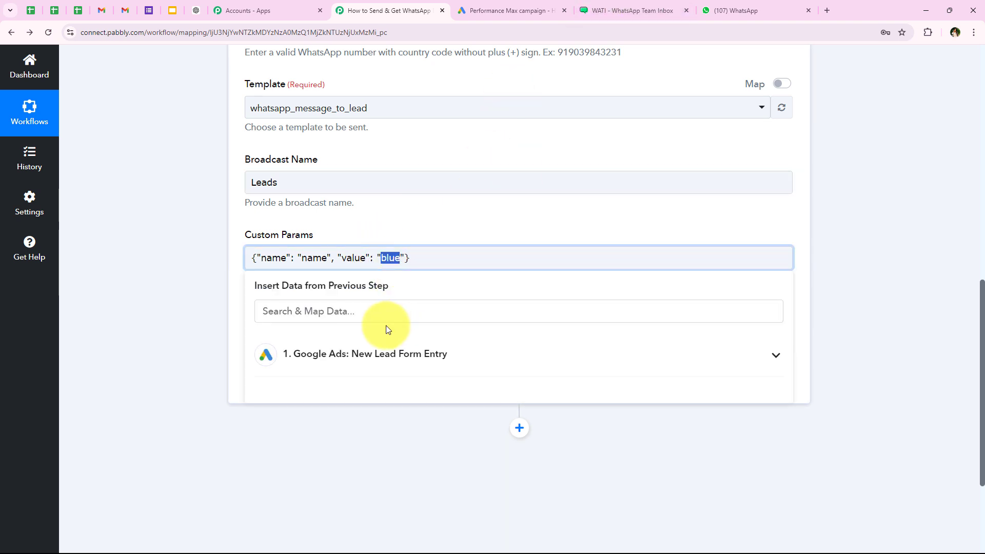
{"action": "left_click", "coordinate": [372, 309]}
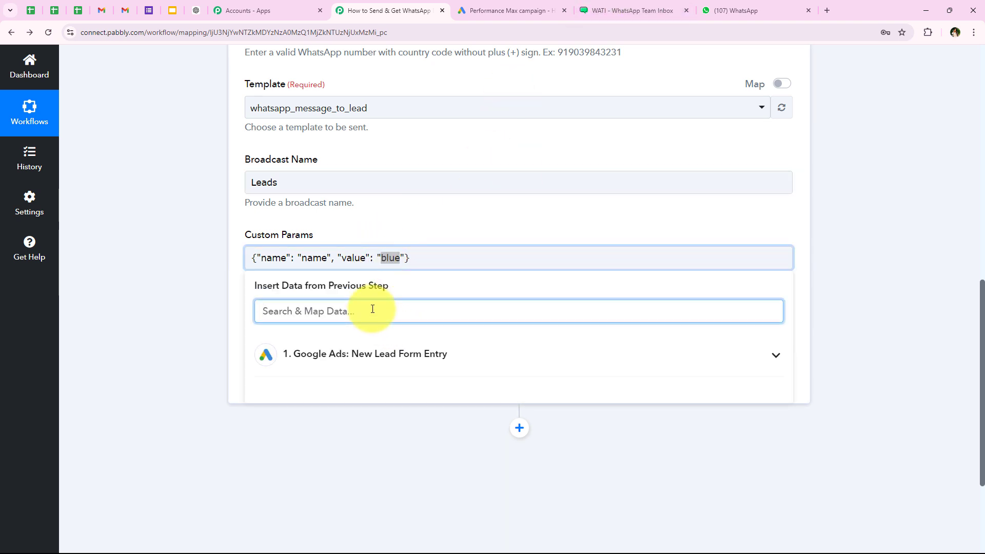
{"action": "type", "text": "nam"}
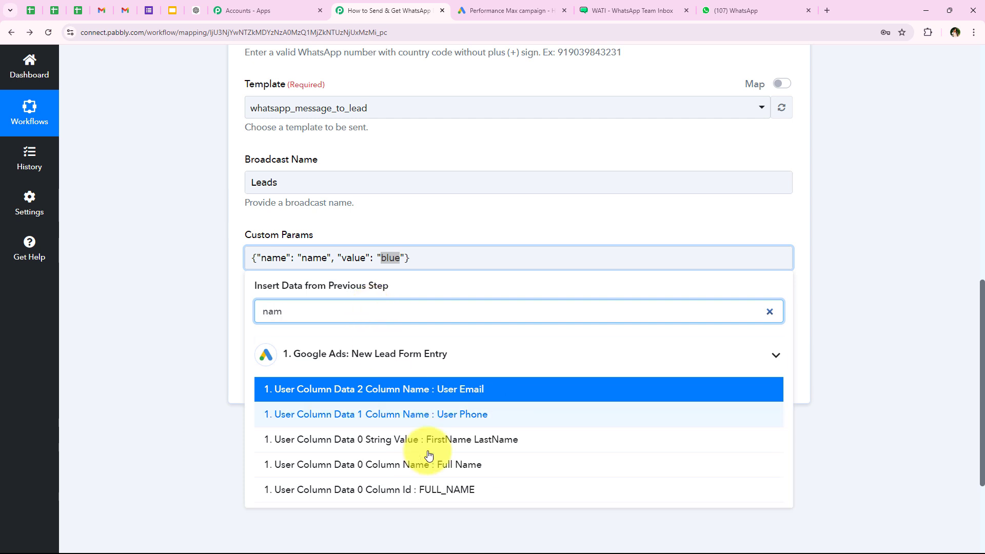
{"action": "left_click", "coordinate": [431, 445]}
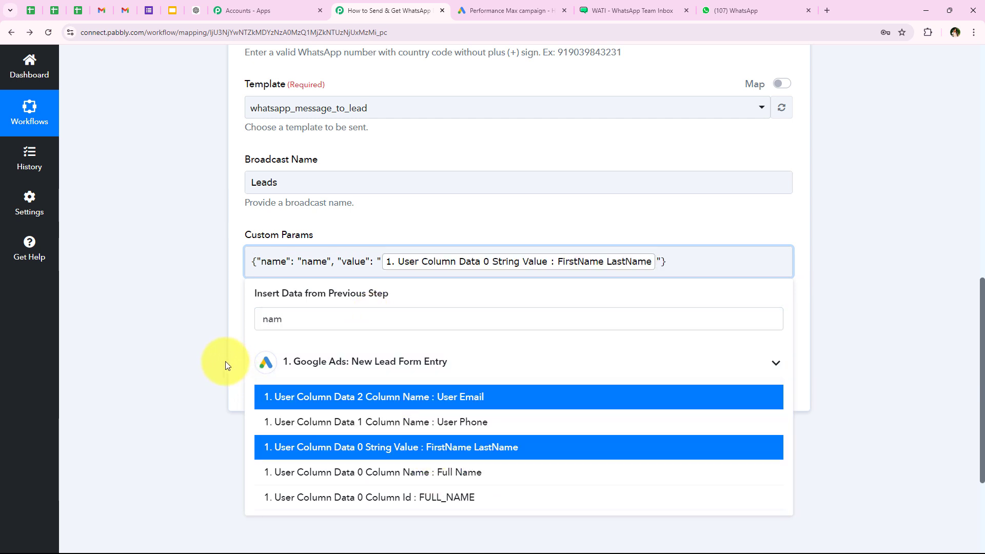
{"action": "left_click", "coordinate": [229, 363]}
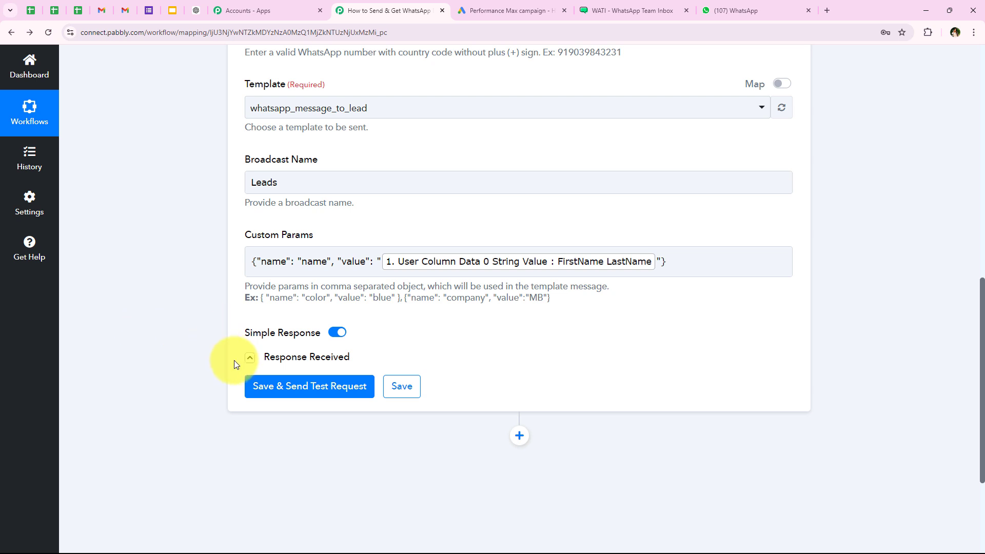
{"action": "left_click", "coordinate": [302, 271]}
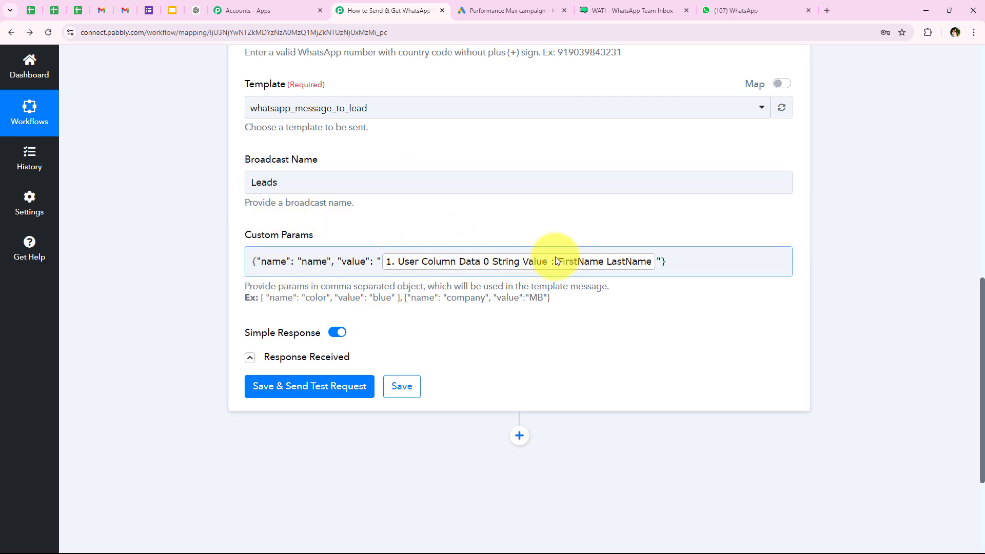
{"action": "left_click", "coordinate": [143, 266]}
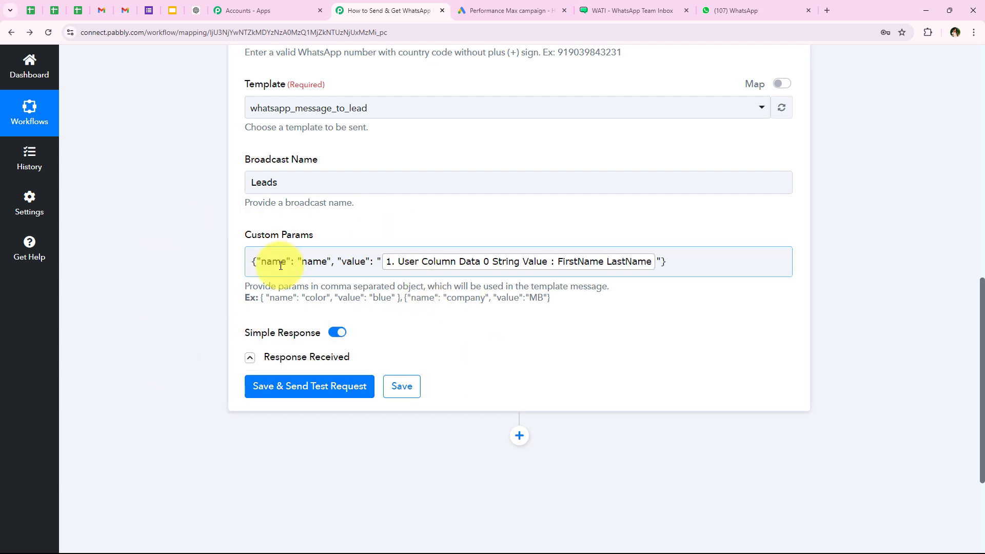
{"action": "left_click", "coordinate": [590, 10]}
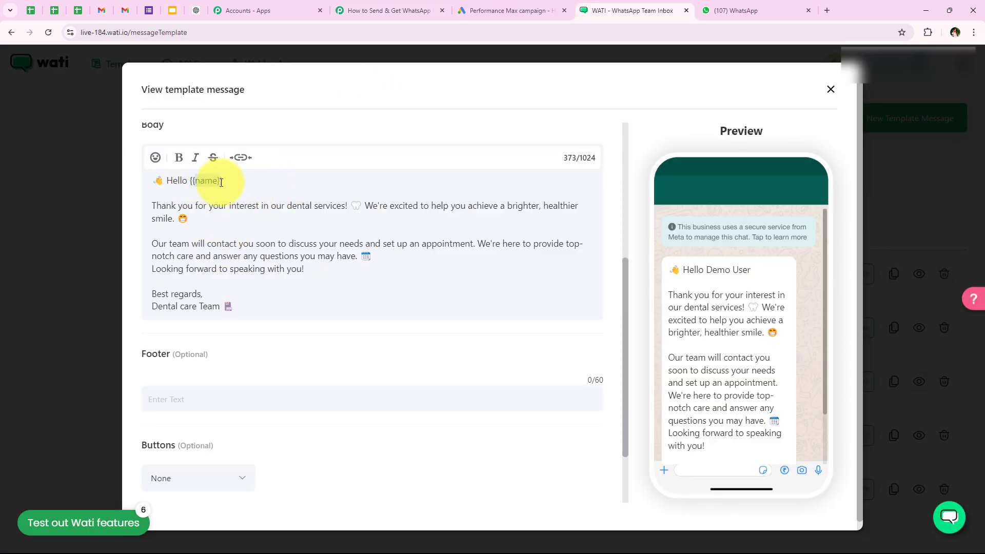
{"action": "scroll", "coordinate": [234, 290], "scroll_direction": "up", "scroll_amount": 1}
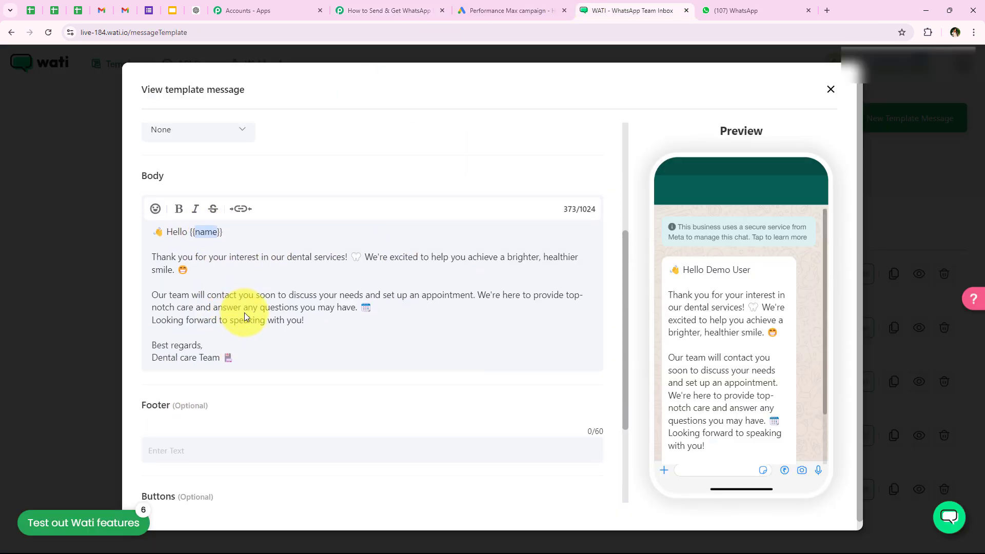
{"action": "left_click", "coordinate": [347, 316]}
{"action": "scroll", "coordinate": [291, 275], "scroll_direction": "down", "scroll_amount": 3}
{"action": "scroll", "coordinate": [285, 293], "scroll_direction": "up", "scroll_amount": 2}
{"action": "left_click", "coordinate": [365, 9]}
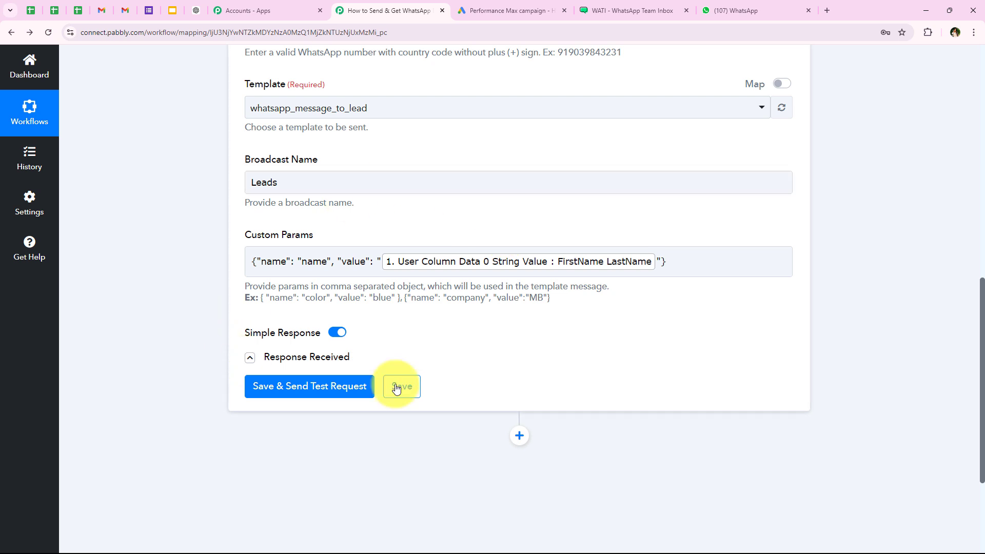
{"action": "left_click", "coordinate": [536, 11]}
Step: Remove the mapped sample phone number chip from WhatsApp Number
{"action": "left_click", "coordinate": [616, 10]}
{"action": "left_click", "coordinate": [390, 11]}
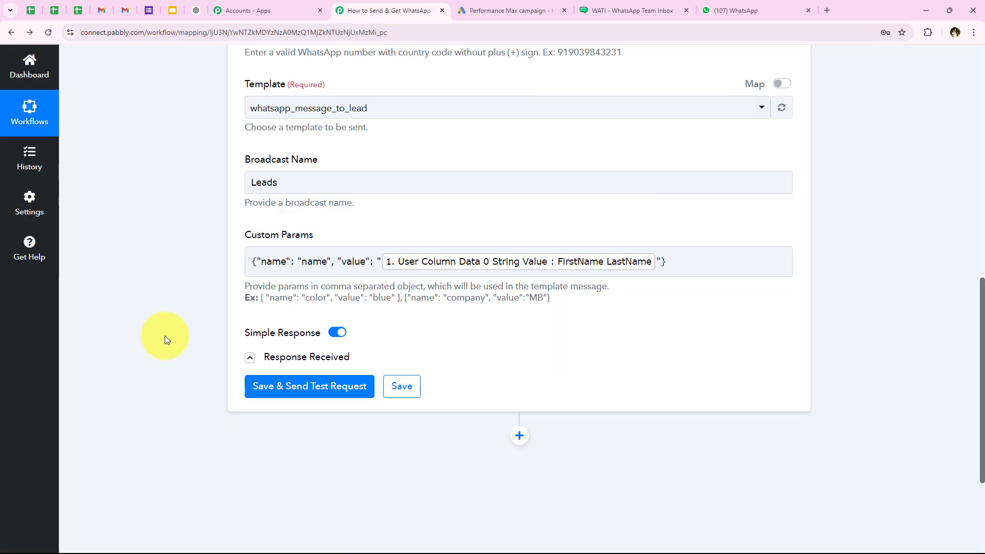
{"action": "scroll", "coordinate": [118, 339], "scroll_direction": "down", "scroll_amount": 1}
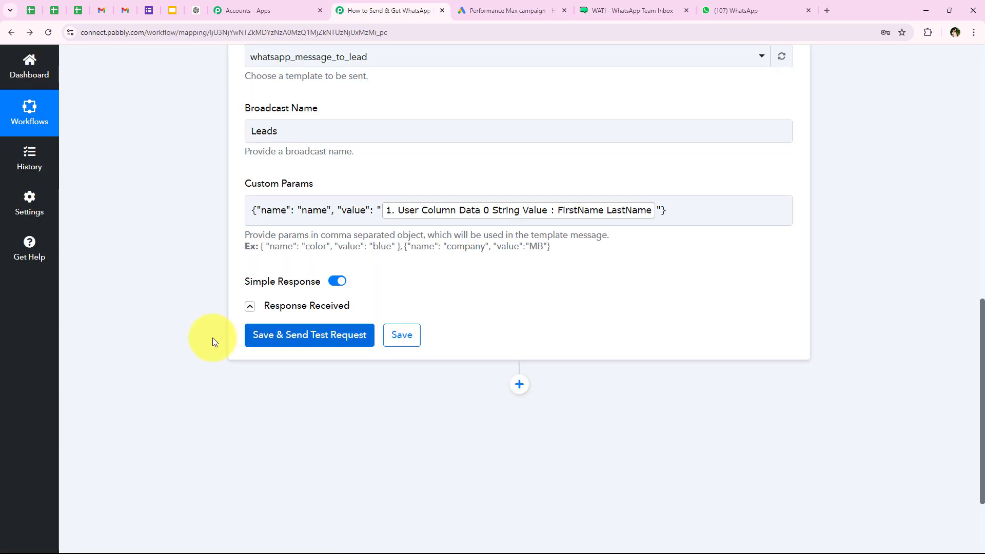
{"action": "scroll", "coordinate": [208, 336], "scroll_direction": "up", "scroll_amount": 2}
{"action": "left_click", "coordinate": [518, 77]}
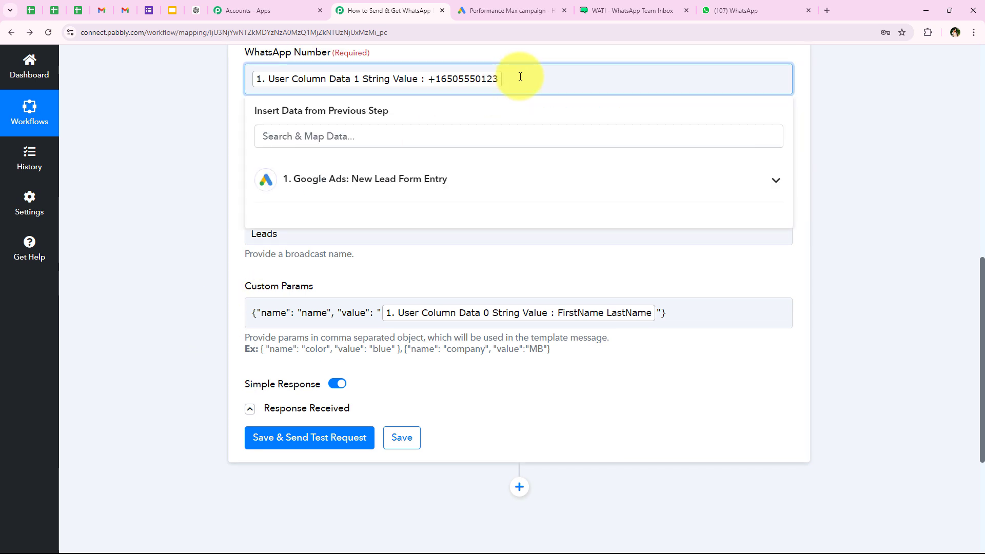
{"action": "key", "text": "BackSpace"}
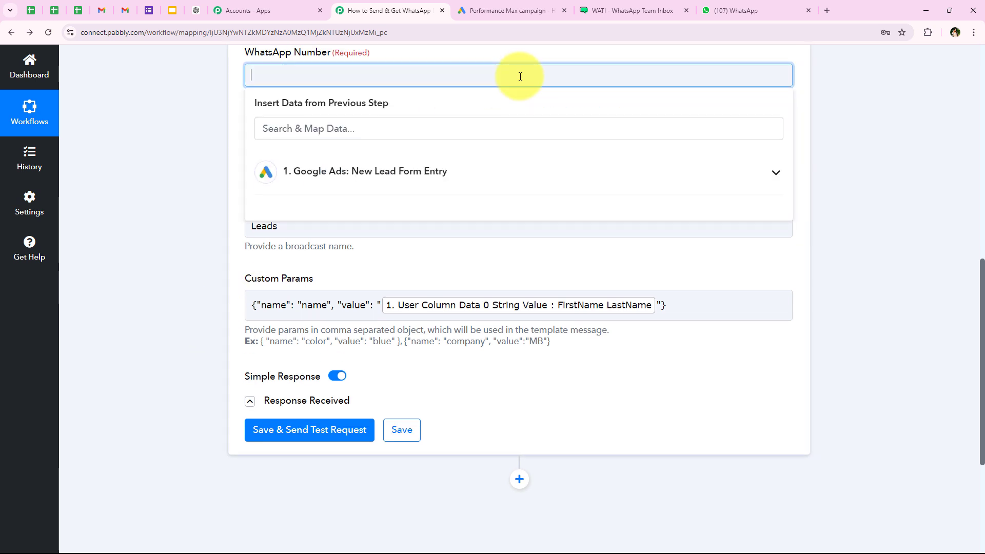
{"action": "scroll", "coordinate": [519, 78], "scroll_direction": "down", "scroll_amount": 2}
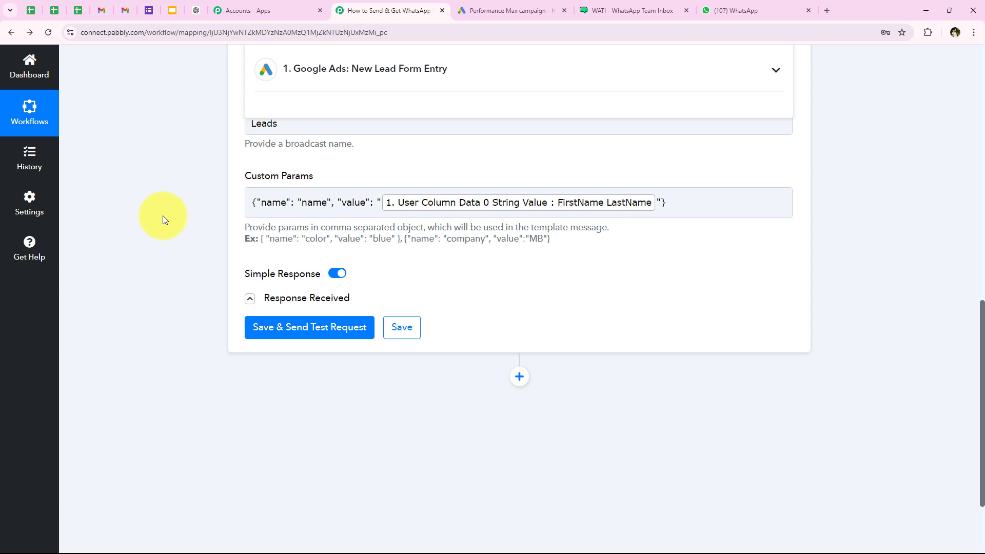
{"action": "left_click", "coordinate": [157, 241]}
Step: Save and test the WATI step, checking the returned template name and Result 1
{"action": "scroll", "coordinate": [163, 321], "scroll_direction": "down", "scroll_amount": 2}
{"action": "left_click", "coordinate": [269, 257]}
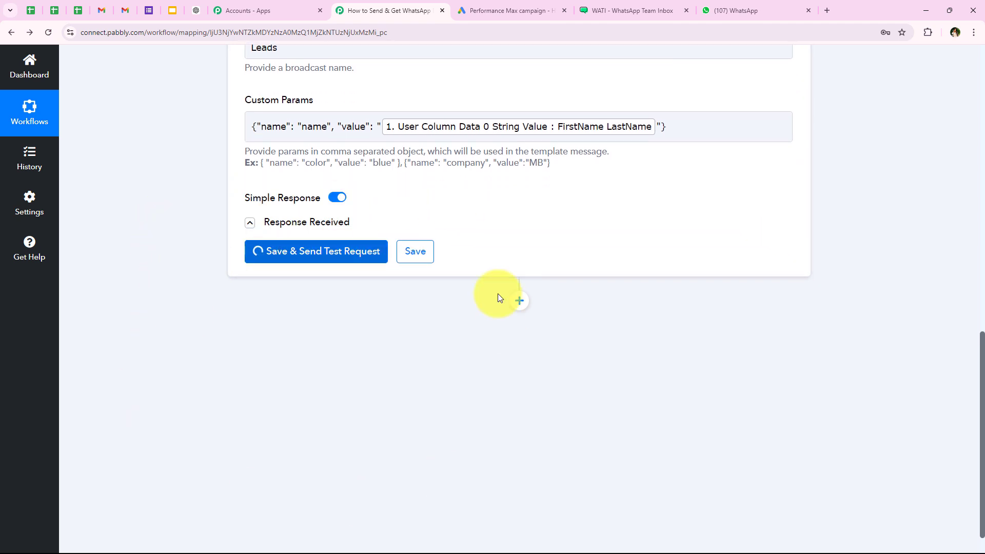
{"action": "scroll", "coordinate": [318, 281], "scroll_direction": "down", "scroll_amount": 1}
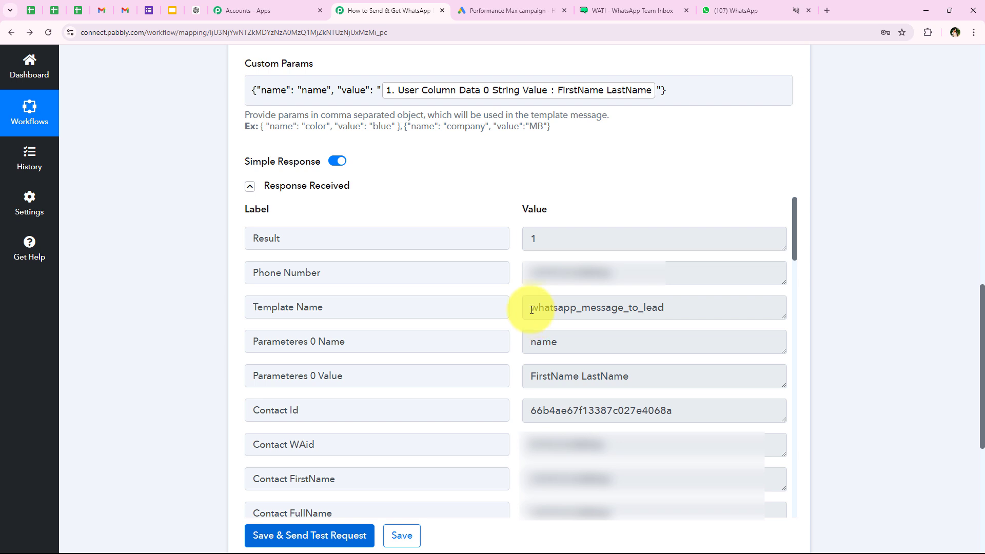
{"action": "left_click_drag", "start_coordinate": [530, 310], "coordinate": [677, 306]}
{"action": "left_click", "coordinate": [251, 306]}
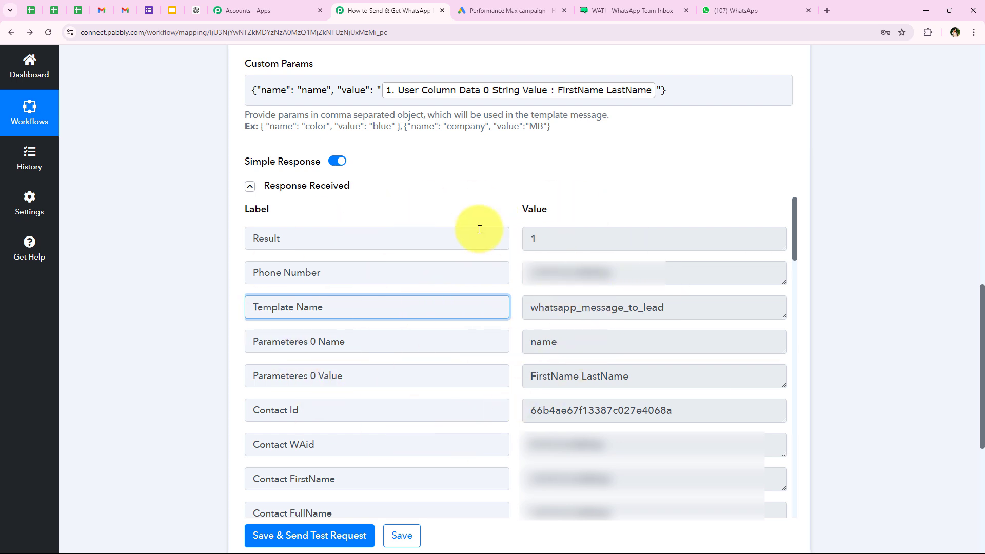
{"action": "left_click", "coordinate": [713, 13]}
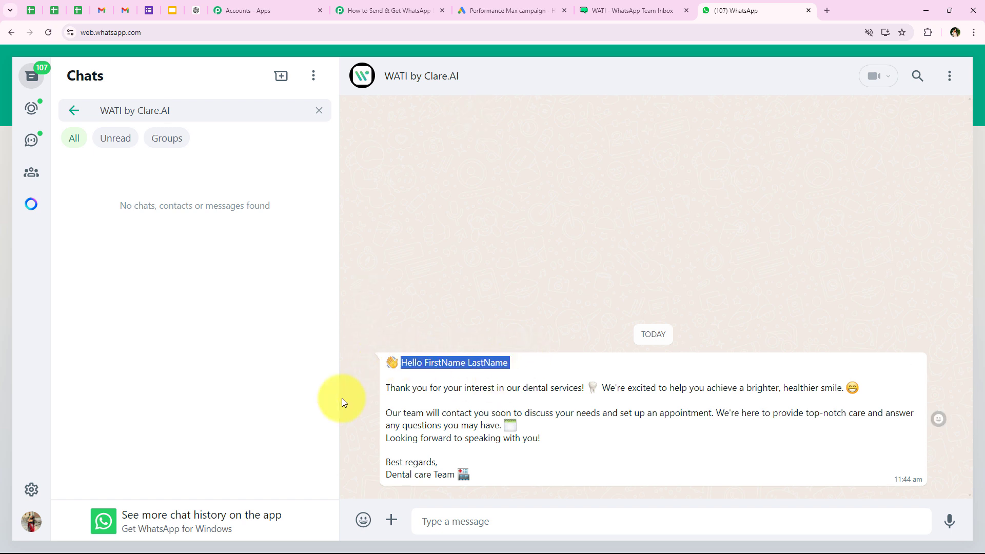
Step: Confirm the 'Hello FirstName LastName' test message in WhatsApp Web, then return to Pabbly
{"action": "left_click", "coordinate": [407, 399]}
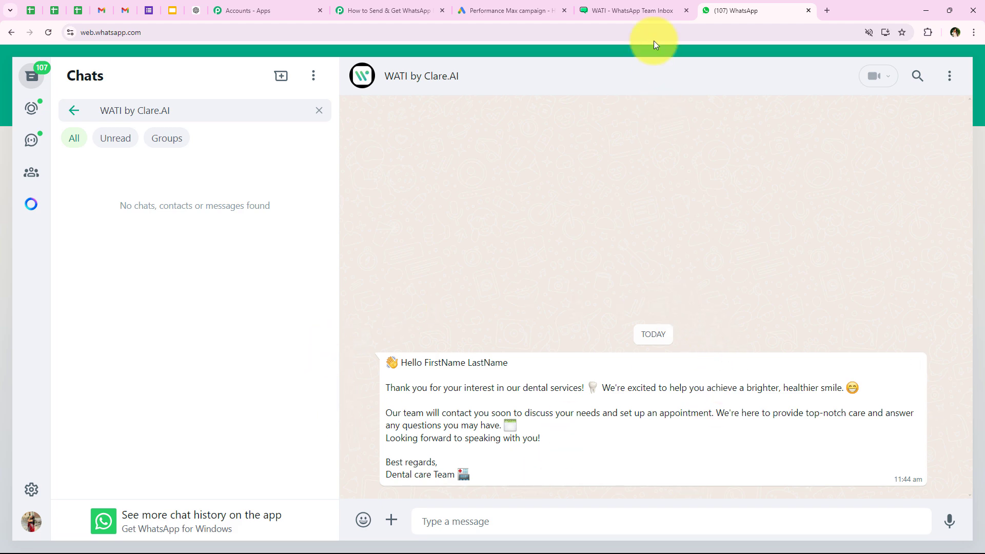
{"action": "left_click", "coordinate": [641, 4]}
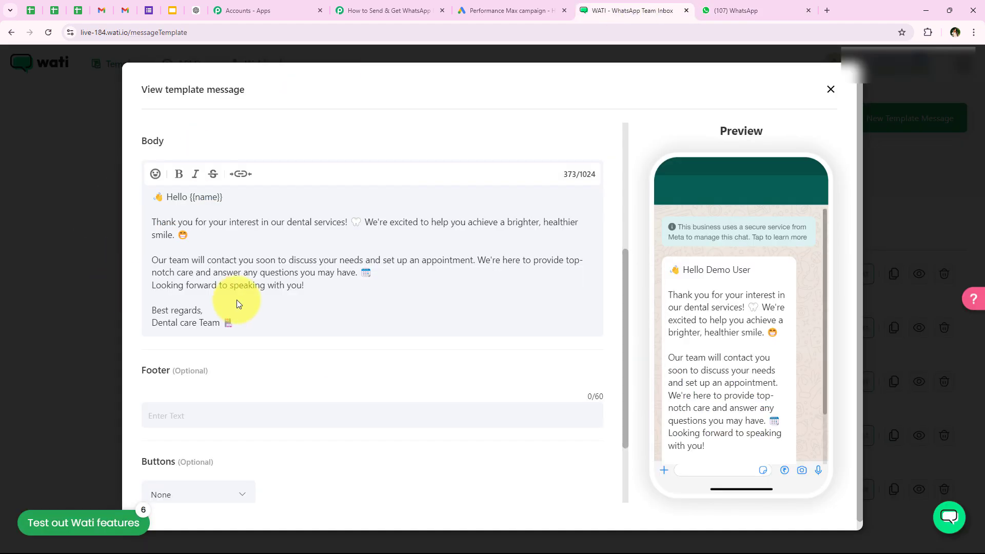
{"action": "left_click", "coordinate": [398, 8]}
{"action": "scroll", "coordinate": [373, 328], "scroll_direction": "down", "scroll_amount": 1}
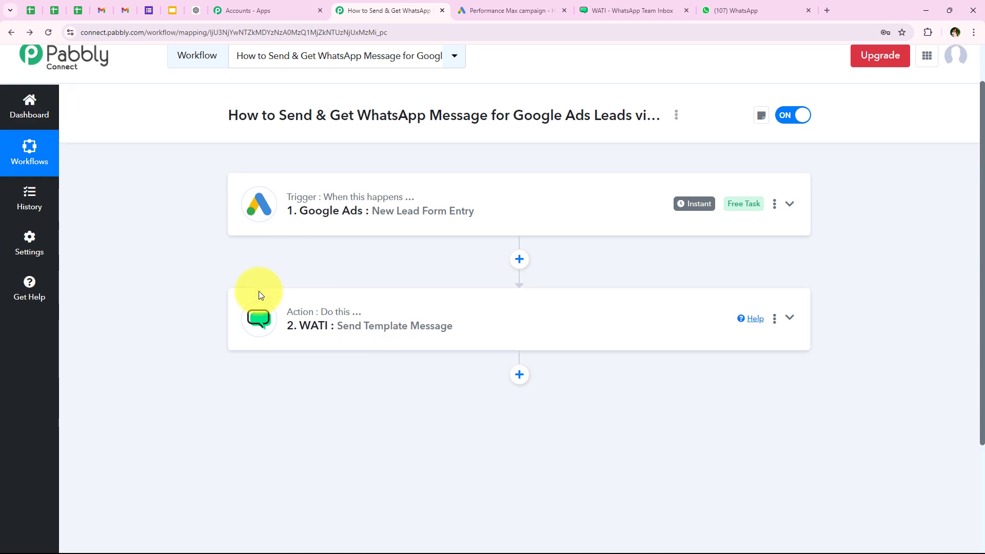
Step: Drop 'Template' from the WATI step's name so it reads 'WATI : Send Message'
{"action": "left_click", "coordinate": [774, 318]}
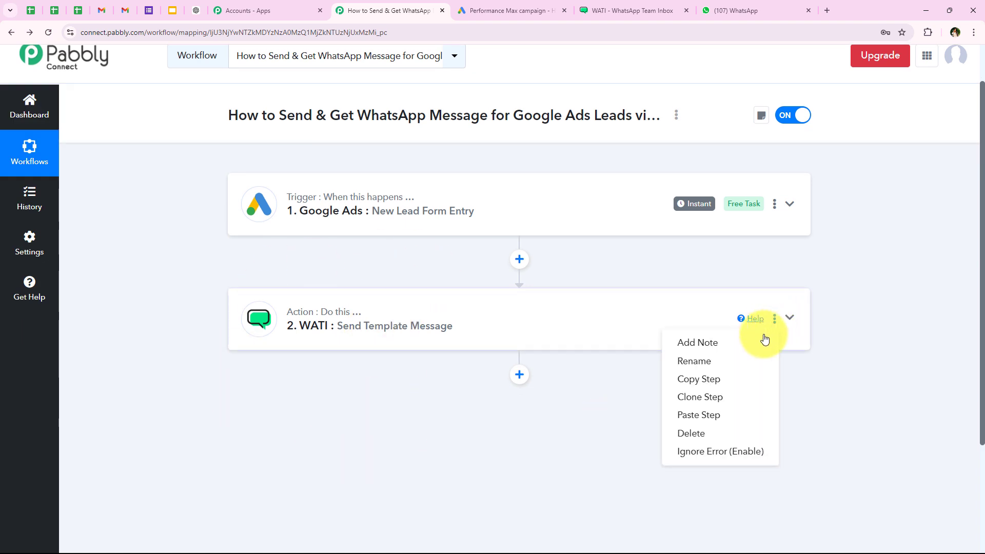
{"action": "left_click", "coordinate": [722, 369]}
{"action": "left_click_drag", "start_coordinate": [403, 306], "coordinate": [434, 307]}
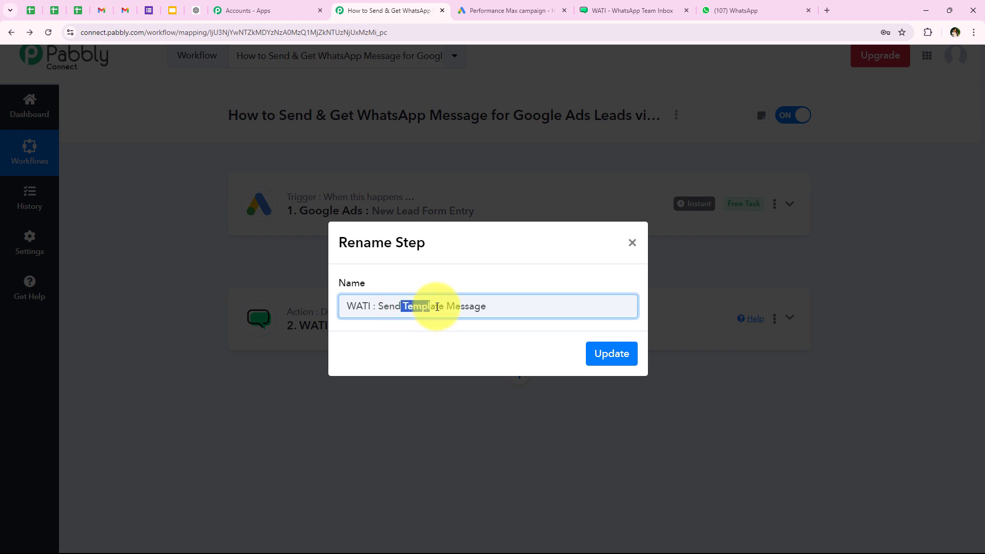
{"action": "key", "text": "Return"}
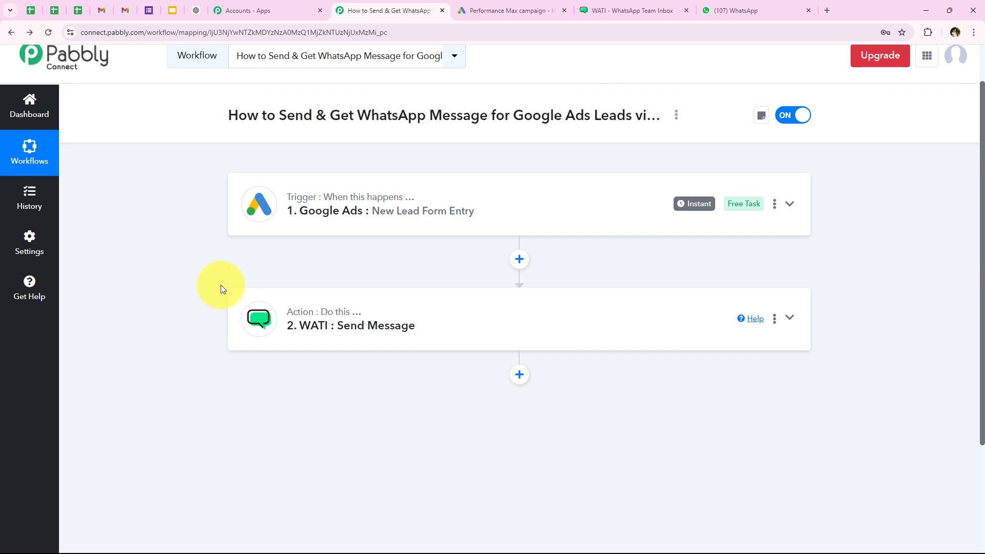
{"action": "scroll", "coordinate": [222, 410], "scroll_direction": "down", "scroll_amount": 2}
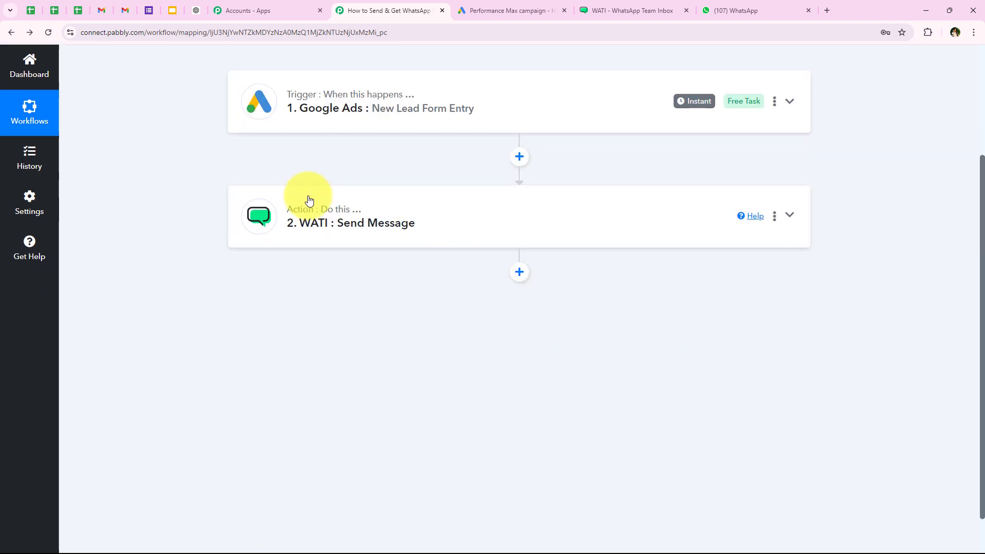
Step: Add a WATI Send Template Message step after step 2 using the existing WATI connection
{"action": "left_click", "coordinate": [520, 273]}
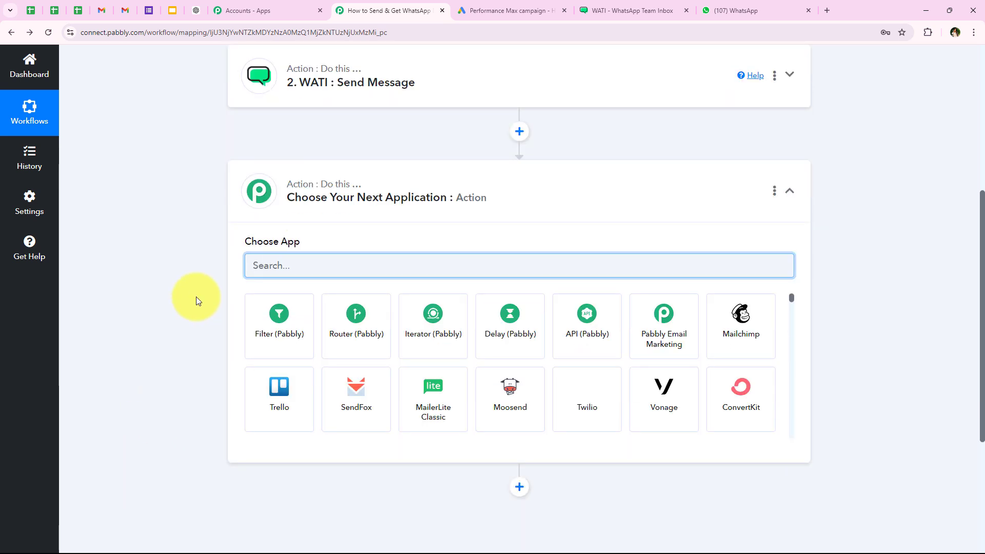
{"action": "type", "text": "W"}
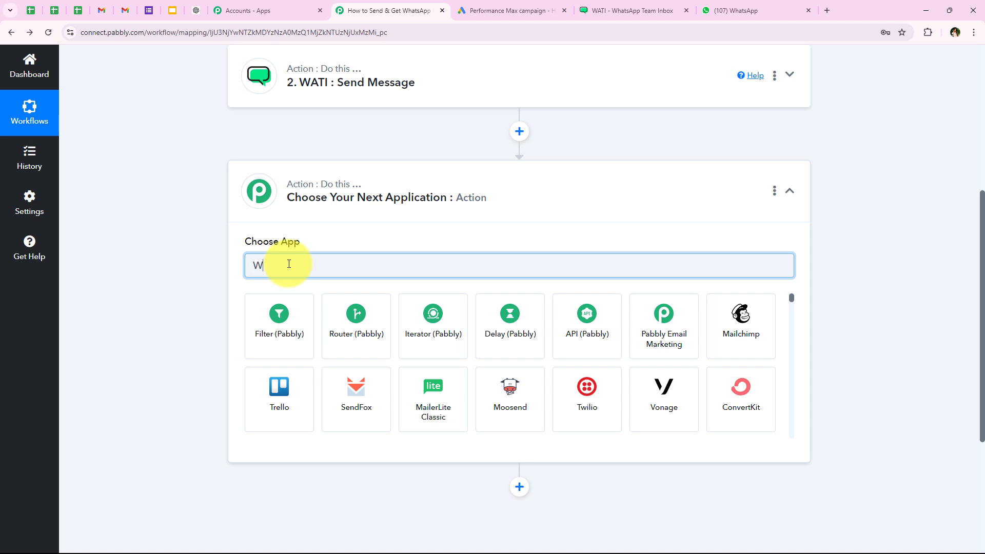
{"action": "type", "text": "ATI"}
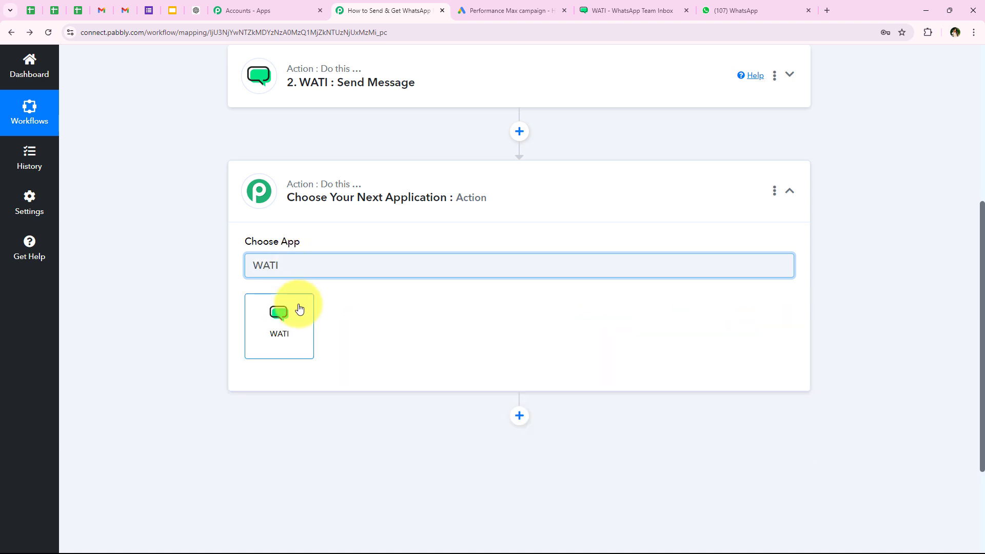
{"action": "left_click", "coordinate": [297, 308]}
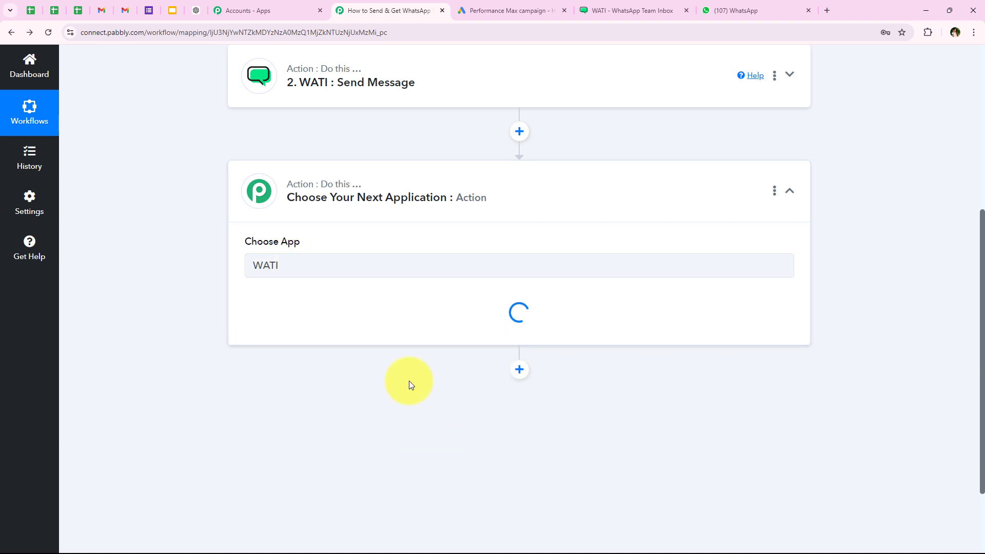
{"action": "left_click_drag", "start_coordinate": [235, 294], "coordinate": [321, 322]}
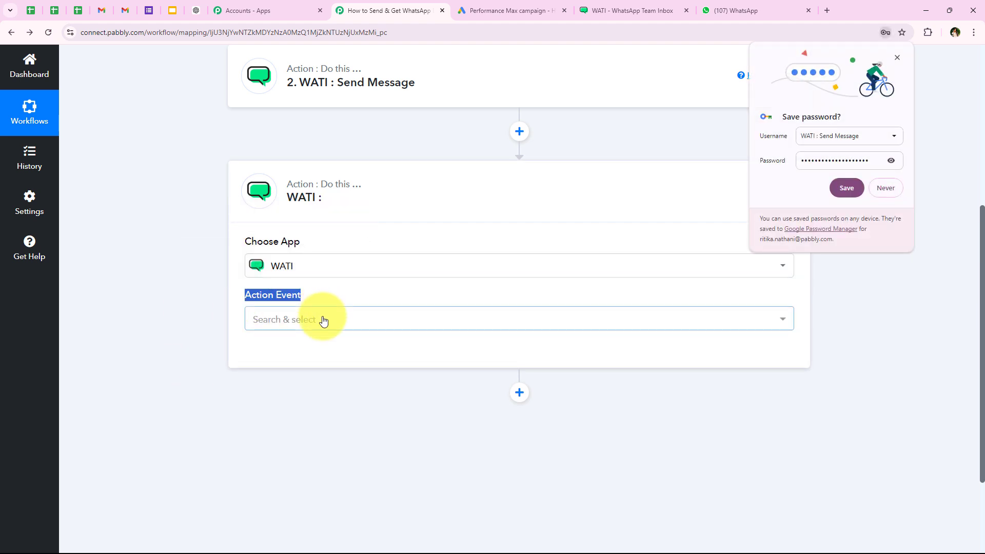
{"action": "left_click", "coordinate": [321, 319]}
{"action": "left_click", "coordinate": [286, 392]}
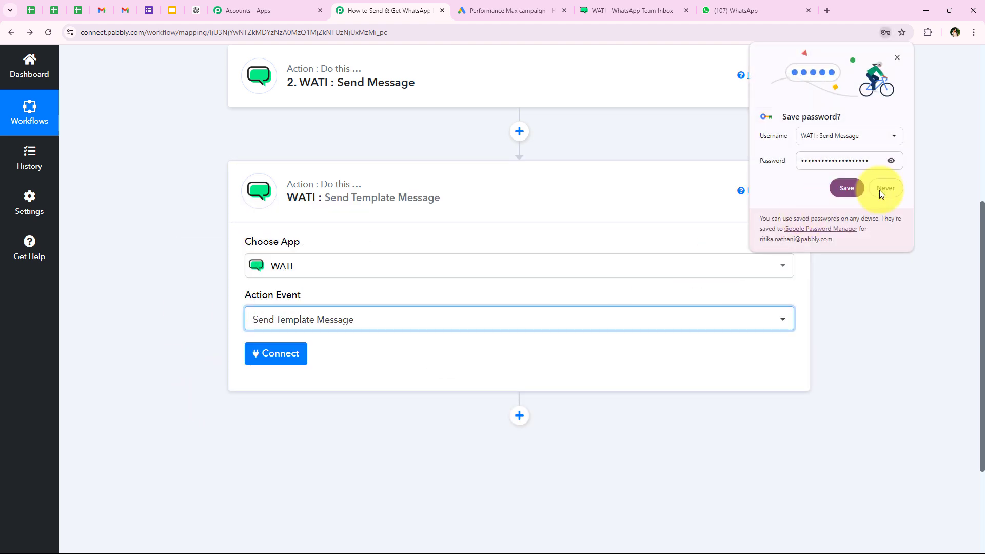
{"action": "left_click", "coordinate": [285, 354]}
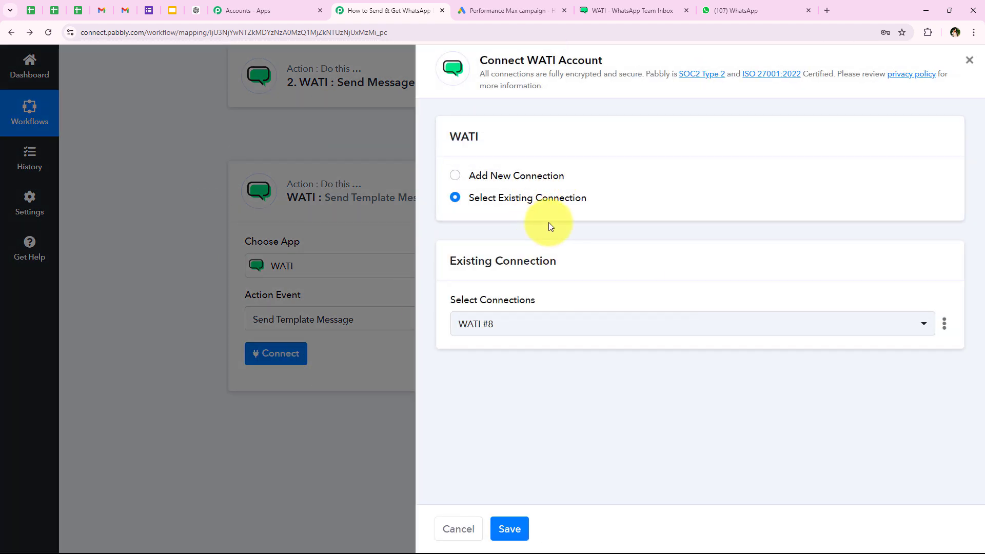
{"action": "left_click", "coordinate": [500, 201]}
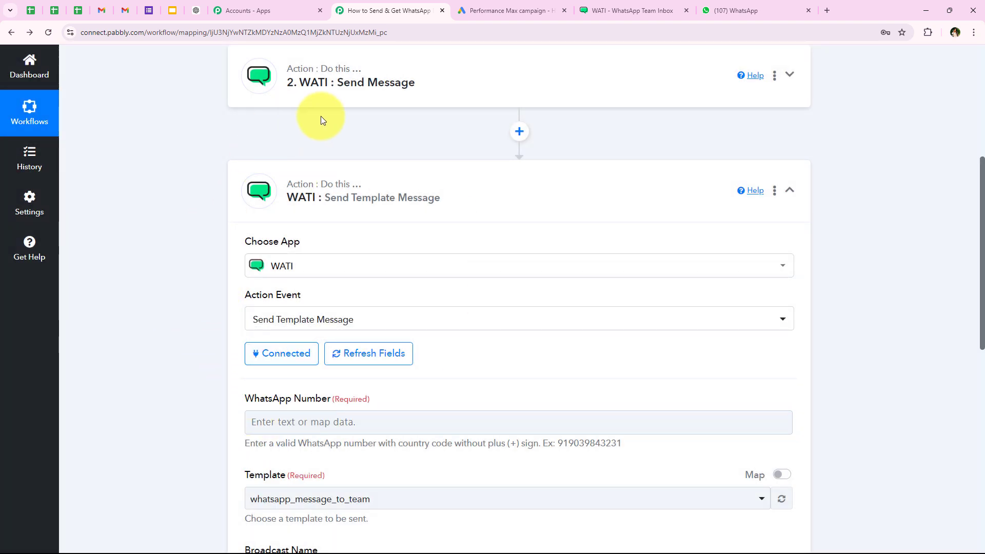
Step: Replace the old action wording with 'Get' in the new WATI step's name
{"action": "left_click", "coordinate": [776, 191]}
{"action": "left_click", "coordinate": [738, 233]}
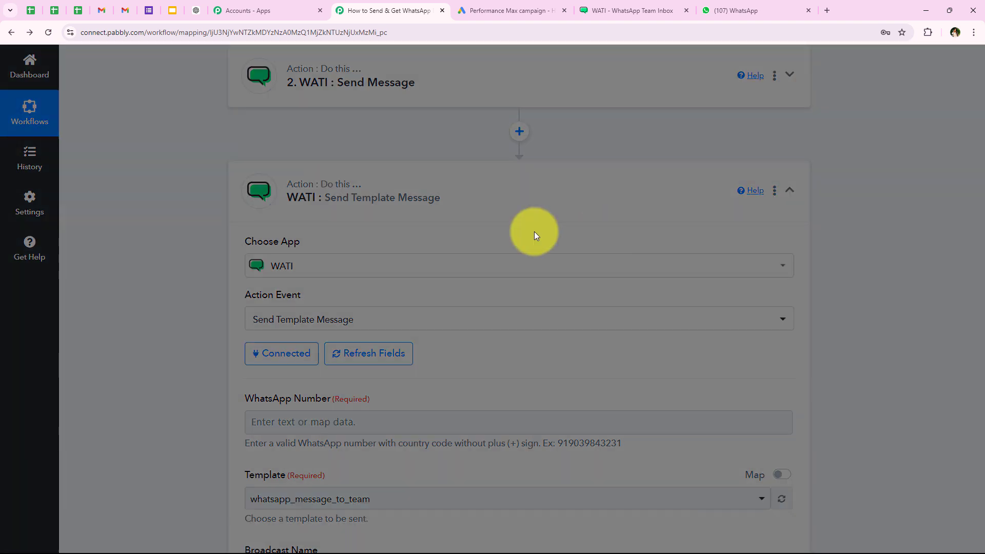
{"action": "mouse_move", "coordinate": [442, 307]}
{"action": "left_mouse_down"}
{"action": "mouse_move", "coordinate": [382, 312]}
{"action": "mouse_move", "coordinate": [442, 306]}
{"action": "left_mouse_up"}
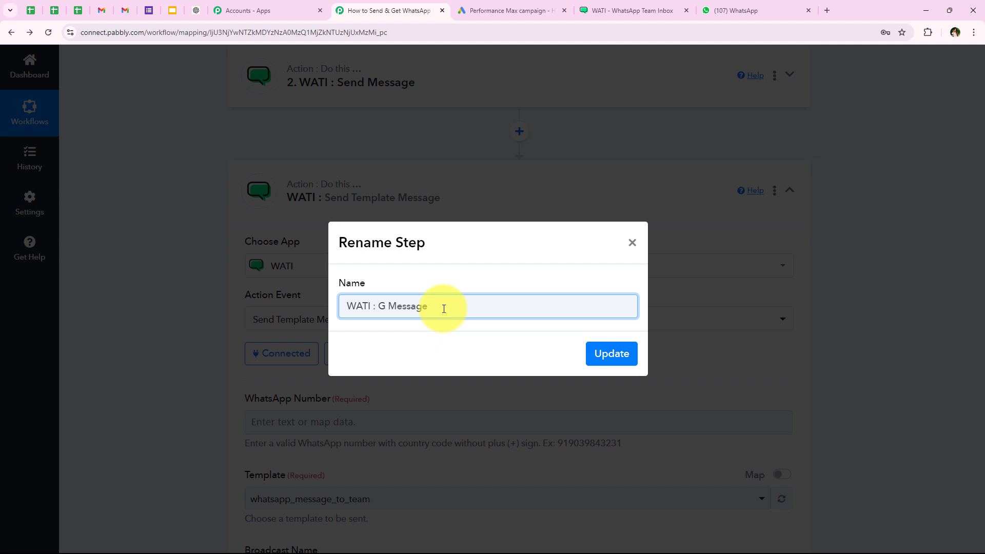
{"action": "type", "text": "Get"}
{"action": "key", "text": "Return"}
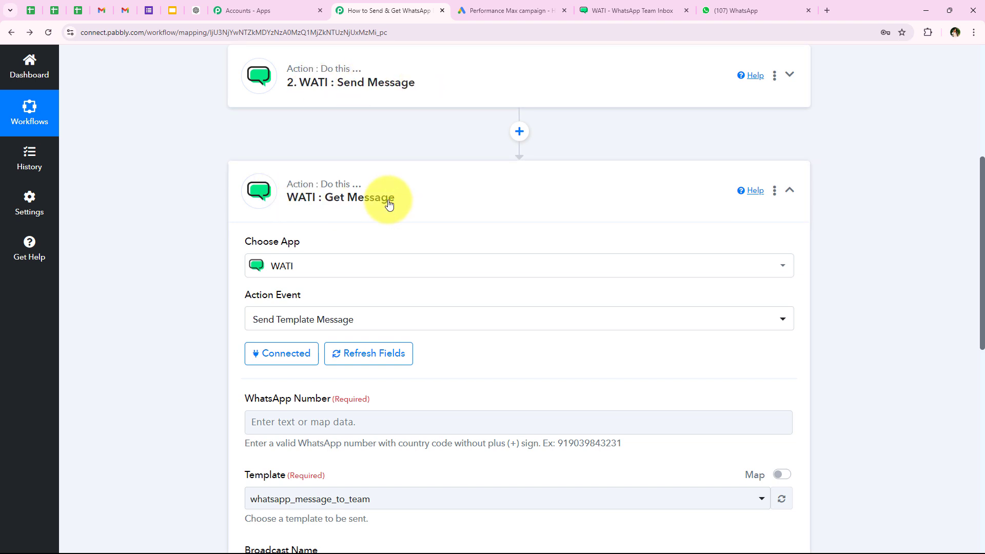
{"action": "scroll", "coordinate": [189, 309], "scroll_direction": "down", "scroll_amount": 1}
Step: Paste the team's WhatsApp number, with a + prefix, into the WhatsApp Number field
{"action": "scroll", "coordinate": [188, 316], "scroll_direction": "down", "scroll_amount": 5}
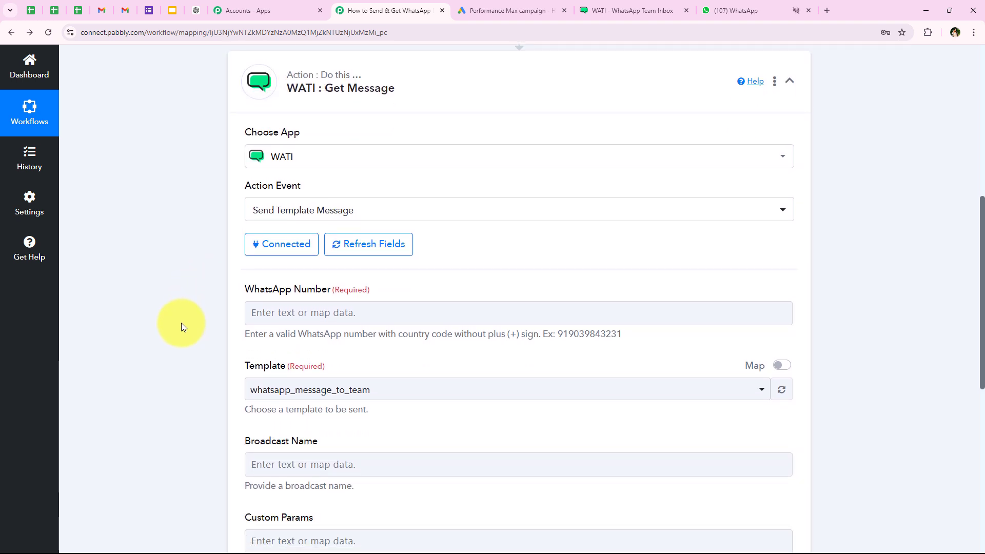
{"action": "scroll", "coordinate": [306, 211], "scroll_direction": "down", "scroll_amount": 4}
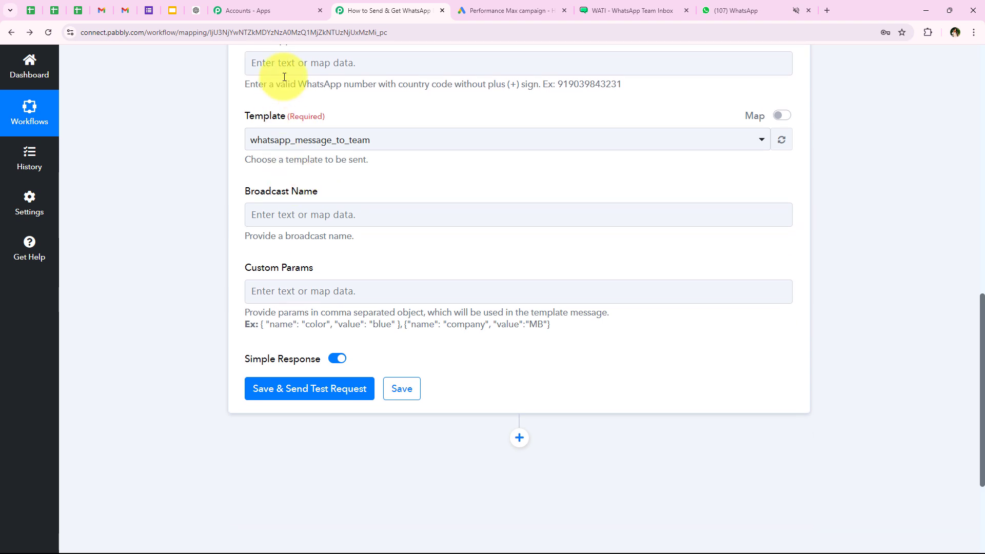
{"action": "left_click", "coordinate": [288, 63]}
{"action": "type", "text": "+"}
{"action": "key", "text": "ctrl+v"}
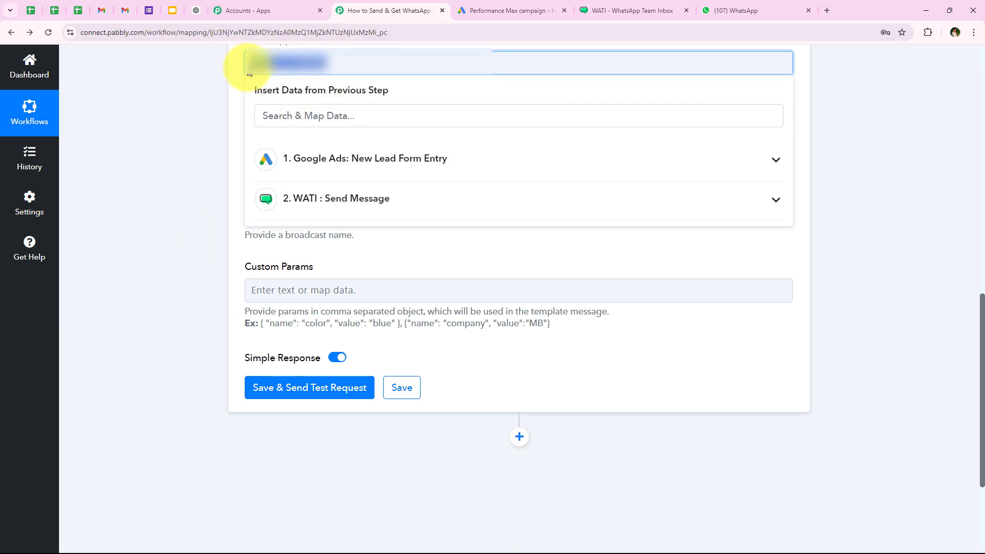
{"action": "left_click", "coordinate": [177, 143]}
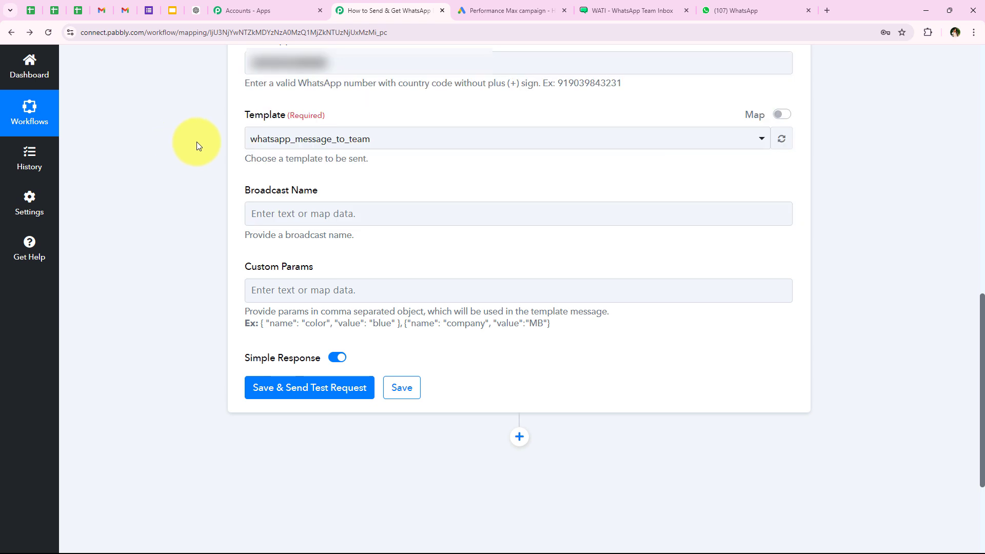
Step: Keep whatsapp_message_to_team as the template and review its content in WATI
{"action": "scroll", "coordinate": [197, 142], "scroll_direction": "down", "scroll_amount": 1}
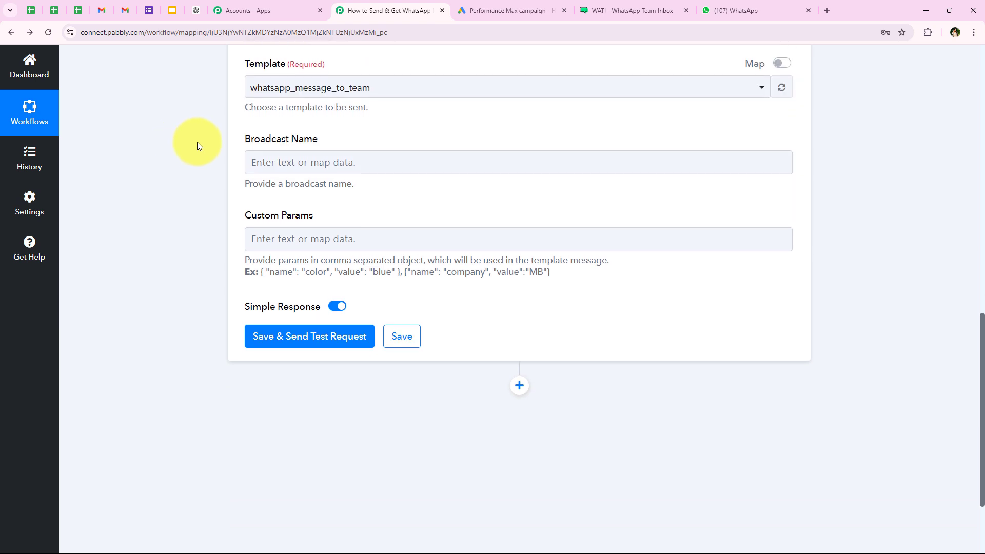
{"action": "left_click", "coordinate": [331, 87]}
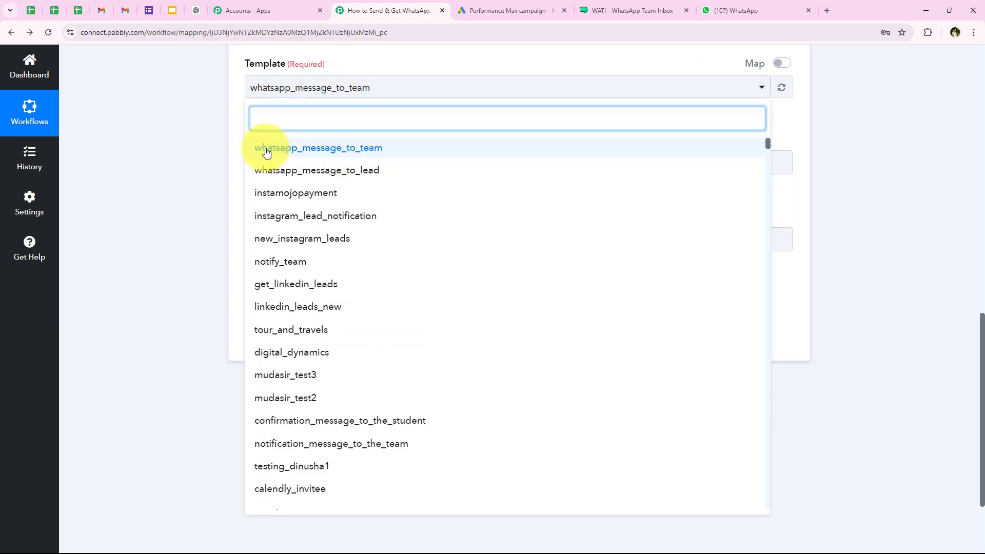
{"action": "left_click", "coordinate": [340, 147]}
{"action": "left_click", "coordinate": [631, 11]}
{"action": "left_click", "coordinate": [110, 193]}
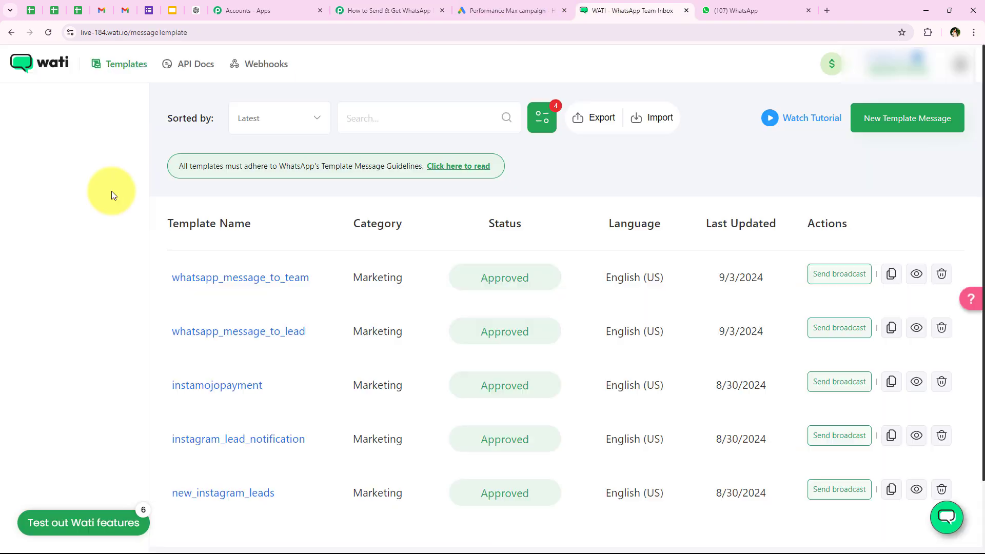
{"action": "left_click", "coordinate": [214, 281]}
{"action": "scroll", "coordinate": [359, 354], "scroll_direction": "down", "scroll_amount": 4}
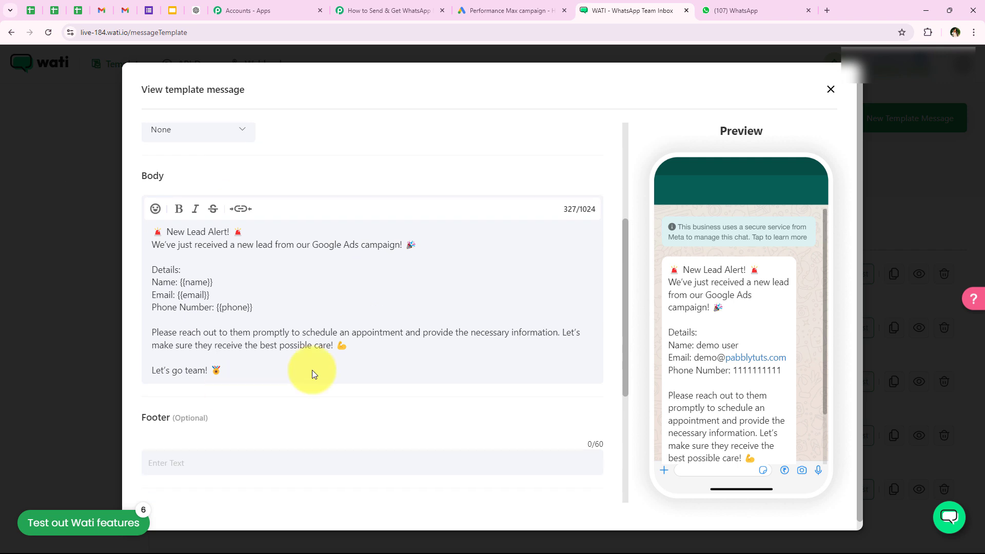
{"action": "scroll", "coordinate": [307, 216], "scroll_direction": "up", "scroll_amount": 1}
{"action": "left_click", "coordinate": [405, 13]}
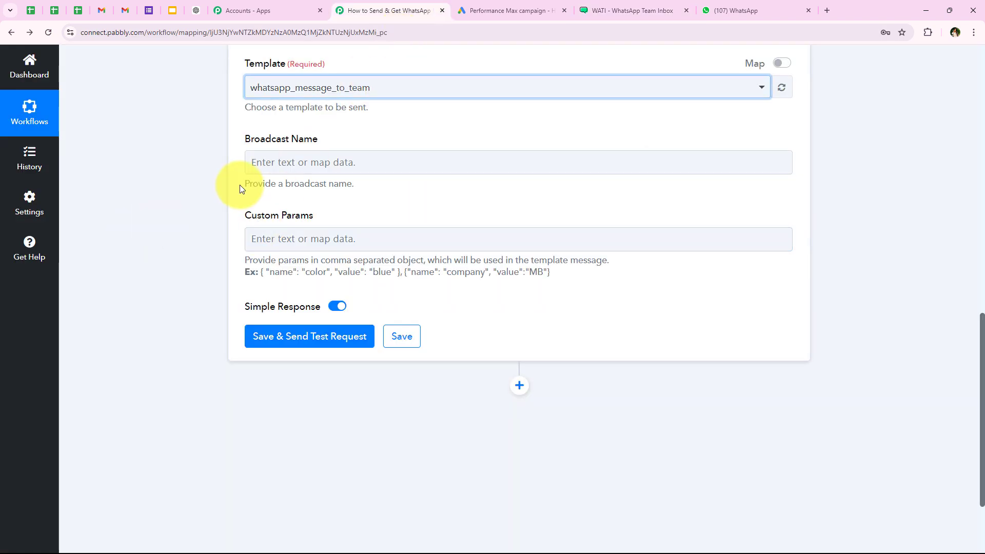
Step: Enter Team as the Broadcast Name
{"action": "left_click_drag", "start_coordinate": [284, 142], "coordinate": [322, 159]}
{"action": "left_click", "coordinate": [318, 162]}
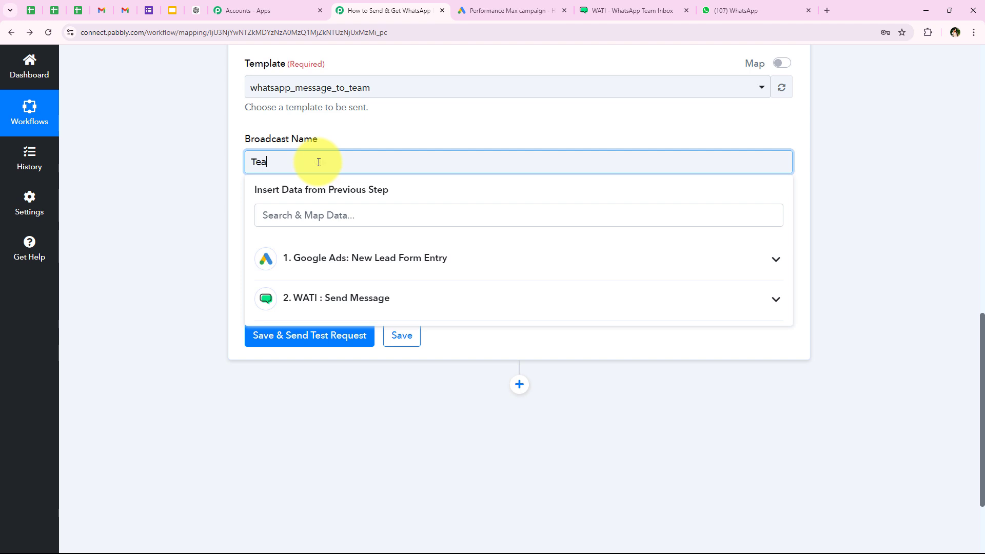
{"action": "type", "text": "Team"}
{"action": "left_click", "coordinate": [160, 303]}
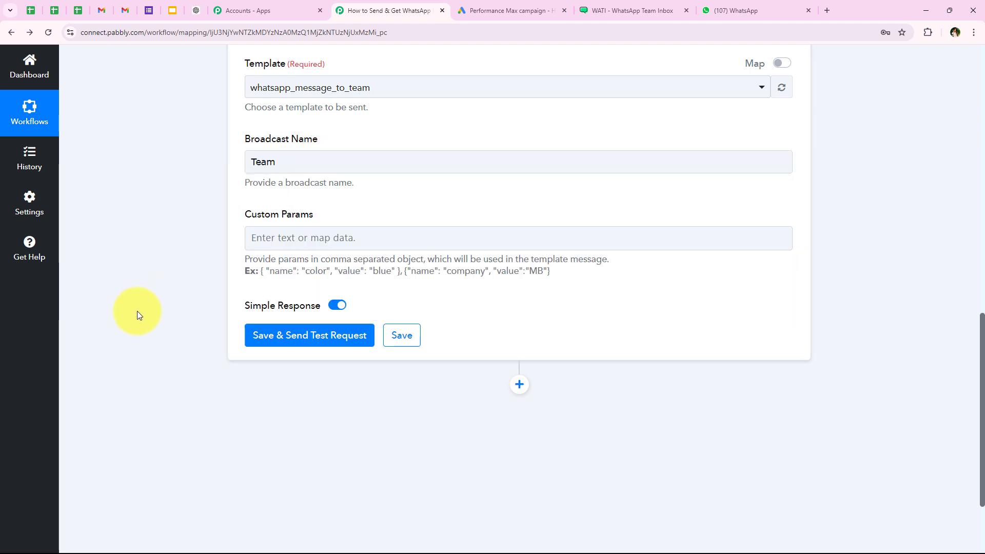
{"action": "scroll", "coordinate": [254, 234], "scroll_direction": "down", "scroll_amount": 1}
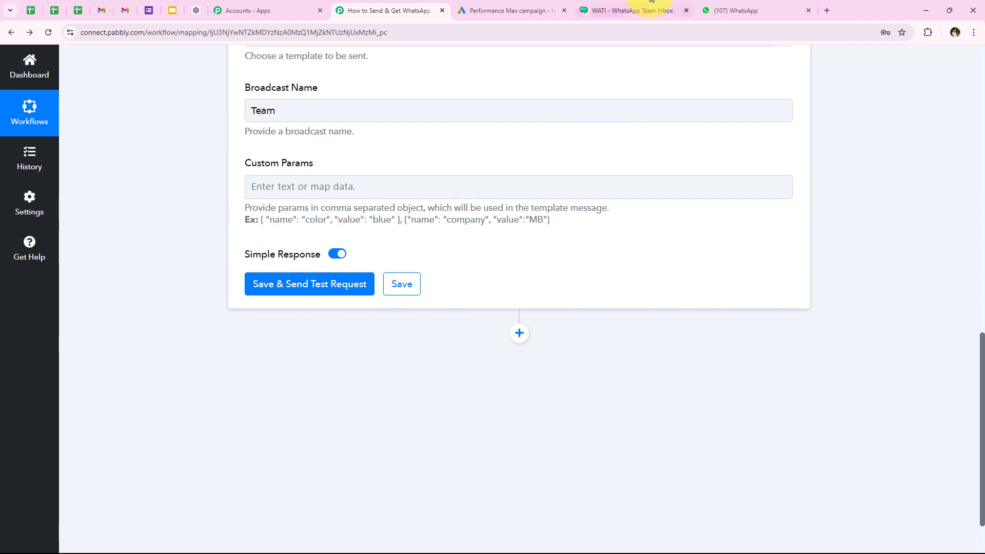
Step: Check the WATI template's variables, then select the example Custom Params text
{"action": "left_click", "coordinate": [641, 10]}
{"action": "scroll", "coordinate": [286, 460], "scroll_direction": "down", "scroll_amount": 1}
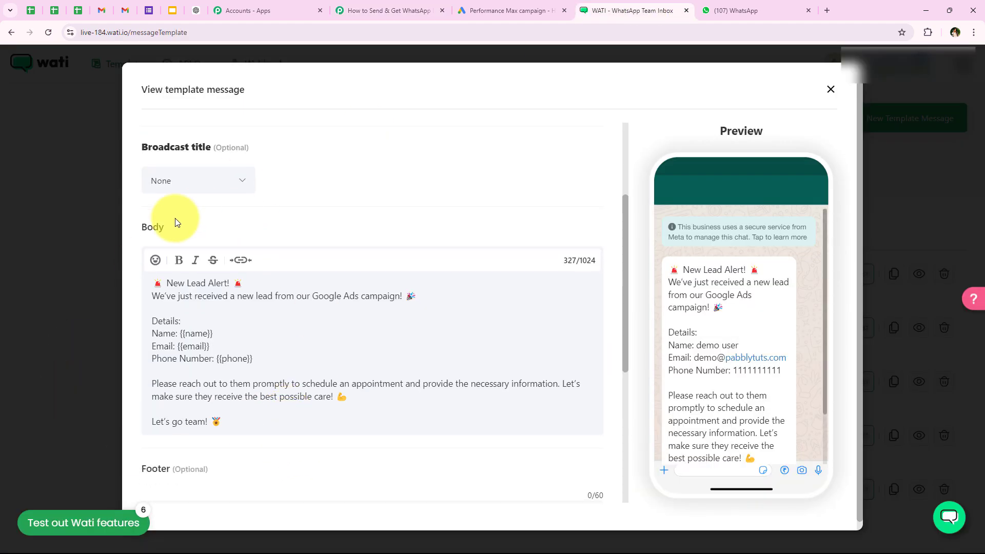
{"action": "left_click_drag", "start_coordinate": [260, 362], "coordinate": [149, 333]}
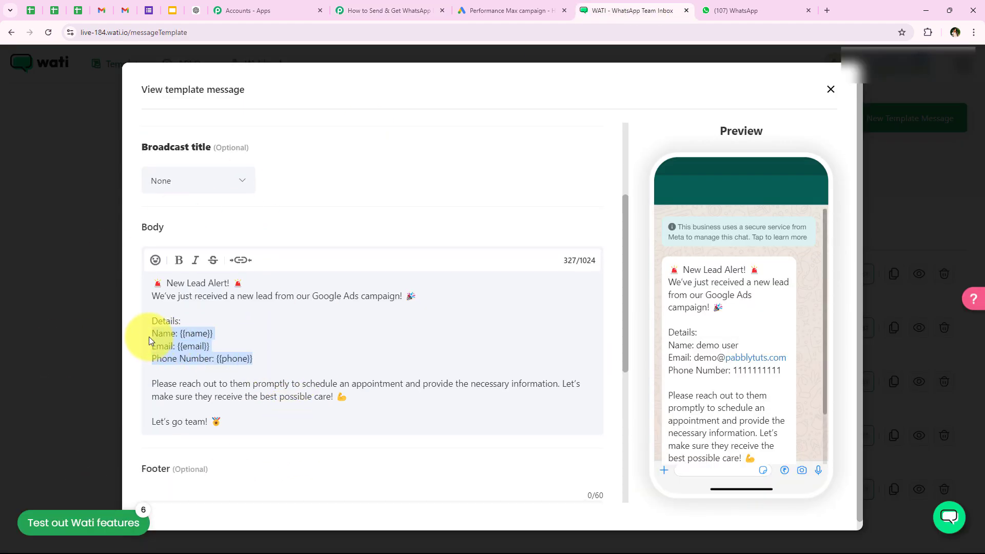
{"action": "left_click", "coordinate": [215, 332]}
{"action": "left_click", "coordinate": [382, 11]}
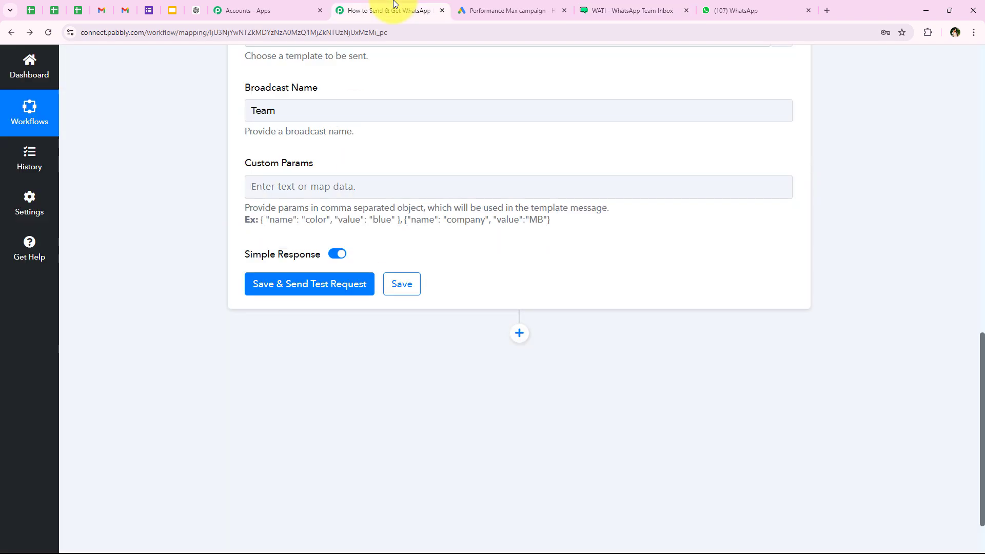
{"action": "left_click_drag", "start_coordinate": [261, 219], "coordinate": [563, 221]}
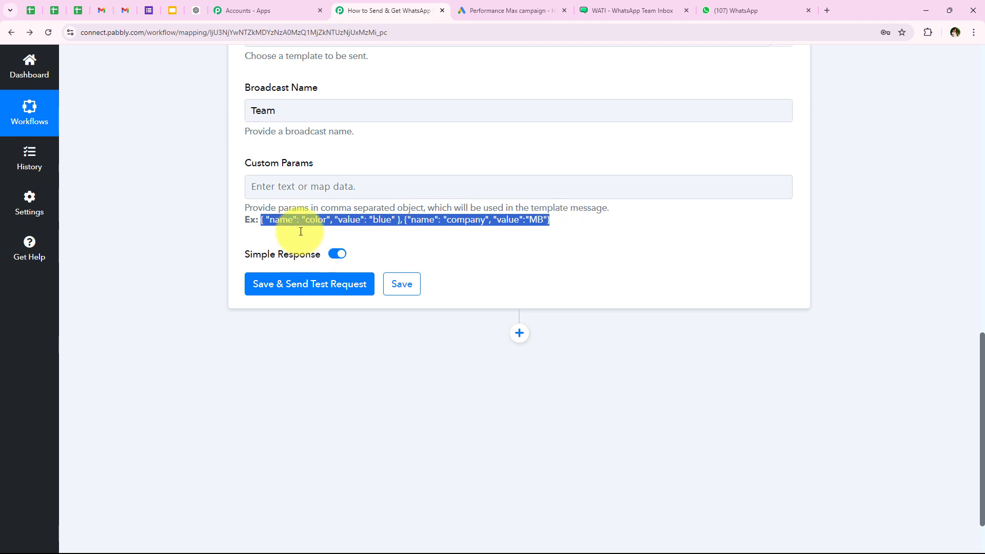
Step: Paste the example params into Custom Params, trim stray spaces, and rename color to name
{"action": "left_click", "coordinate": [319, 186]}
{"action": "type", "text": "{\"name\": \"color\", \"value\": \"blue\" }, {\"name\": \"company\", \"value\":\"MB\"}"}
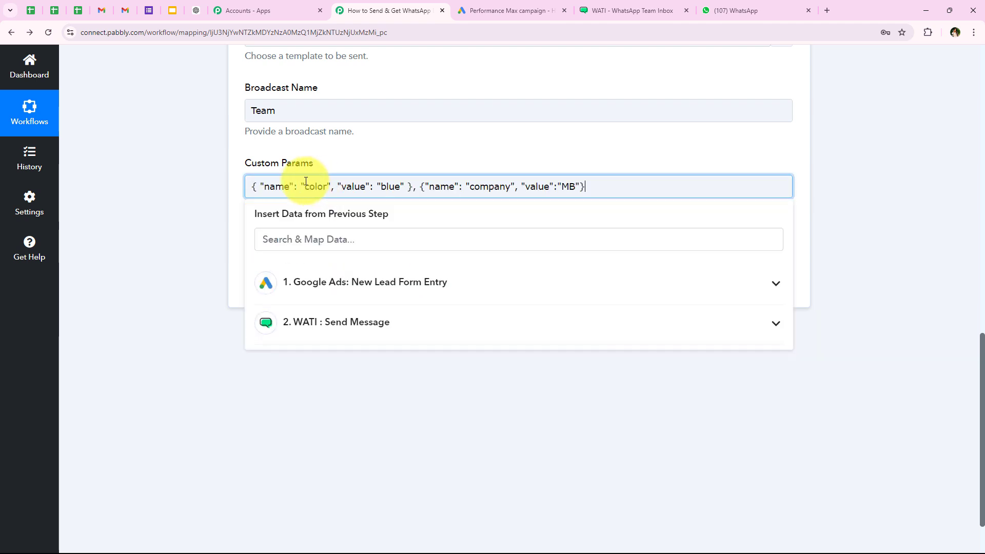
{"action": "left_click", "coordinate": [260, 185]}
{"action": "key", "text": "BackSpace"}
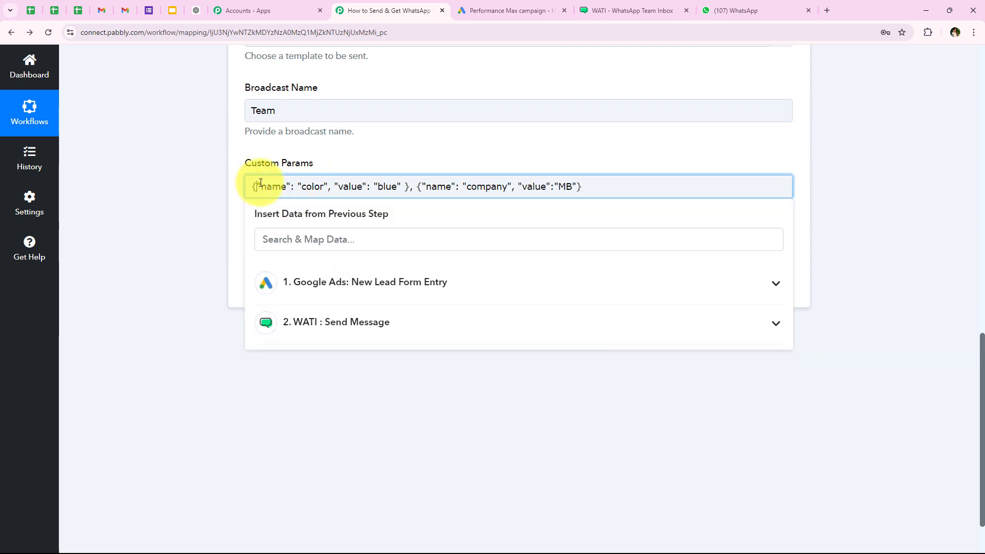
{"action": "left_click", "coordinate": [404, 184]}
{"action": "key", "text": "BackSpace"}
{"action": "double_click", "coordinate": [302, 190]}
{"action": "type", "text": "name"}
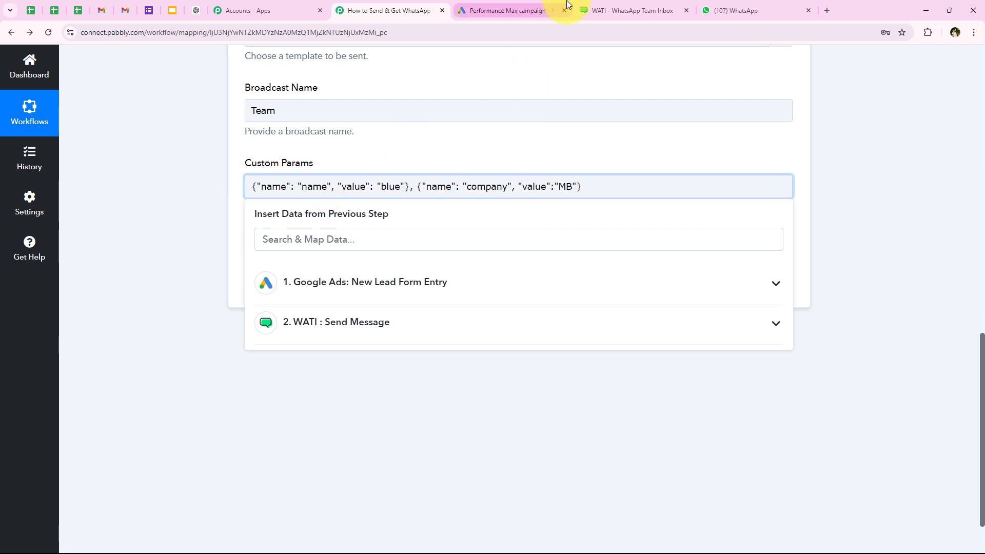
Step: Rename the company parameter to email, matching the template's variable names
{"action": "left_click", "coordinate": [584, 11]}
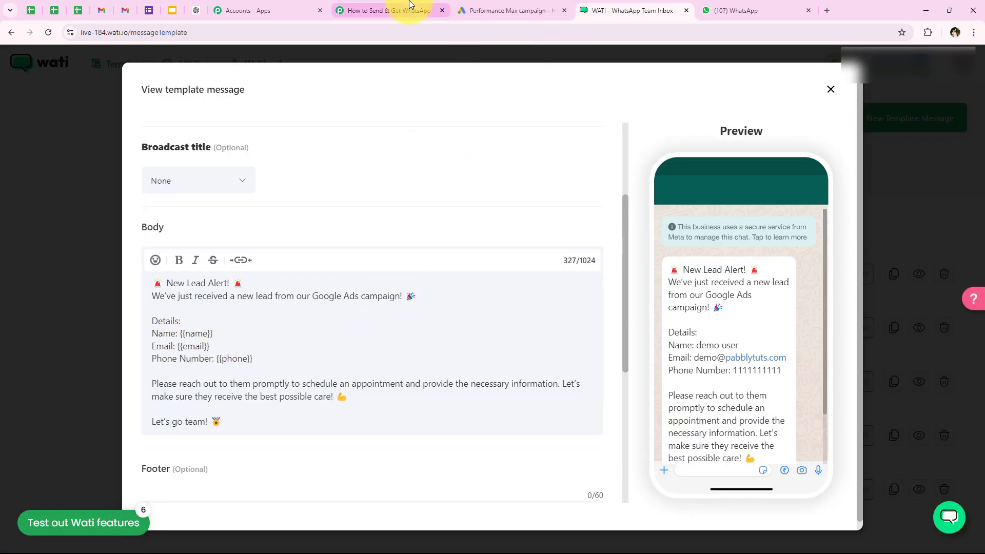
{"action": "left_click", "coordinate": [390, 10]}
{"action": "left_click_drag", "start_coordinate": [466, 187], "coordinate": [506, 187]}
{"action": "type", "text": "e"}
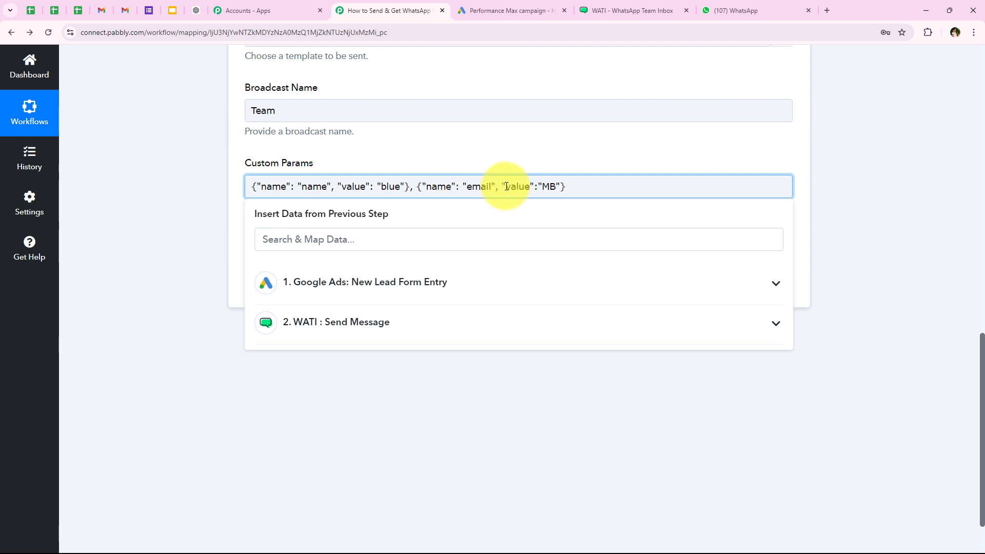
Step: Duplicate the email parameter object at the end and rename it phone
{"action": "mouse_move", "coordinate": [416, 187]}
{"action": "left_mouse_down"}
{"action": "mouse_move", "coordinate": [589, 185]}
{"action": "mouse_move", "coordinate": [414, 191]}
{"action": "left_mouse_up"}
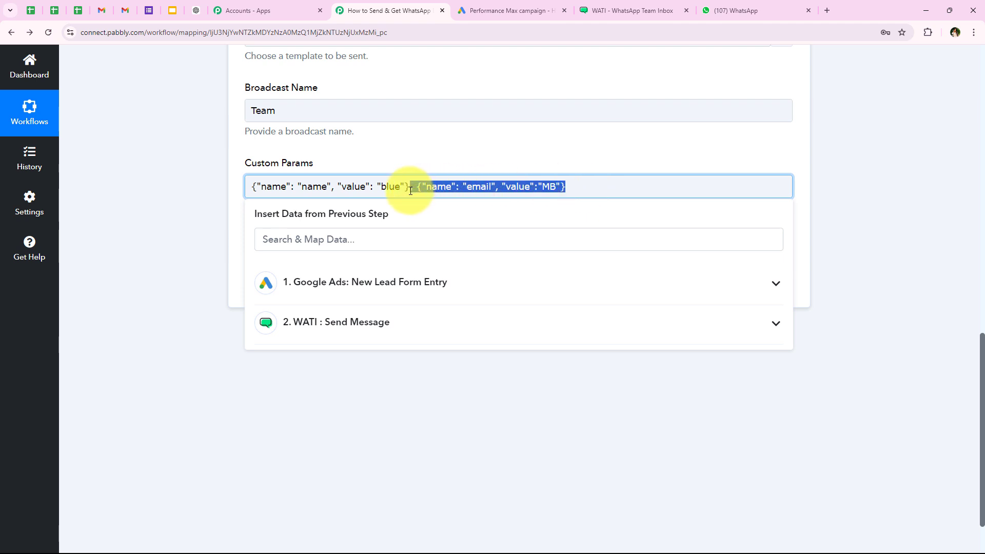
{"action": "key", "text": "ctrl+c"}
{"action": "key", "text": "End"}
{"action": "key", "text": "ctrl+v"}
{"action": "left_click", "coordinate": [622, 185]}
{"action": "type", "text": "ph"}
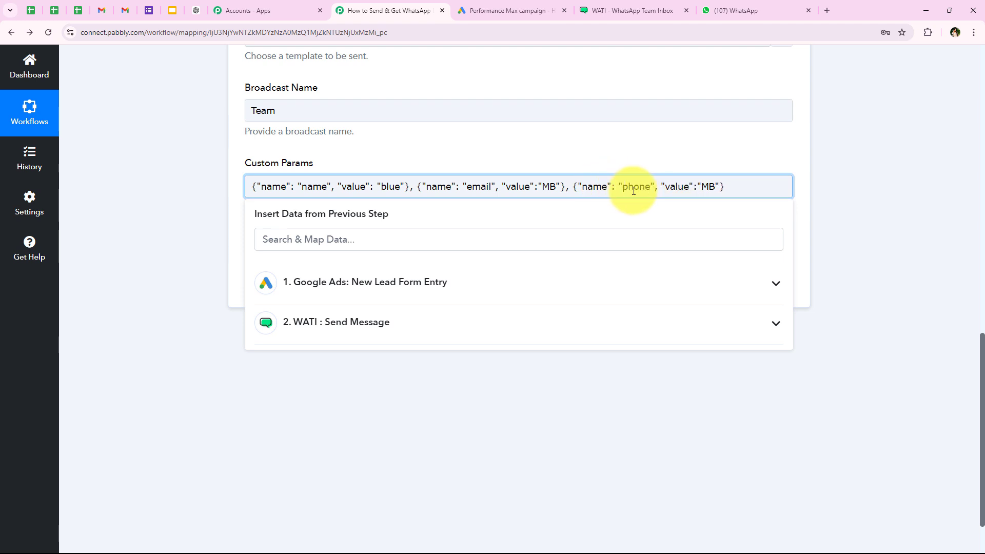
{"action": "left_click", "coordinate": [192, 207]}
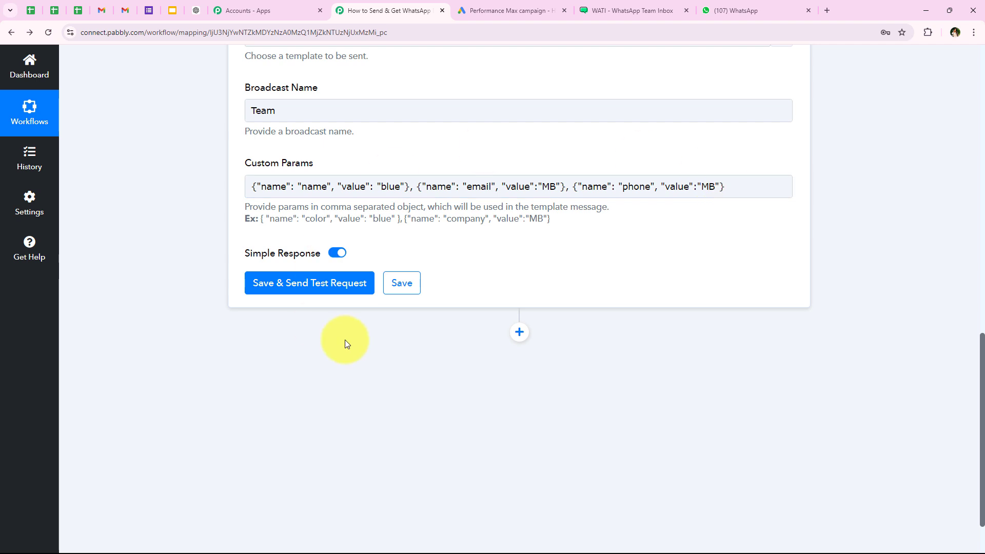
Step: Replace the placeholder values with the Google Ads lead's name, email and phone fields
{"action": "left_click_drag", "start_coordinate": [380, 187], "coordinate": [400, 188]}
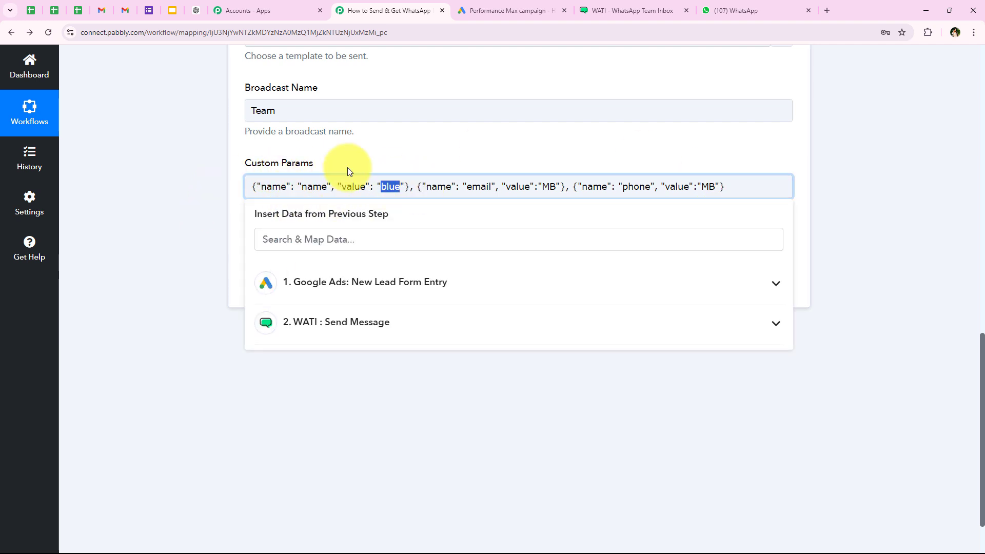
{"action": "left_click", "coordinate": [360, 239]}
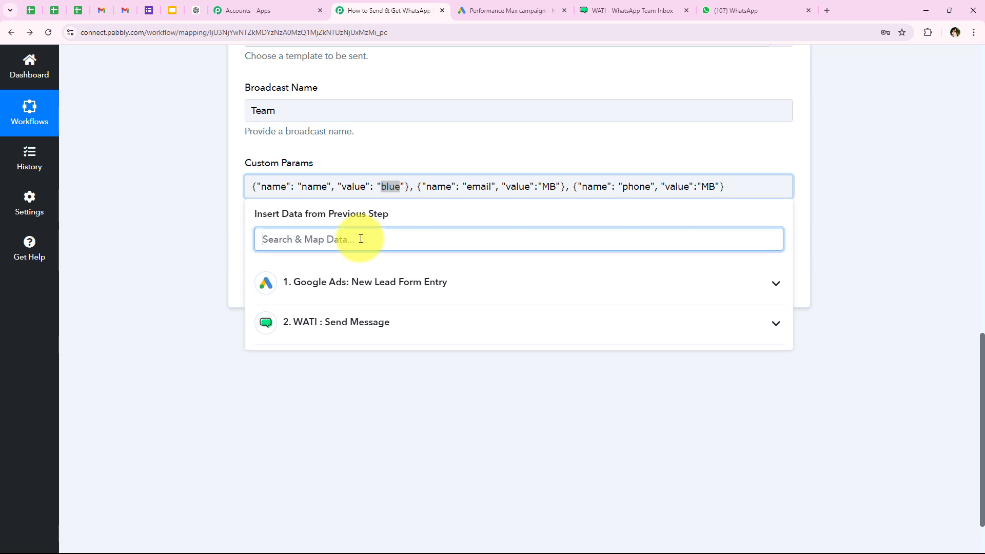
{"action": "type", "text": "na"}
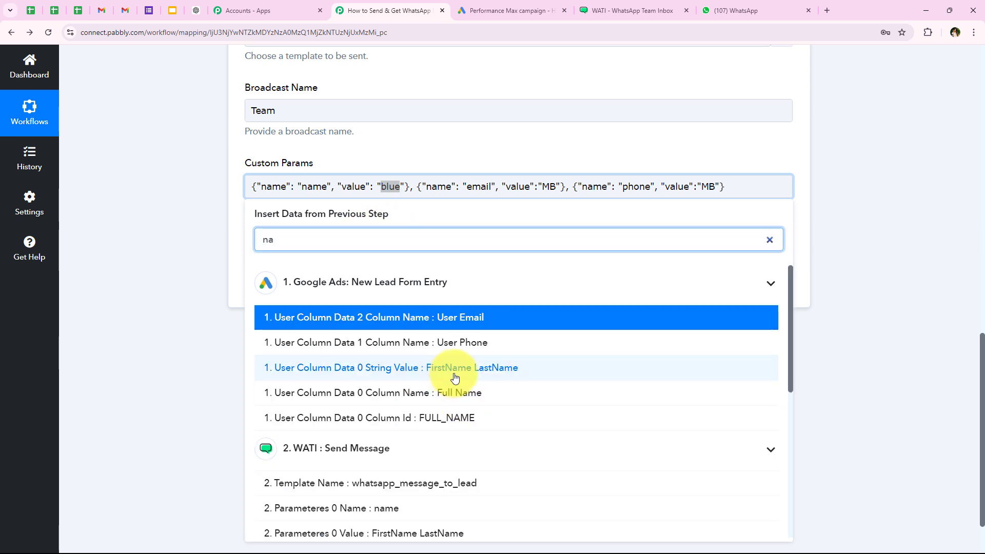
{"action": "left_click", "coordinate": [452, 380]}
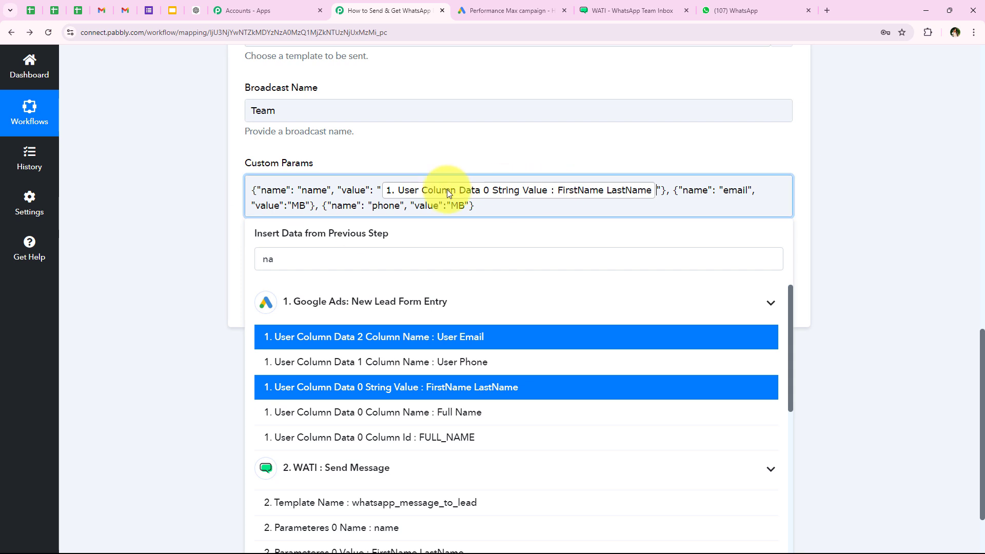
{"action": "left_click_drag", "start_coordinate": [304, 205], "coordinate": [308, 206]}
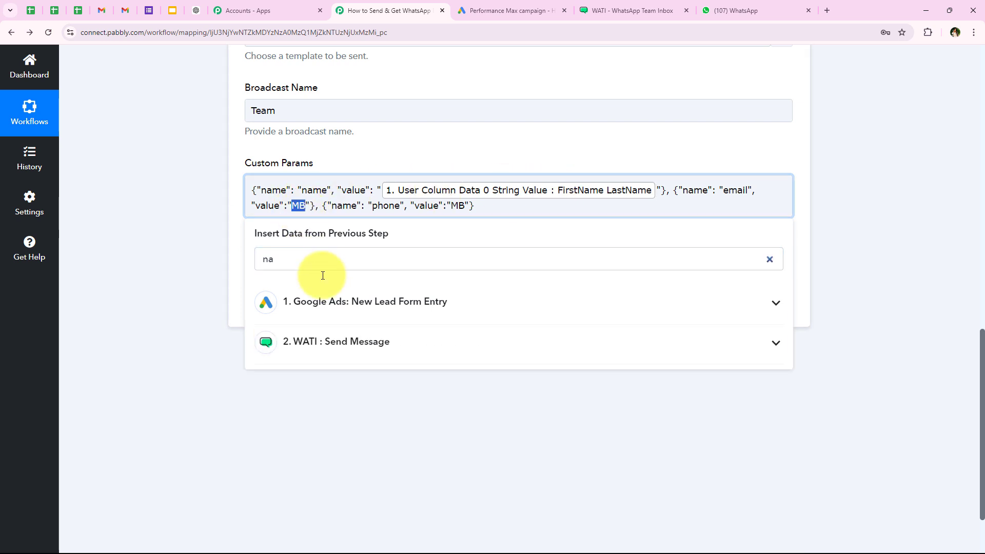
{"action": "left_click", "coordinate": [330, 301]}
{"action": "left_click", "coordinate": [414, 347]}
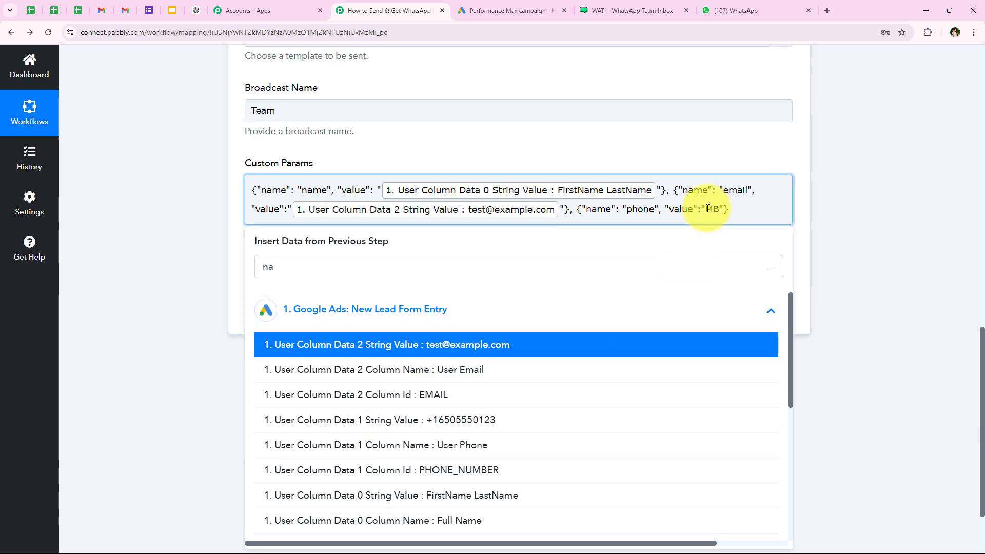
{"action": "left_click", "coordinate": [363, 313]}
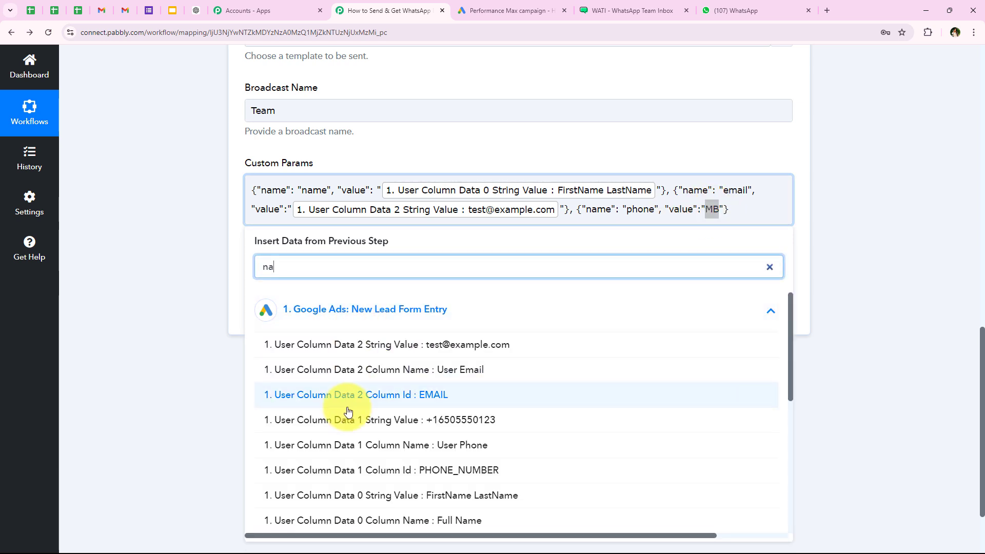
{"action": "left_click", "coordinate": [352, 419]}
{"action": "left_click", "coordinate": [147, 318]}
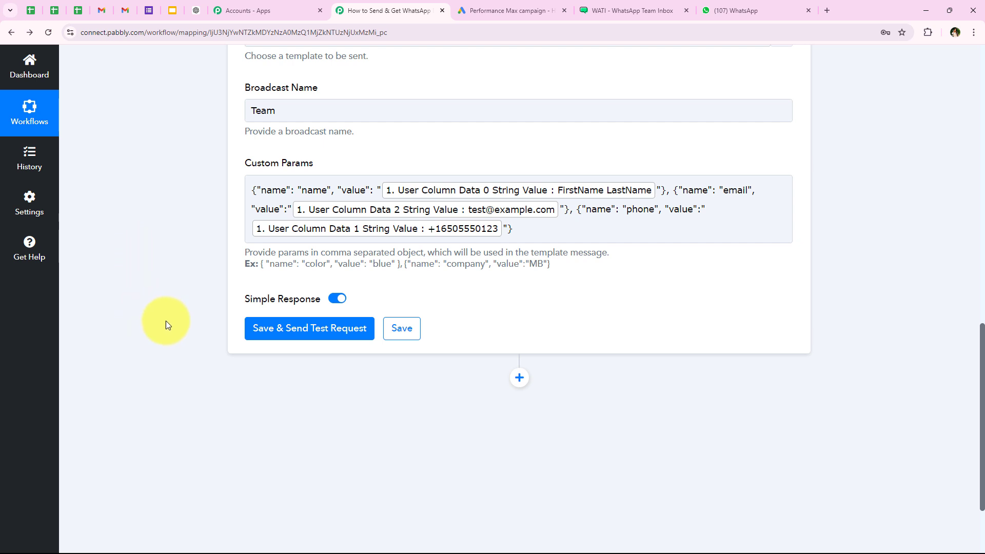
Step: Save and test the WATI step, confirming Result 1 with the lead's name, email and phone
{"action": "left_click", "coordinate": [326, 327]}
{"action": "scroll", "coordinate": [191, 304], "scroll_direction": "down", "scroll_amount": 2}
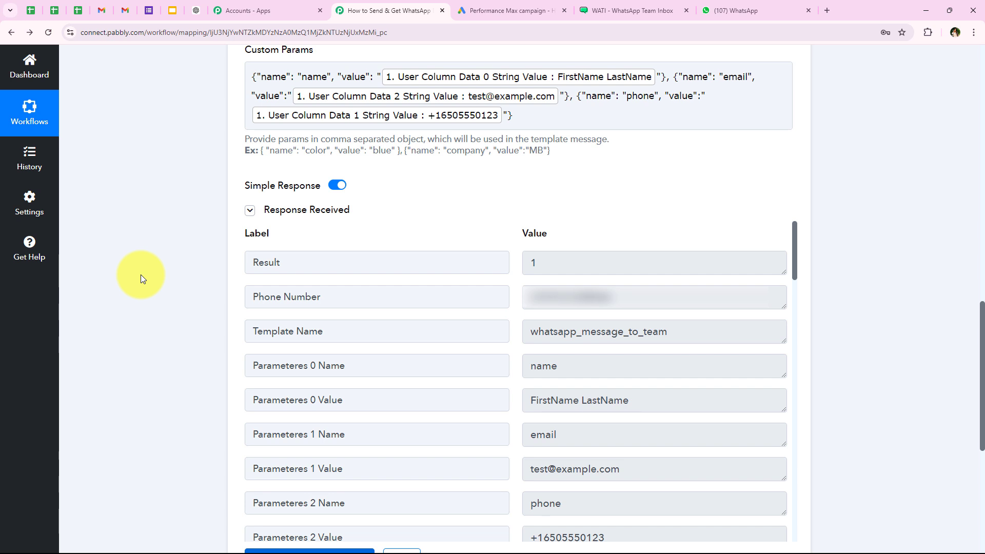
{"action": "left_click_drag", "start_coordinate": [638, 297], "coordinate": [323, 305]}
{"action": "left_click", "coordinate": [165, 297]}
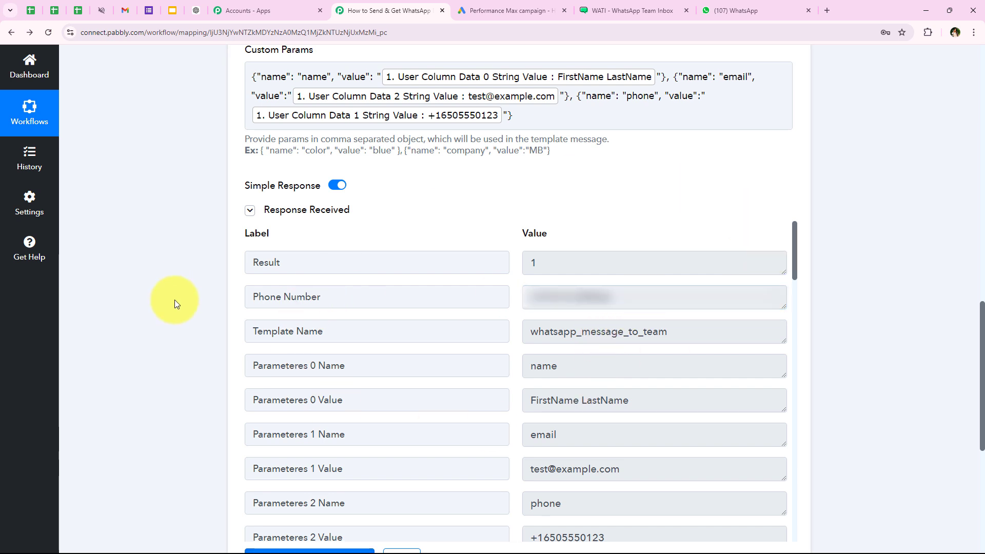
Step: Verify the New Lead Alert arrived in WhatsApp, then return to the Pabbly workflow's top
{"action": "left_click", "coordinate": [778, 4]}
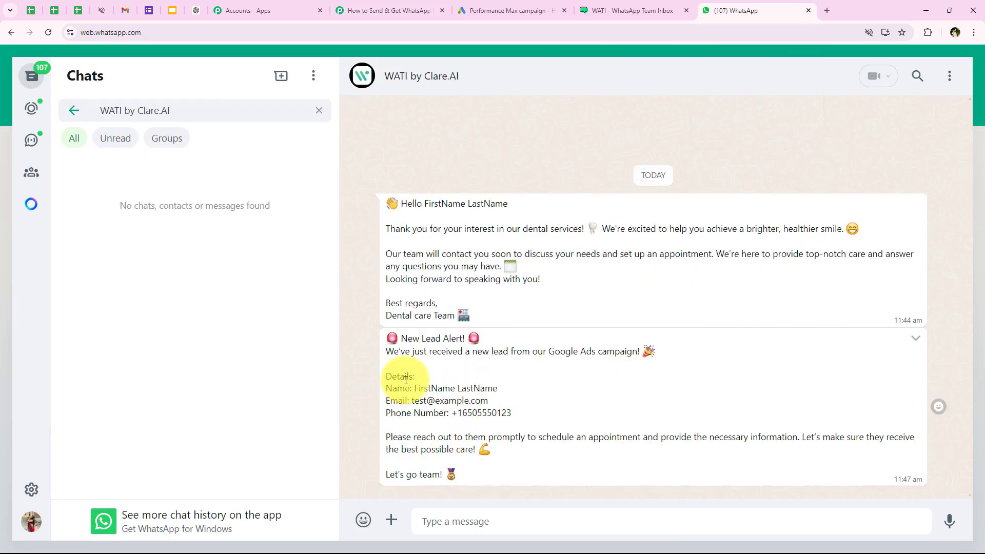
{"action": "left_click_drag", "start_coordinate": [386, 352], "coordinate": [630, 349]}
{"action": "left_click", "coordinate": [562, 368]}
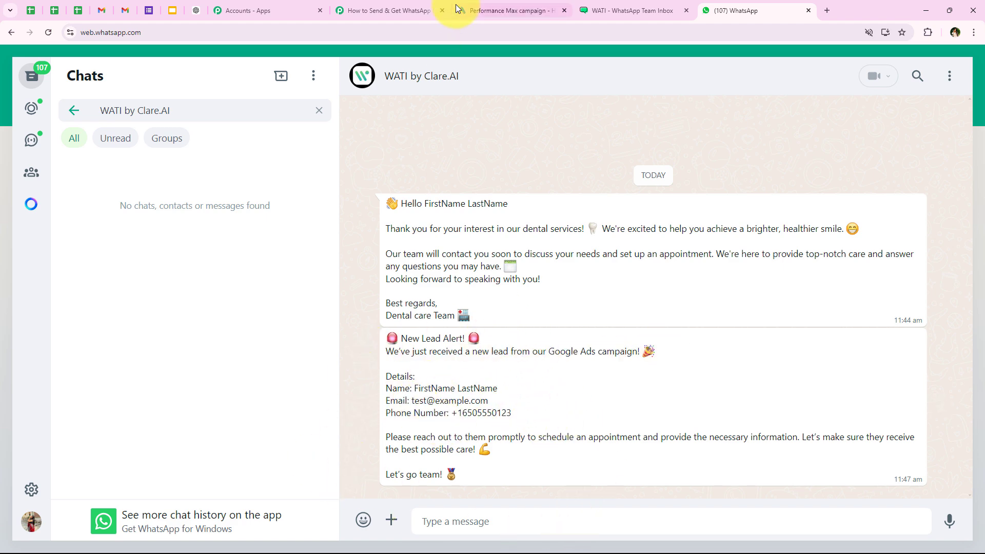
{"action": "left_click", "coordinate": [410, 10]}
{"action": "scroll", "coordinate": [94, 364], "scroll_direction": "up", "scroll_amount": 15}
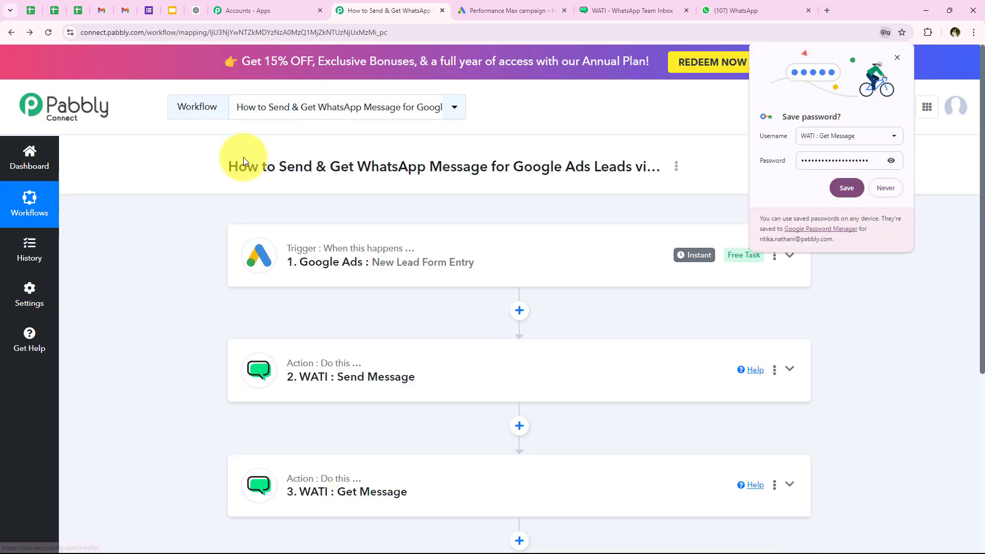
Step: Dismiss Chrome's save-password prompt and confirm the workflow toggle is ON
{"action": "left_click", "coordinate": [881, 188]}
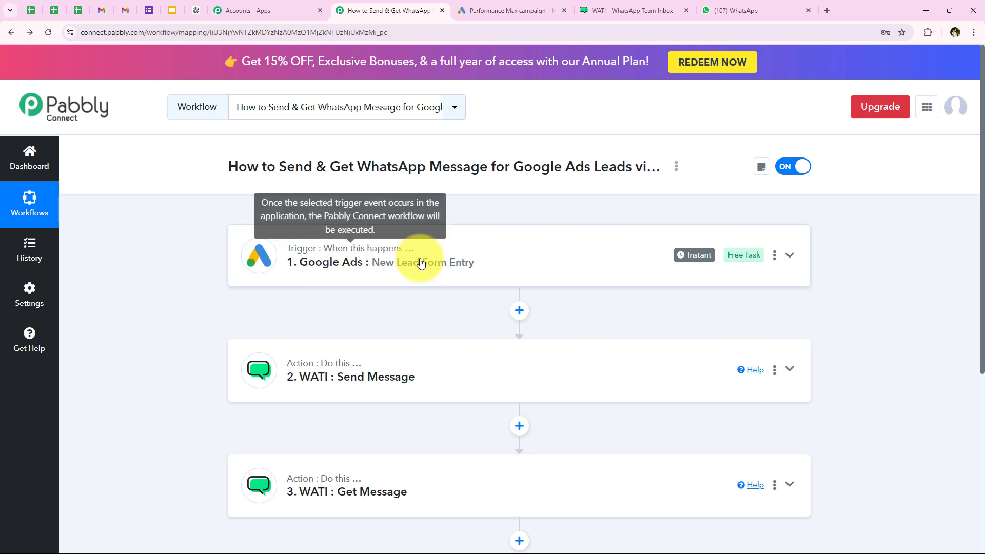
{"action": "scroll", "coordinate": [184, 308], "scroll_direction": "down", "scroll_amount": 3}
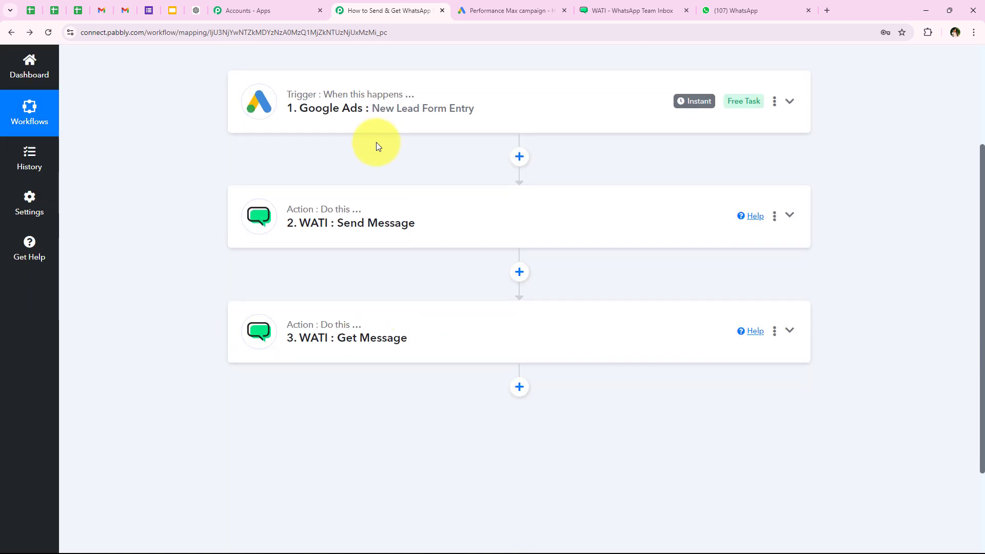
{"action": "scroll", "coordinate": [132, 352], "scroll_direction": "up", "scroll_amount": 3}
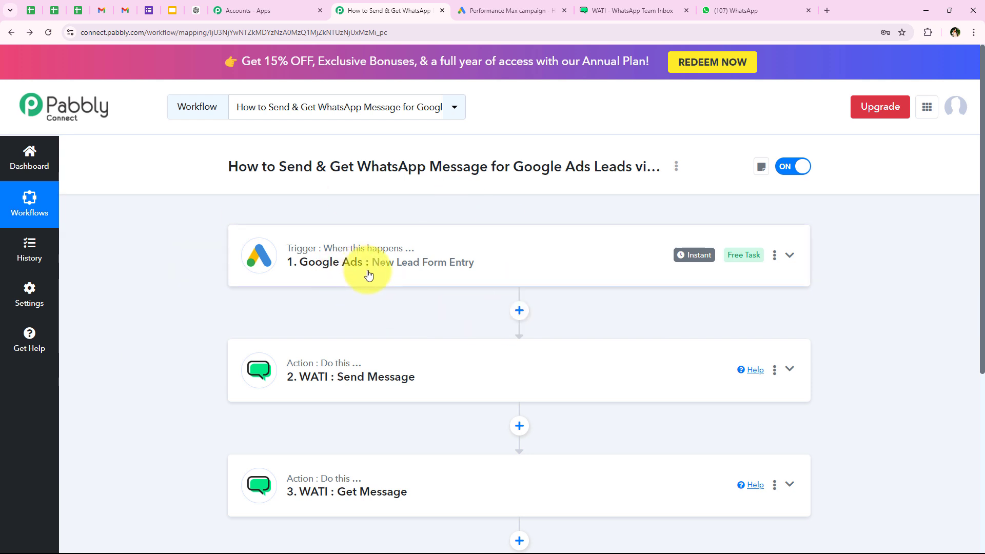
{"action": "scroll", "coordinate": [250, 350], "scroll_direction": "down", "scroll_amount": 2}
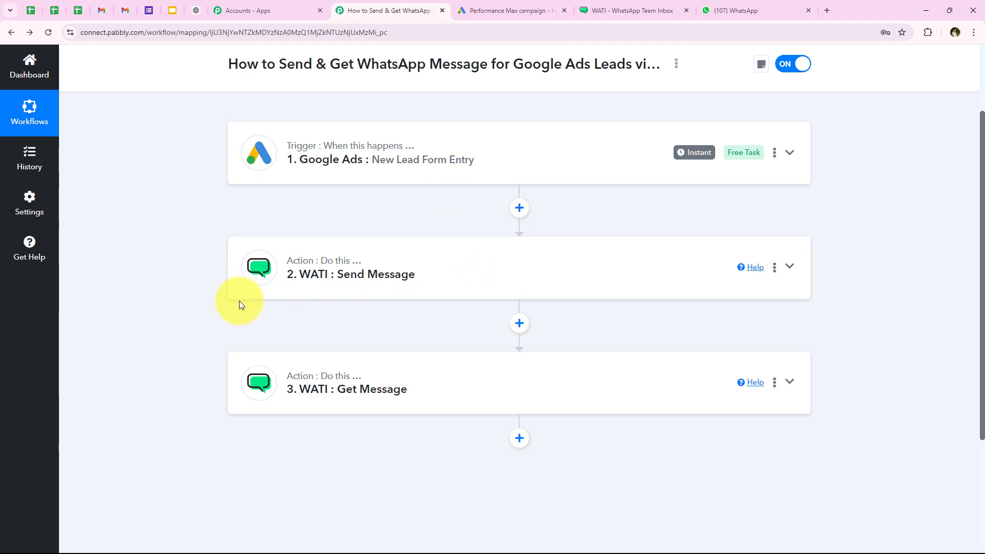
Step: Compare the workflow's three steps against the New Lead Alert in the WhatsApp chat
{"action": "left_click", "coordinate": [703, 11]}
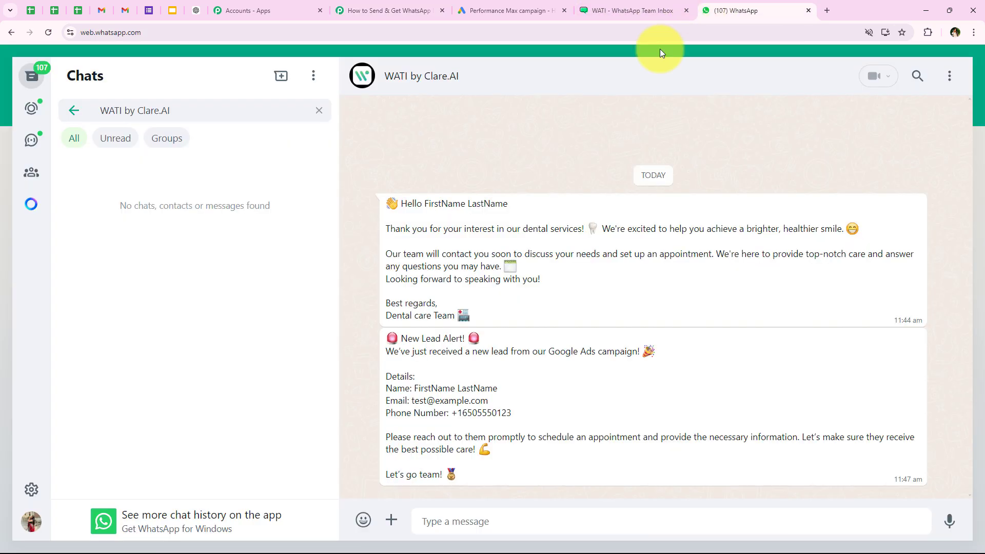
{"action": "left_click", "coordinate": [387, 10]}
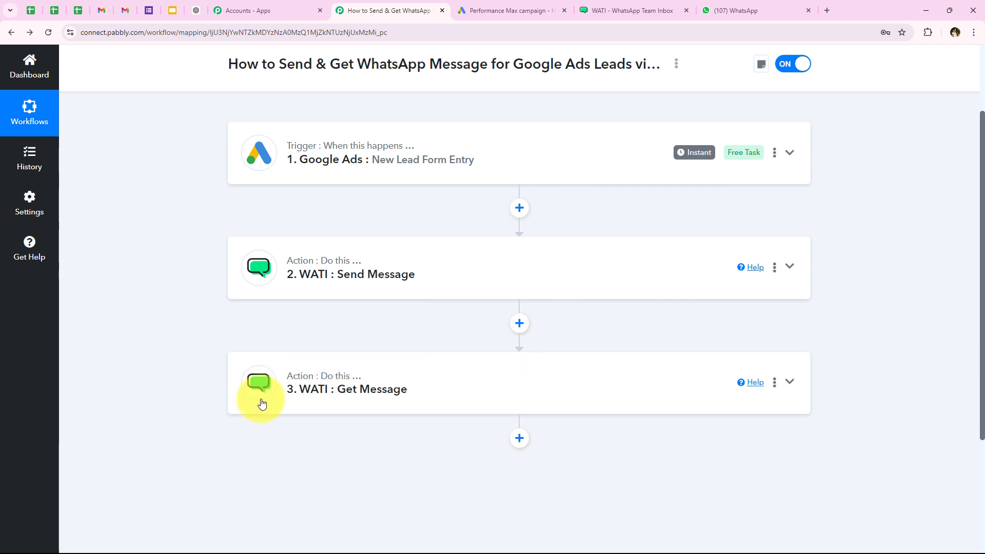
{"action": "left_click", "coordinate": [780, 5]}
{"action": "left_click_drag", "start_coordinate": [462, 475], "coordinate": [346, 339]}
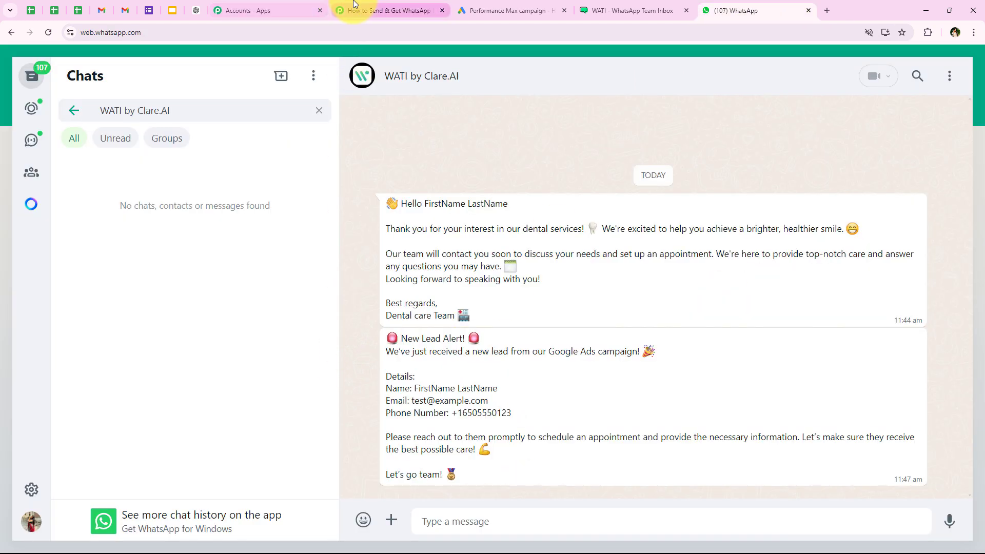
{"action": "left_click", "coordinate": [388, 10]}
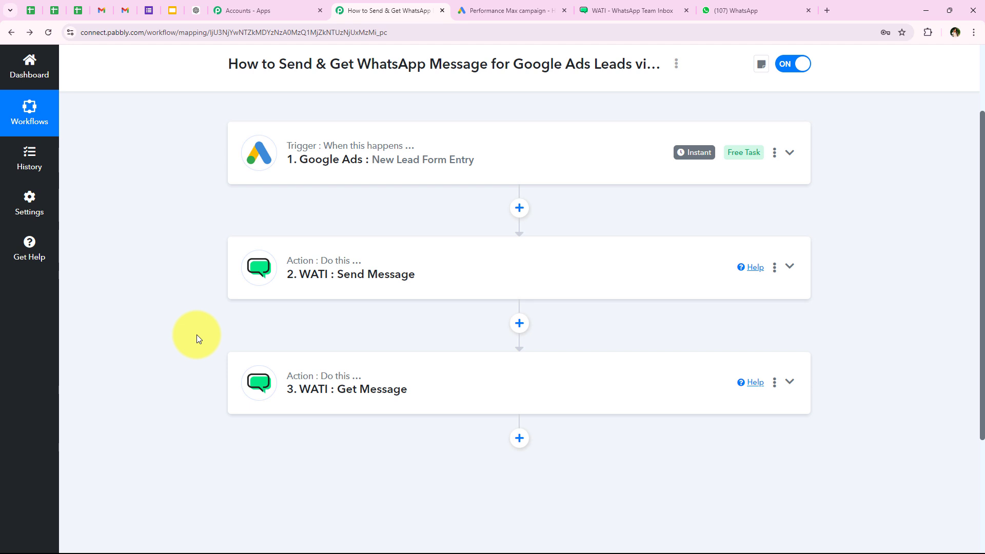
{"action": "scroll", "coordinate": [189, 347], "scroll_direction": "up", "scroll_amount": 2}
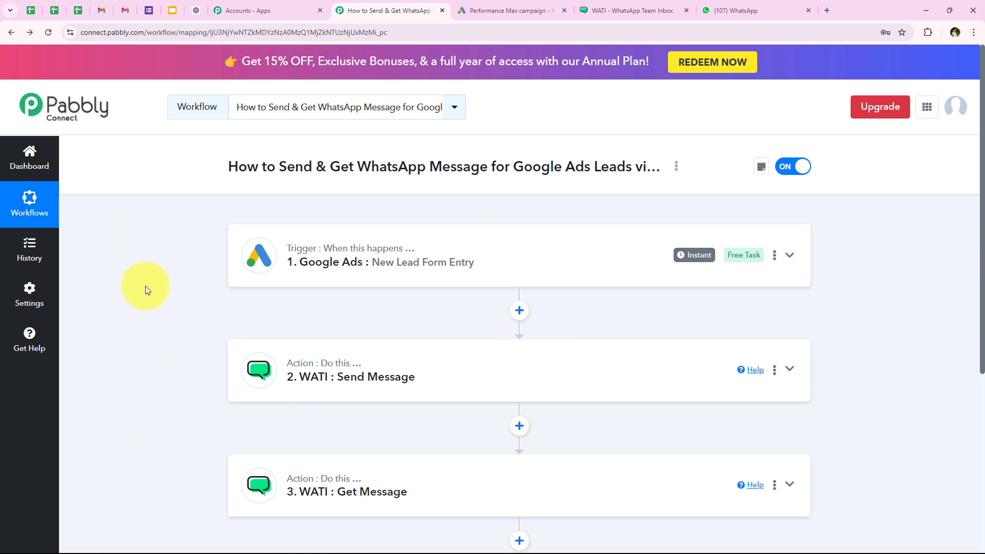
{"action": "scroll", "coordinate": [211, 349], "scroll_direction": "down", "scroll_amount": 1}
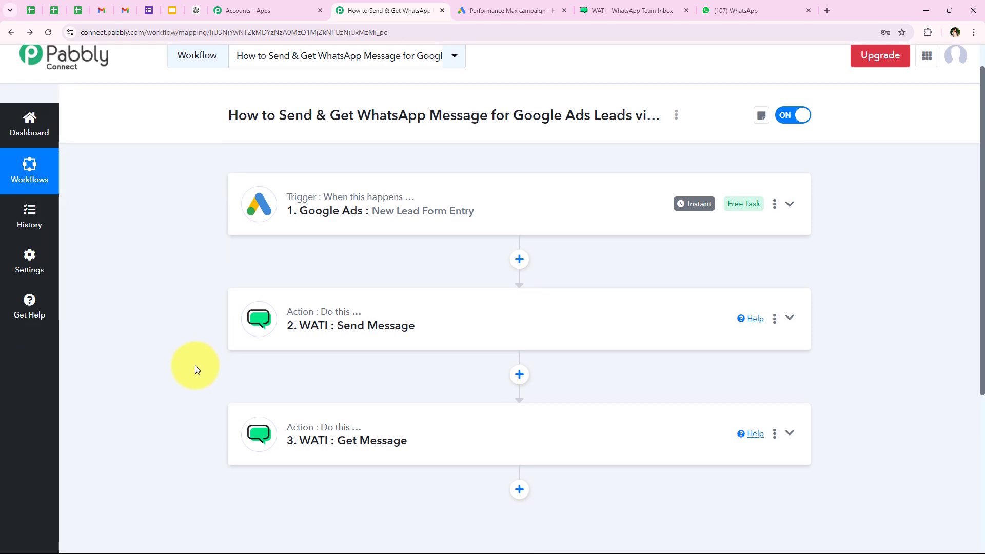